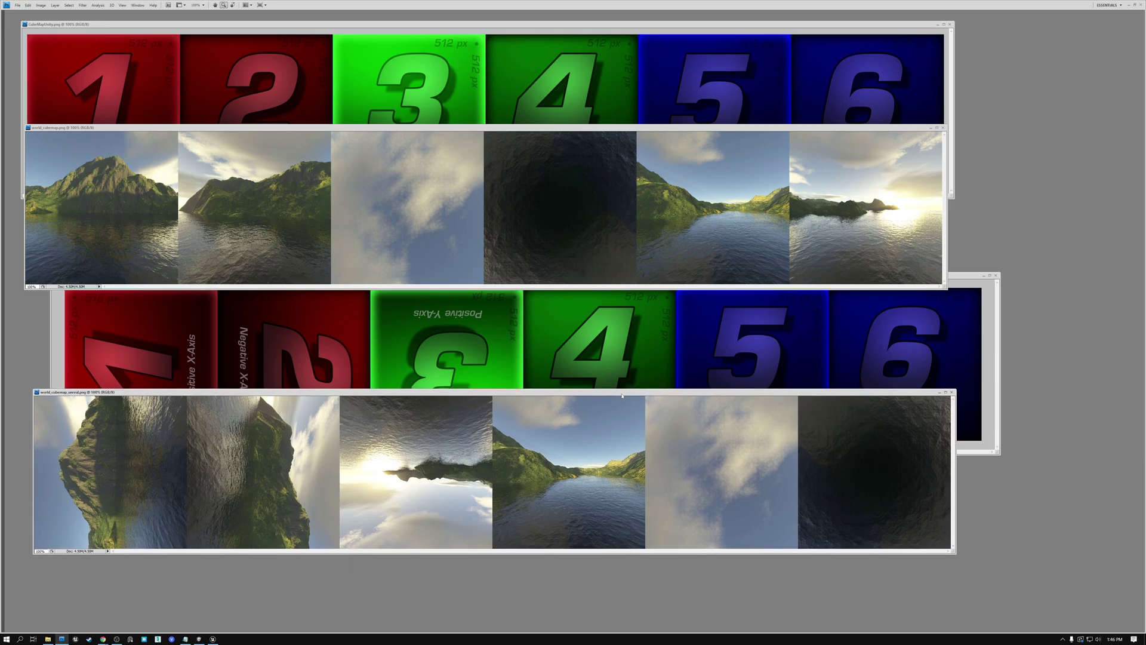
pyautogui.moveTo(622, 395); pyautogui.dragTo(614, 419)
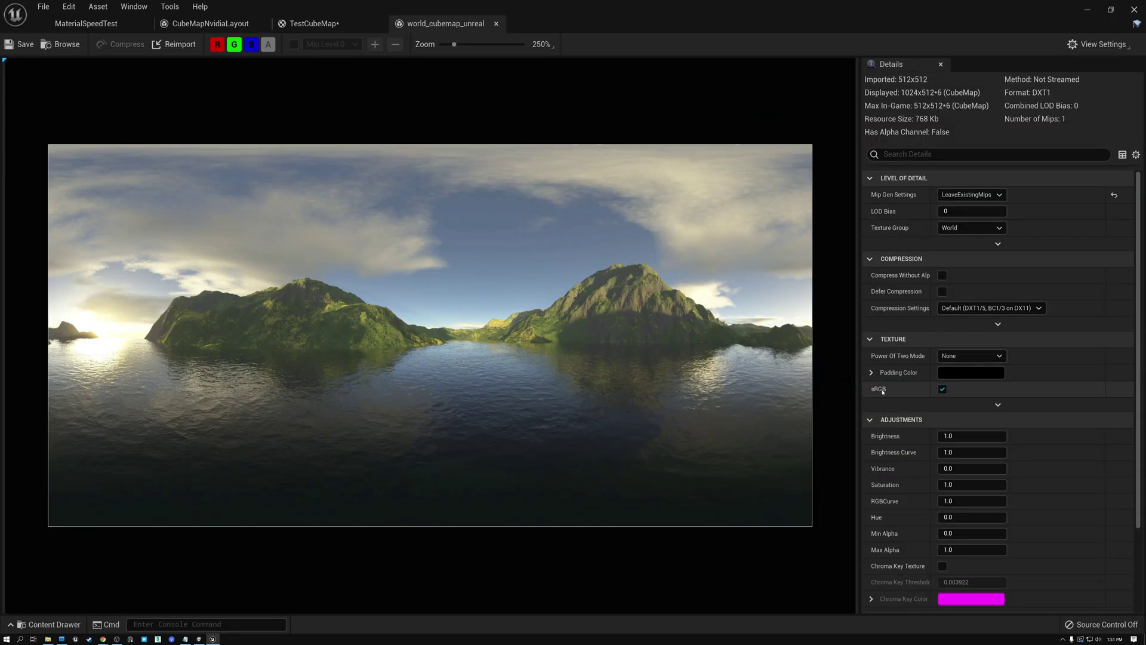
pyautogui.moveTo(874, 395)
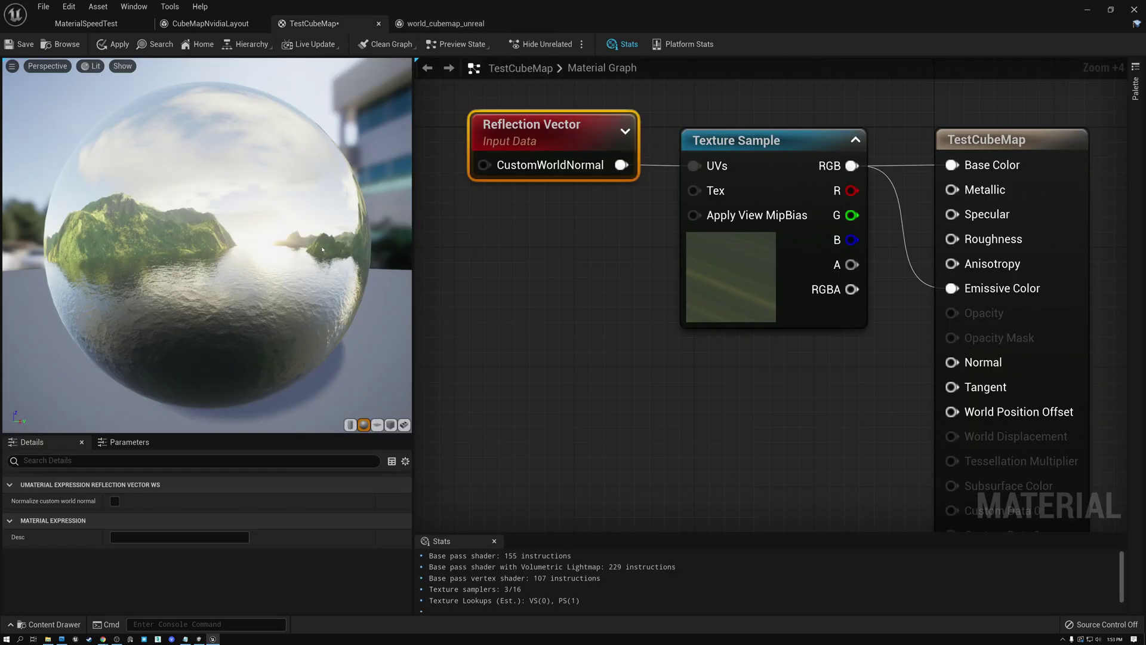
pyautogui.click(697, 138)
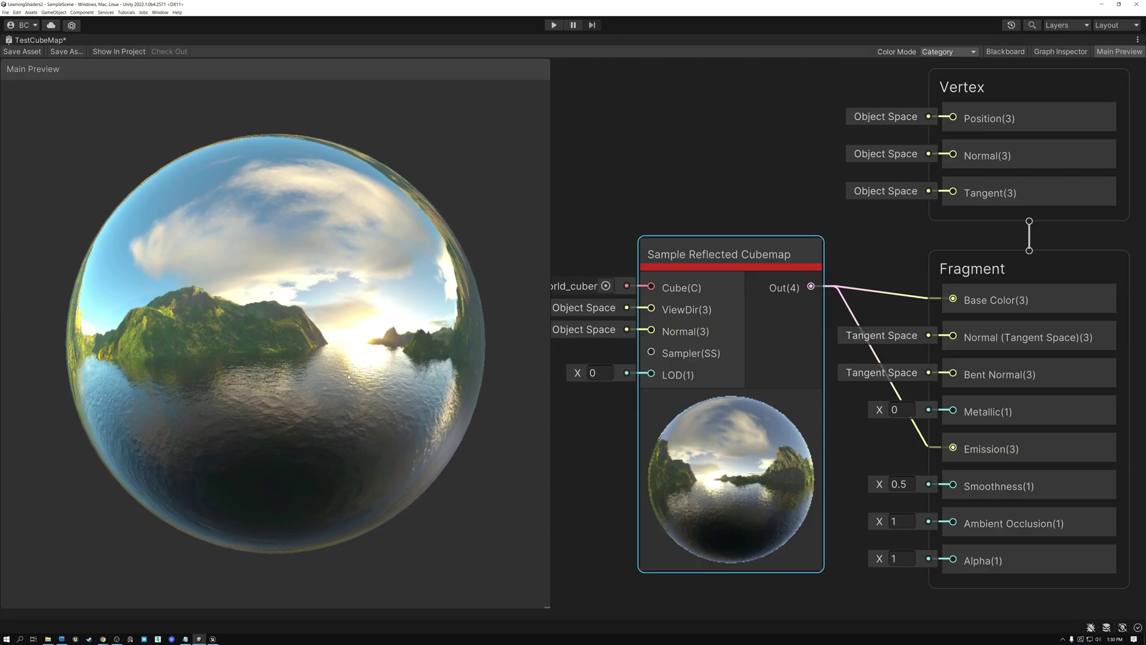
pyautogui.moveTo(348, 377); pyautogui.dragTo(97, 374)
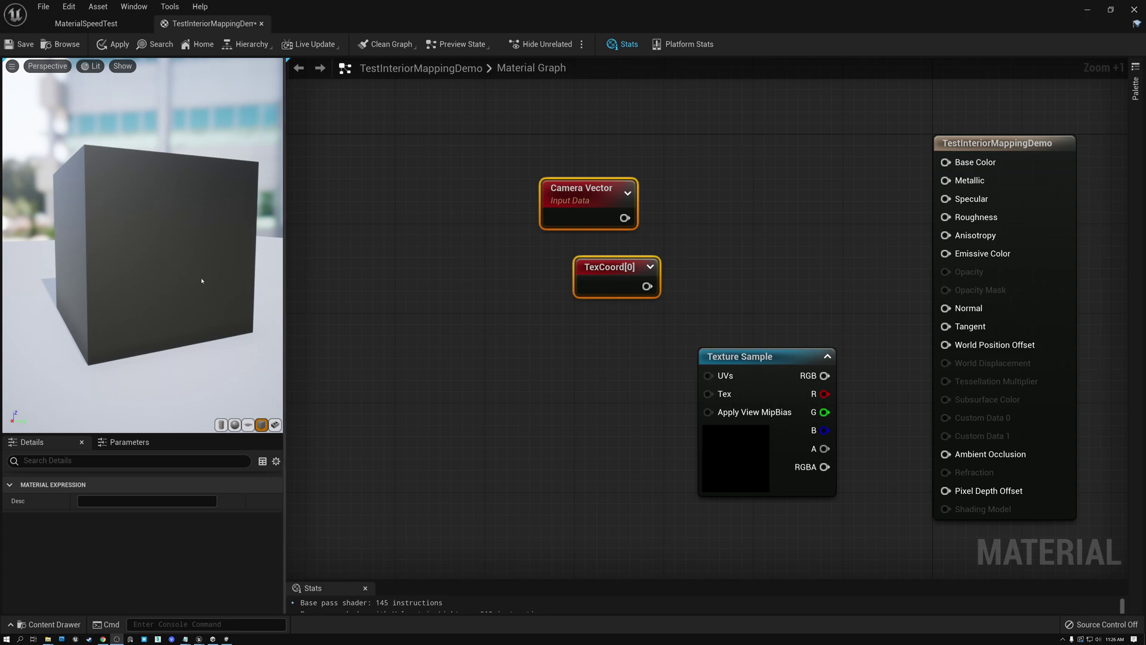
pyautogui.moveTo(201, 280); pyautogui.dragTo(120, 289)
pyautogui.click(606, 274)
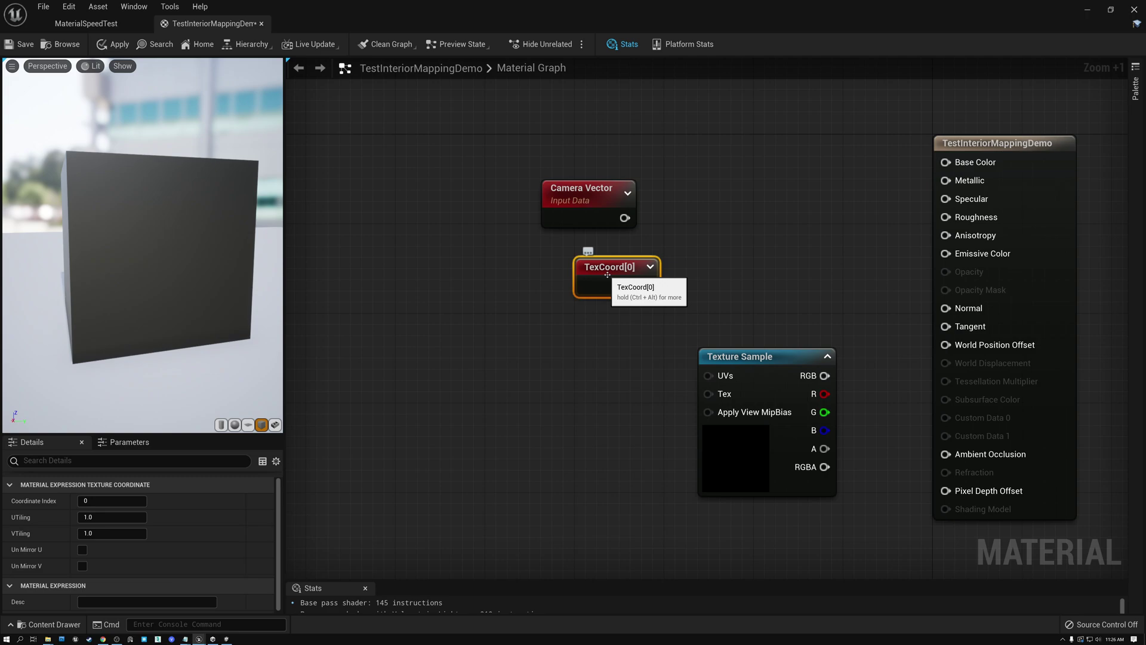
pyautogui.click(576, 195)
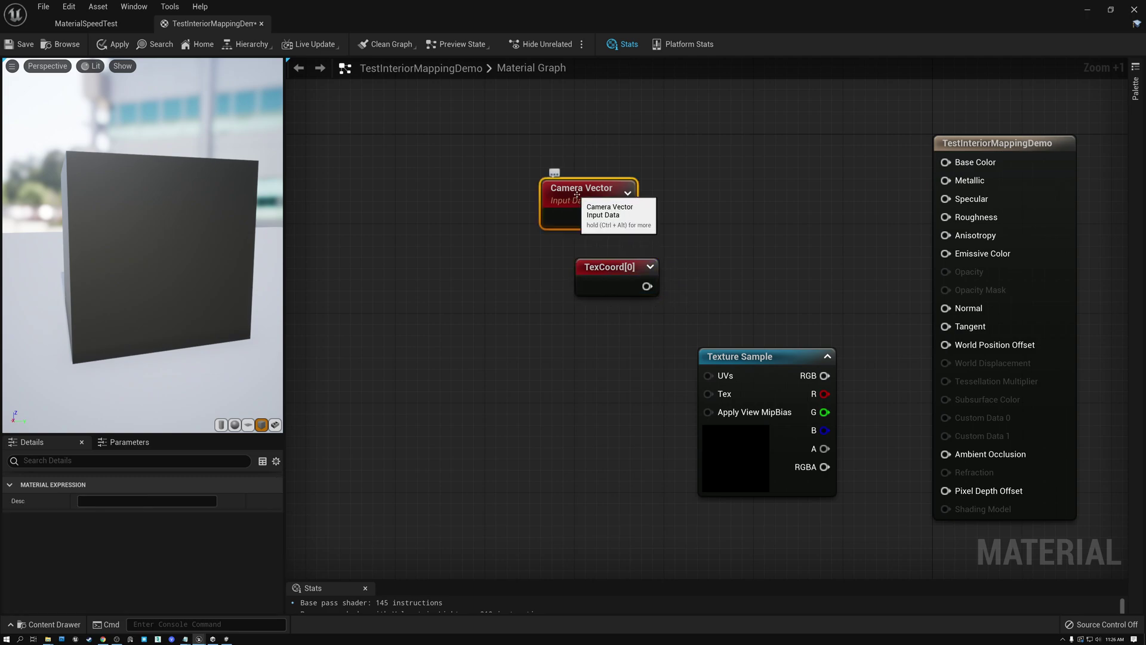
pyautogui.click(766, 360)
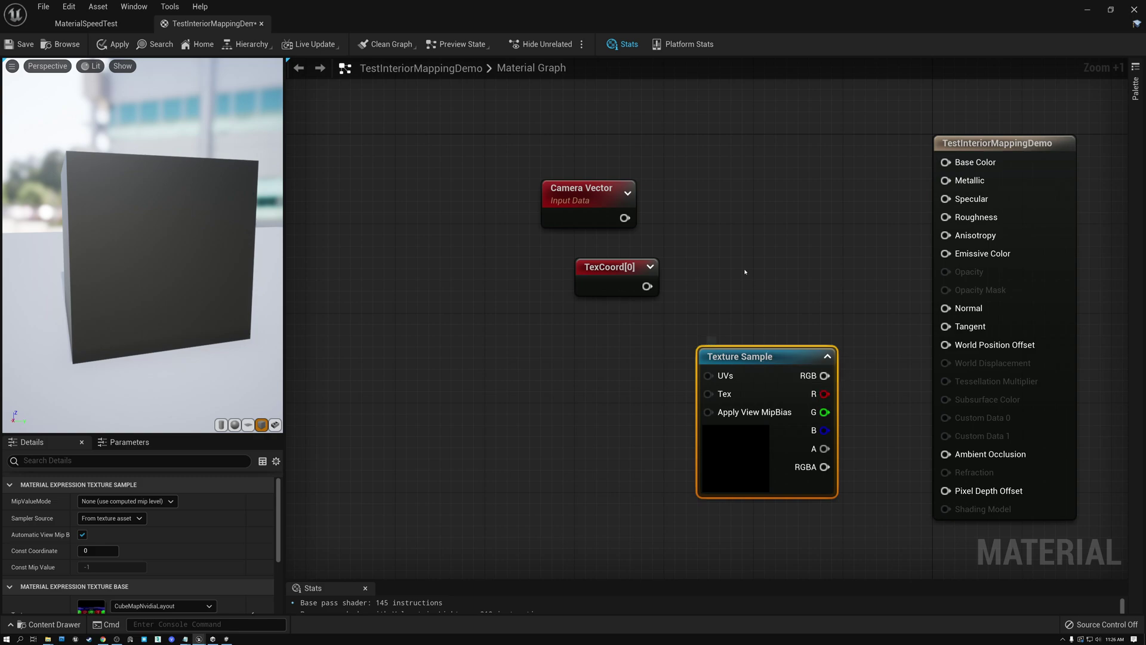
# Move the TexCoord and Camera Vector nodes farther from the Texture Sample and connect a Frac node to TexCoord's output
pyautogui.moveTo(607, 270); pyautogui.dragTo(389, 267)
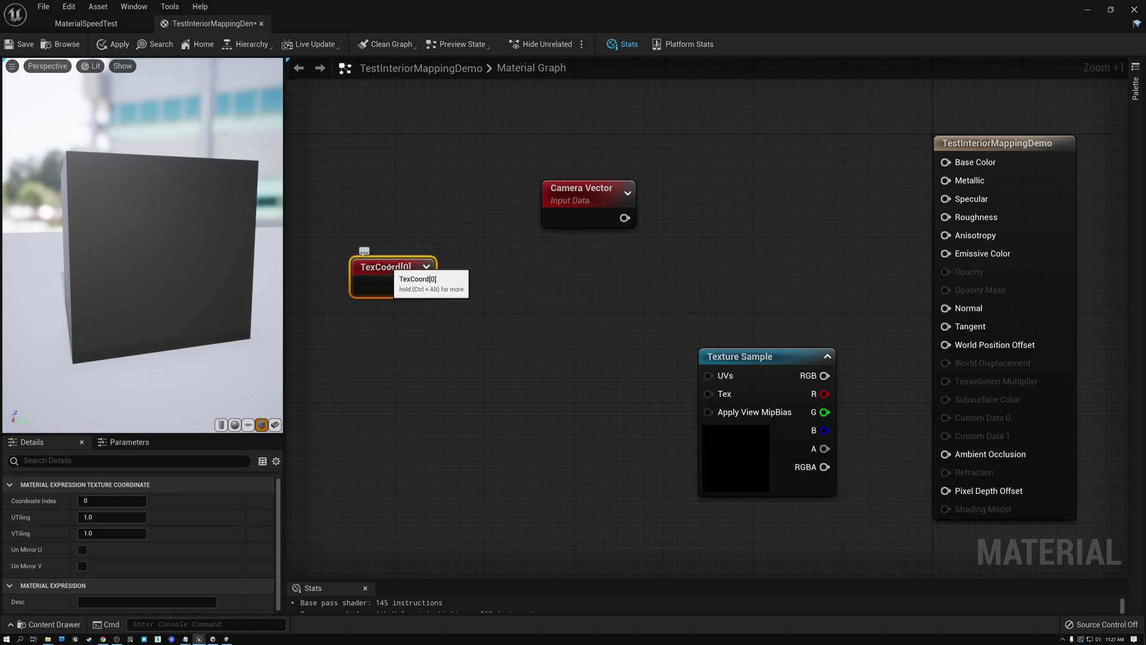
pyautogui.moveTo(585, 193); pyautogui.dragTo(383, 160)
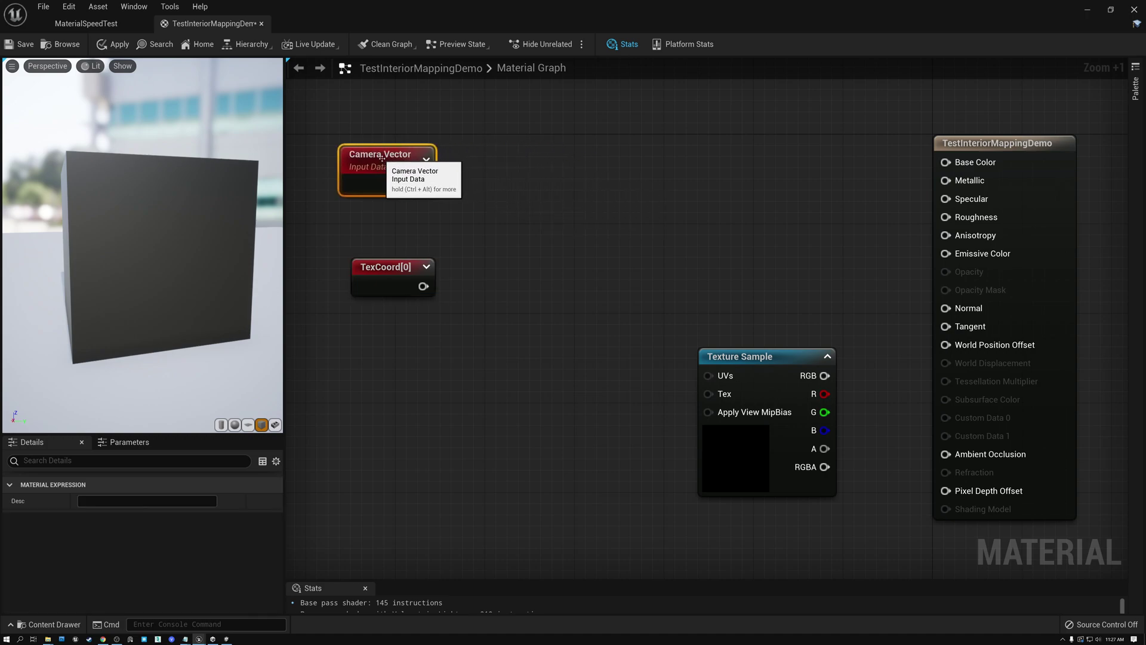
pyautogui.moveTo(423, 286); pyautogui.dragTo(461, 291)
pyautogui.write('frac')
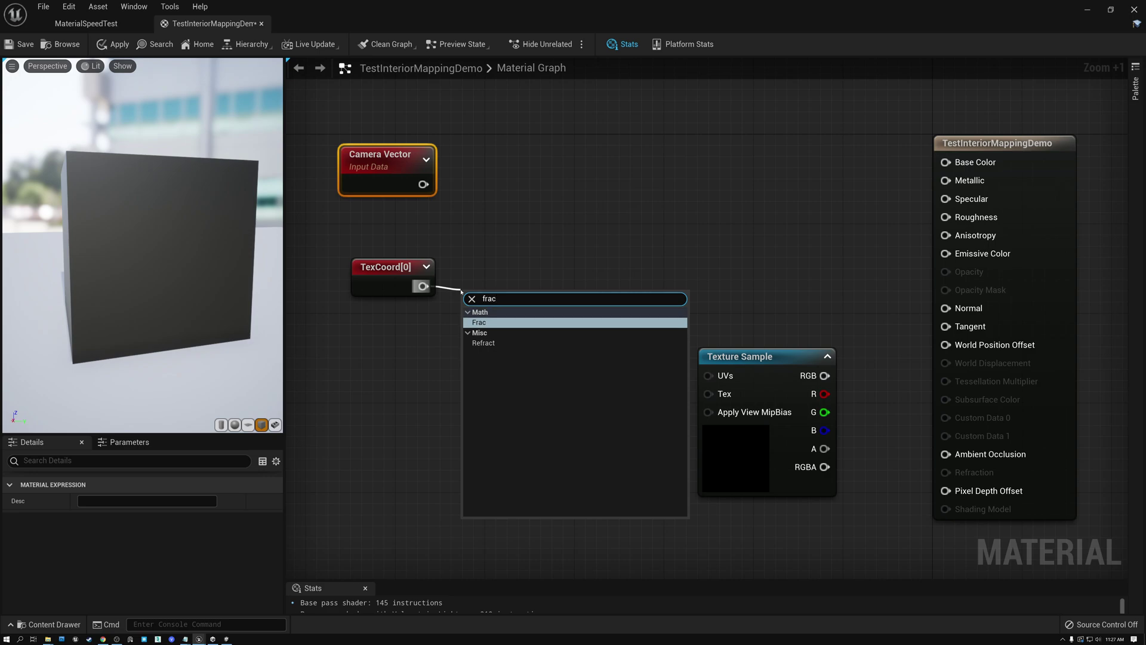
pyautogui.click(479, 323)
pyautogui.moveTo(482, 291); pyautogui.dragTo(491, 269)
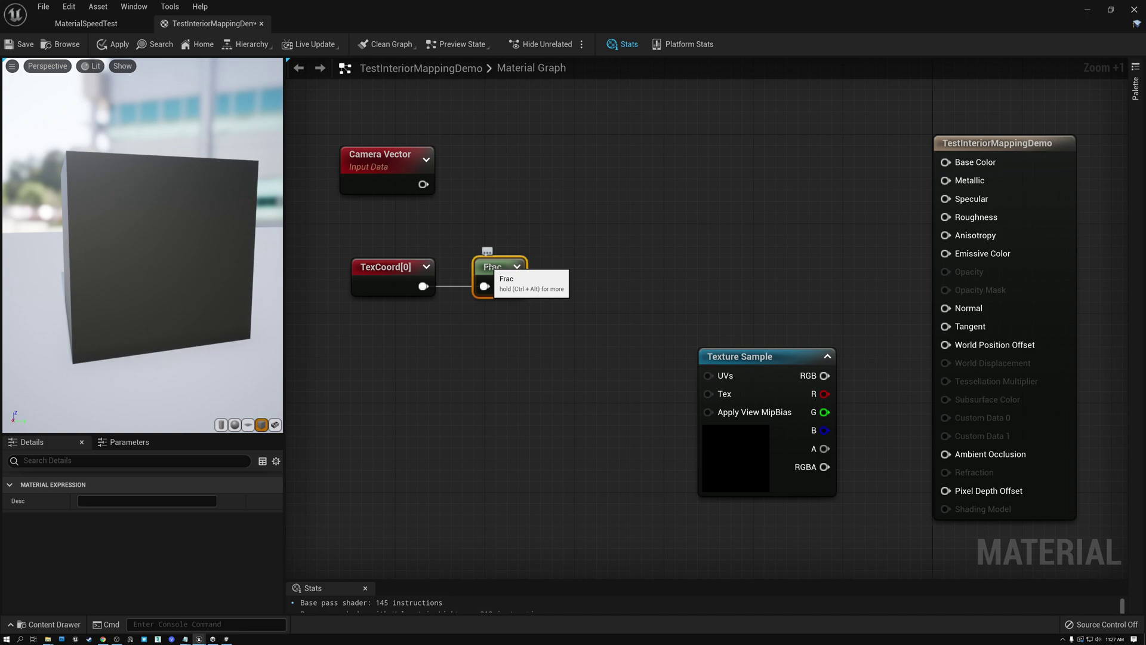
pyautogui.moveTo(502, 274)
pyautogui.mouseDown()
pyautogui.moveTo(477, 273)
pyautogui.moveTo(490, 273)
pyautogui.mouseUp()
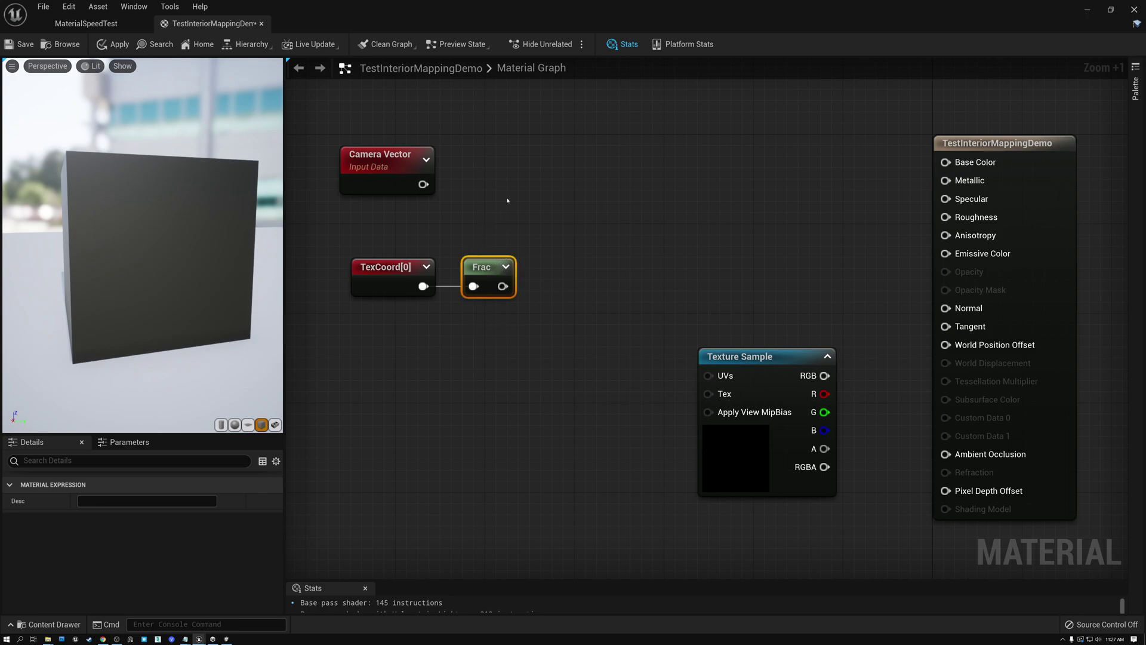
# Chain a Multiply node and a Subtract node after Frac, aligned in the same row
pyautogui.moveTo(503, 286); pyautogui.dragTo(560, 290)
pyautogui.write('mul')
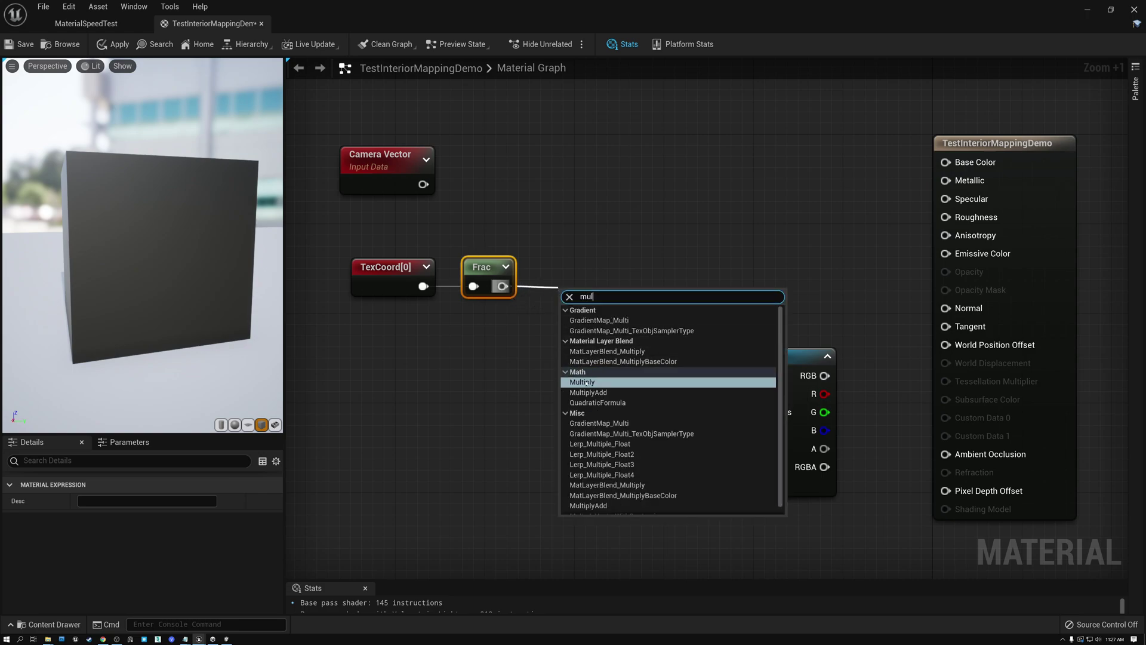
pyautogui.click(597, 382)
pyautogui.moveTo(583, 274); pyautogui.dragTo(652, 306)
pyautogui.write('sub')
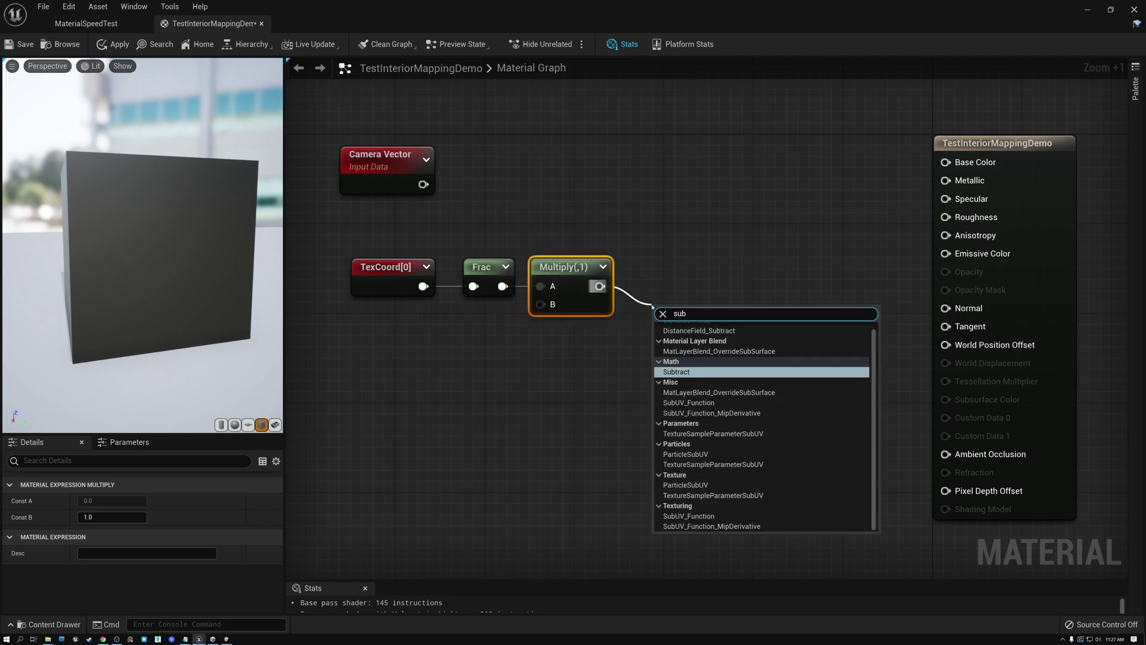
pyautogui.click(676, 371)
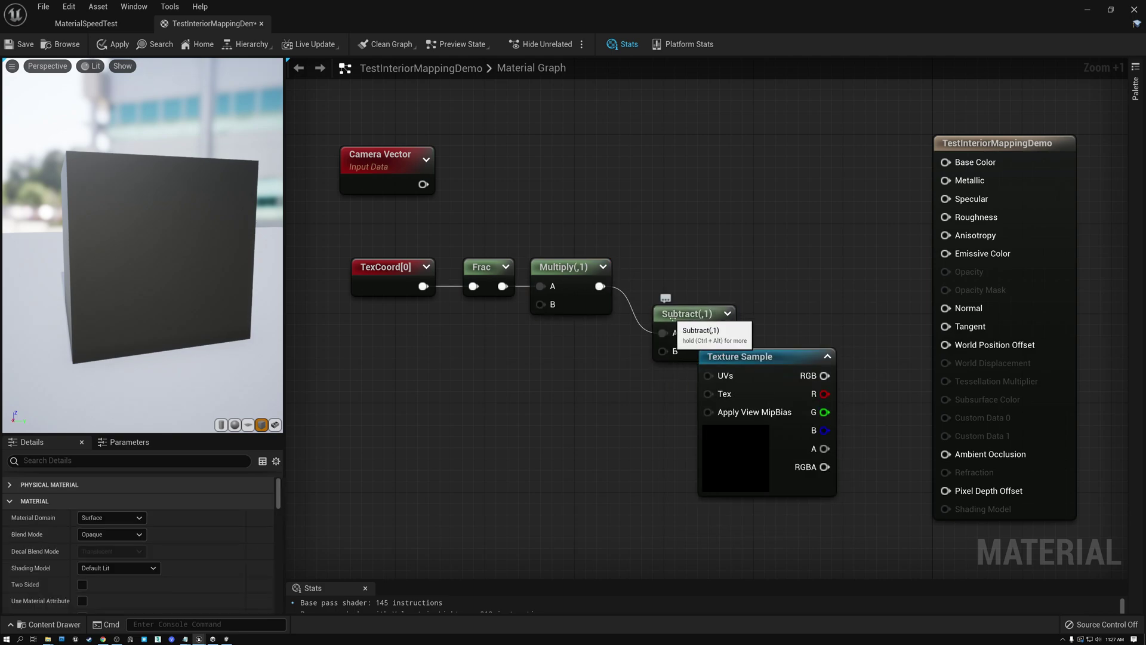
pyautogui.moveTo(672, 316); pyautogui.dragTo(661, 270)
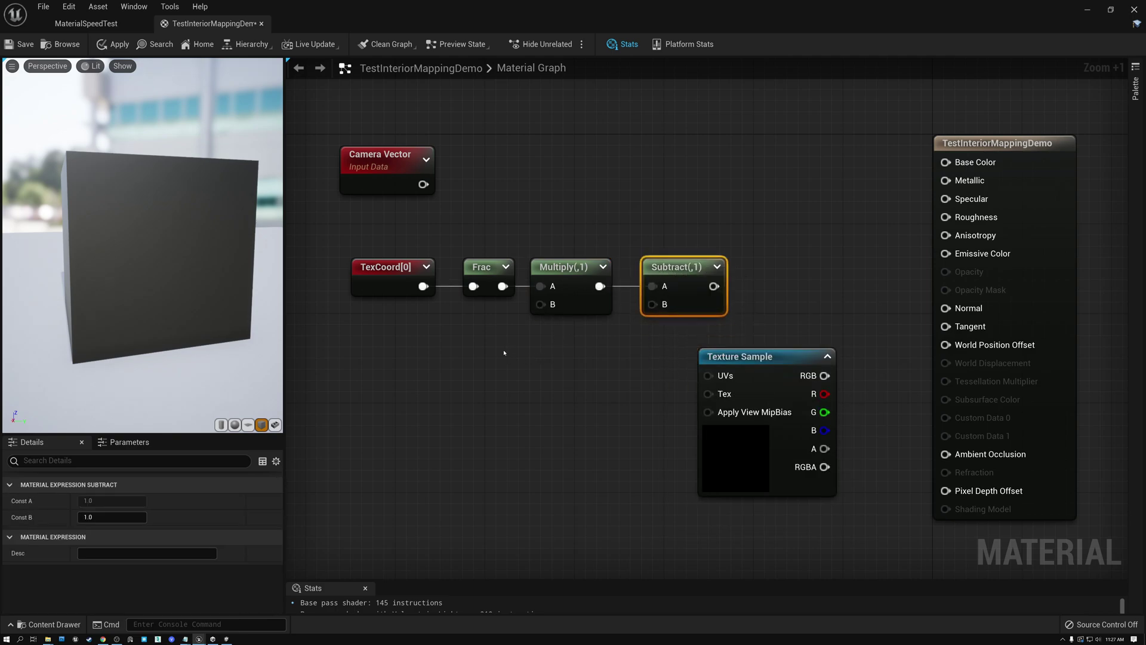
# Feed a two-component constant of 2, 2 into Multiply's B input and one of 1, 1 into Subtract's B input
pyautogui.click(469, 355)
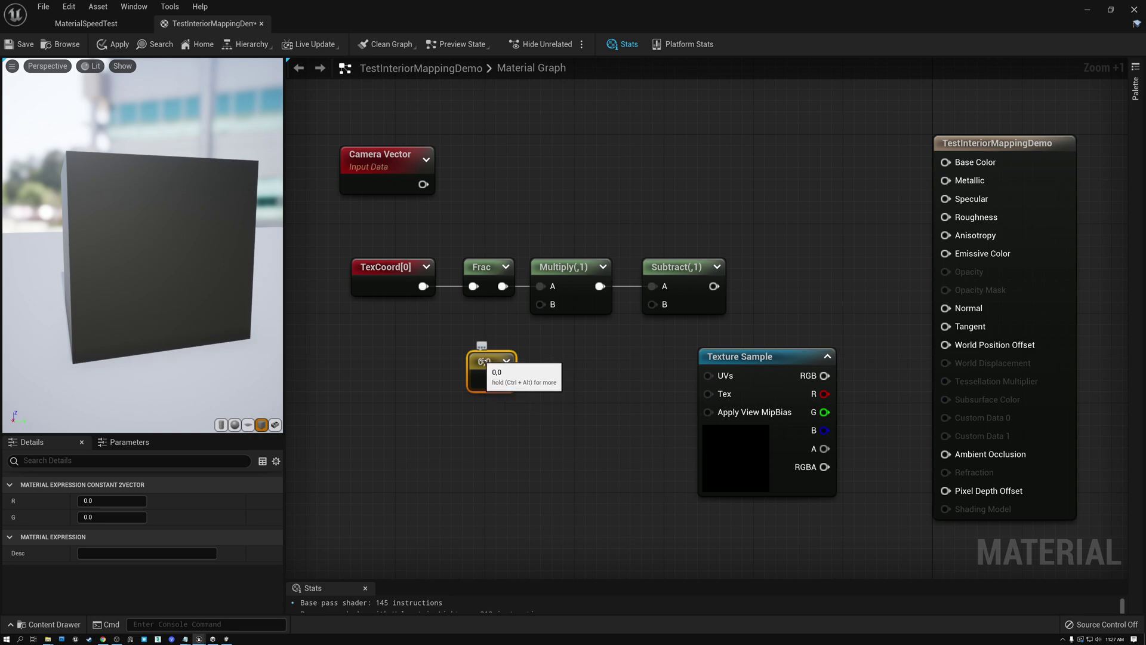
pyautogui.click(101, 501)
pyautogui.write('2')
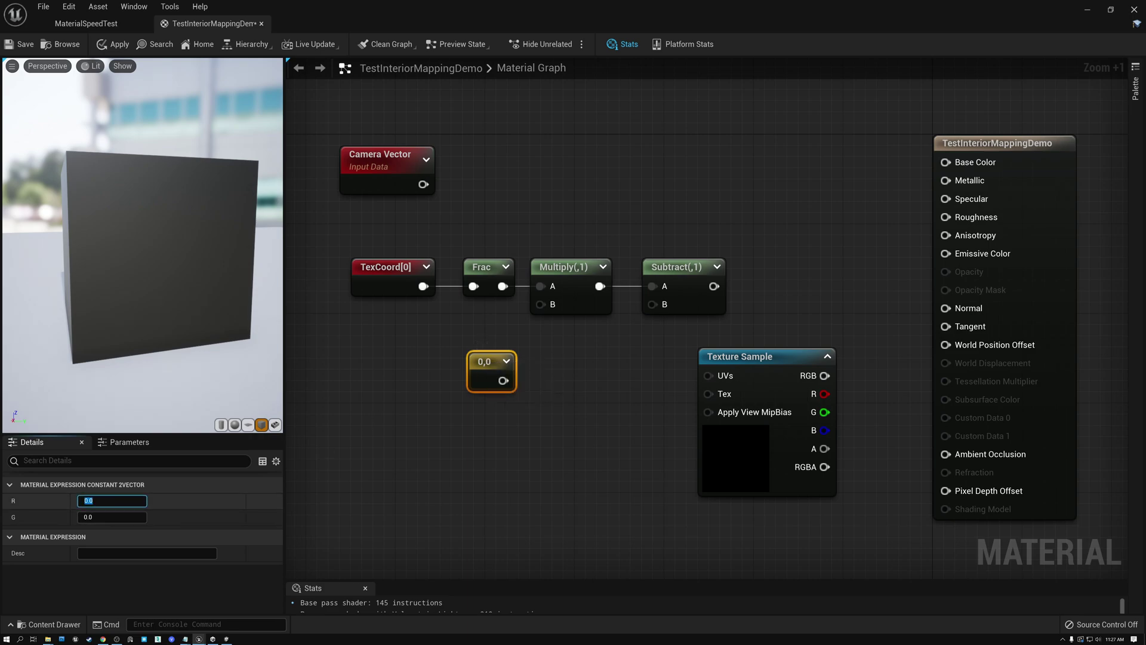
pyautogui.click(101, 517)
pyautogui.write('2')
pyautogui.press('Return')
pyautogui.moveTo(504, 380); pyautogui.dragTo(541, 305)
pyautogui.moveTo(652, 304); pyautogui.dragTo(583, 349)
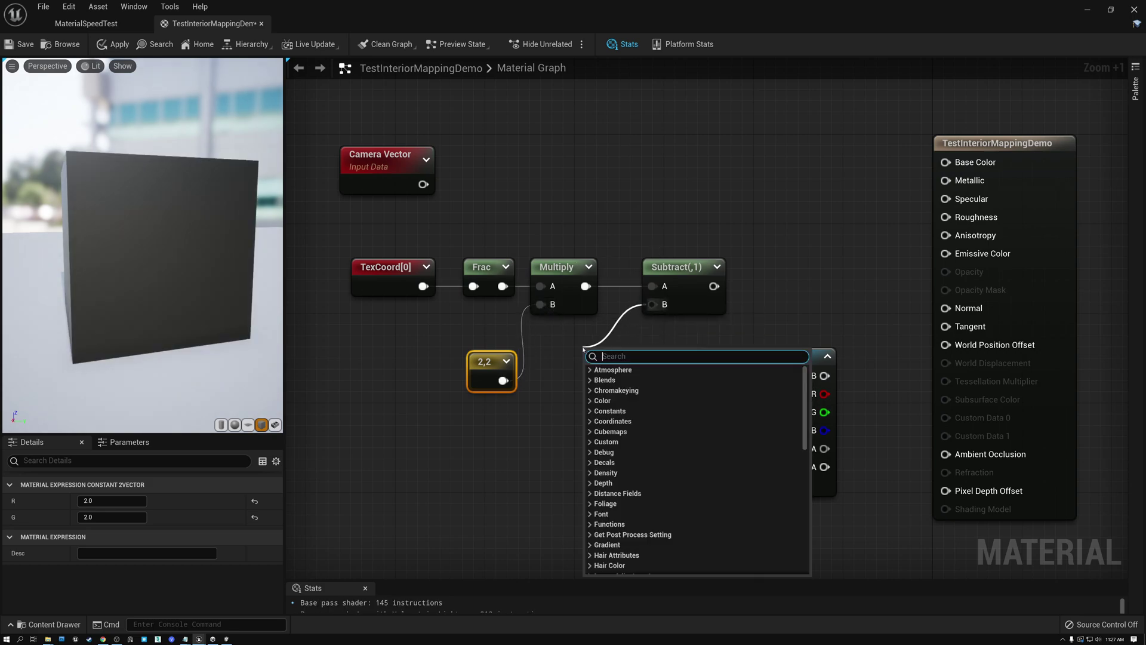
pyautogui.press('Escape')
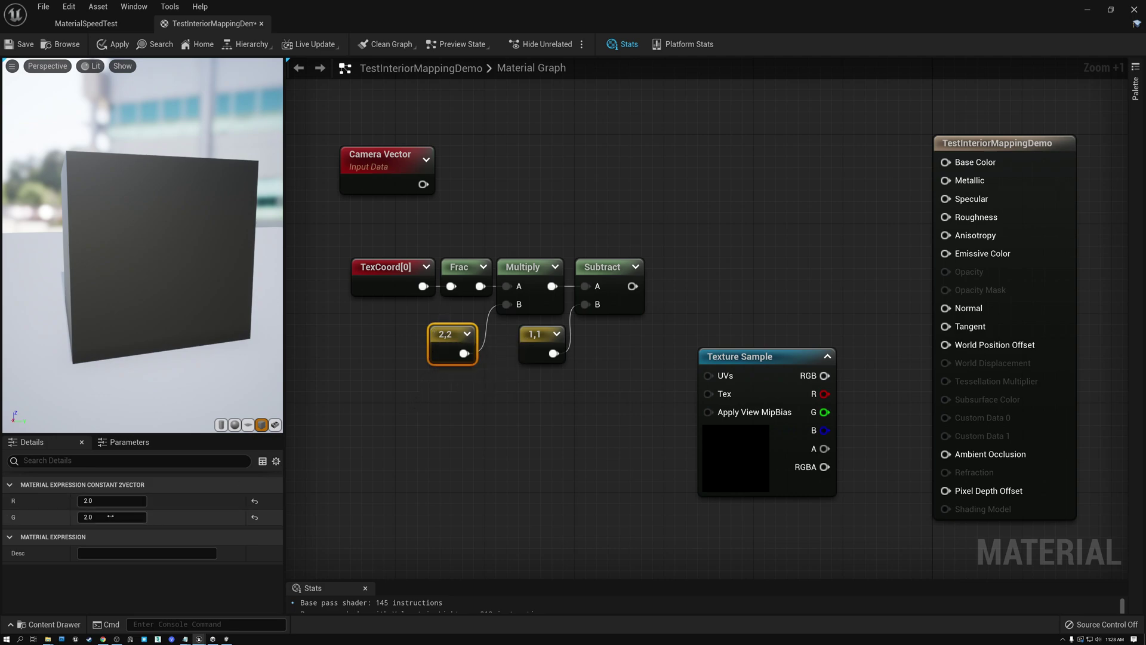
# Set the G value of the Multiply constant to -2 and of the Subtract constant to -1
pyautogui.click(83, 517)
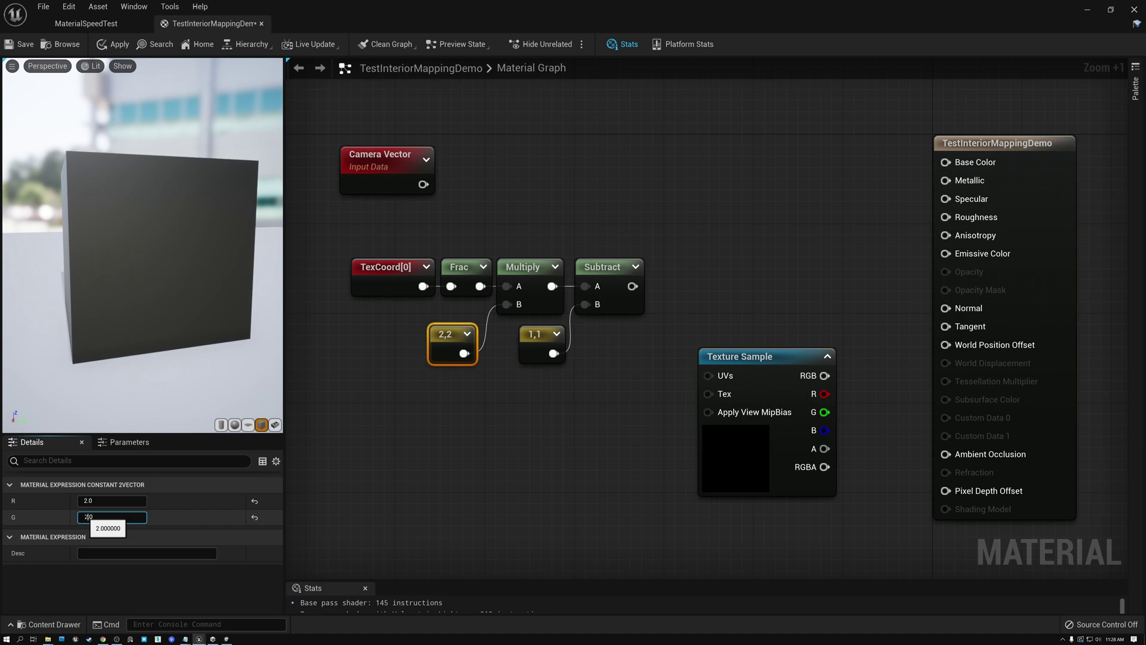
pyautogui.write('-')
pyautogui.press('Return')
pyautogui.click(539, 347)
pyautogui.click(100, 517)
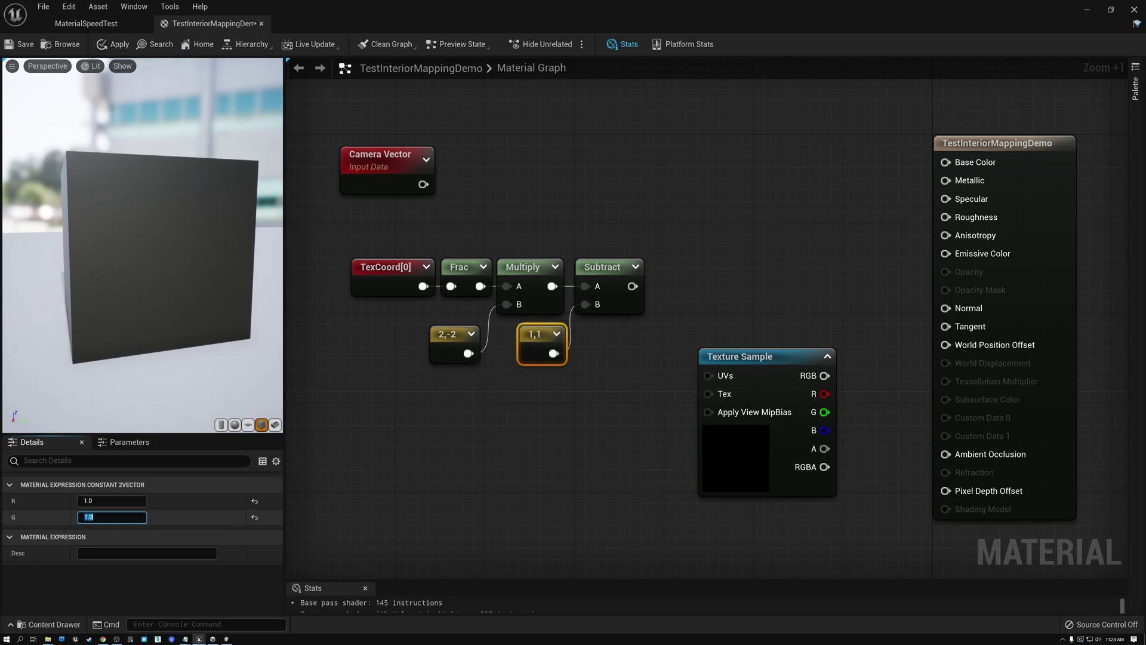
pyautogui.press('Home')
pyautogui.write('-')
pyautogui.press('Return')
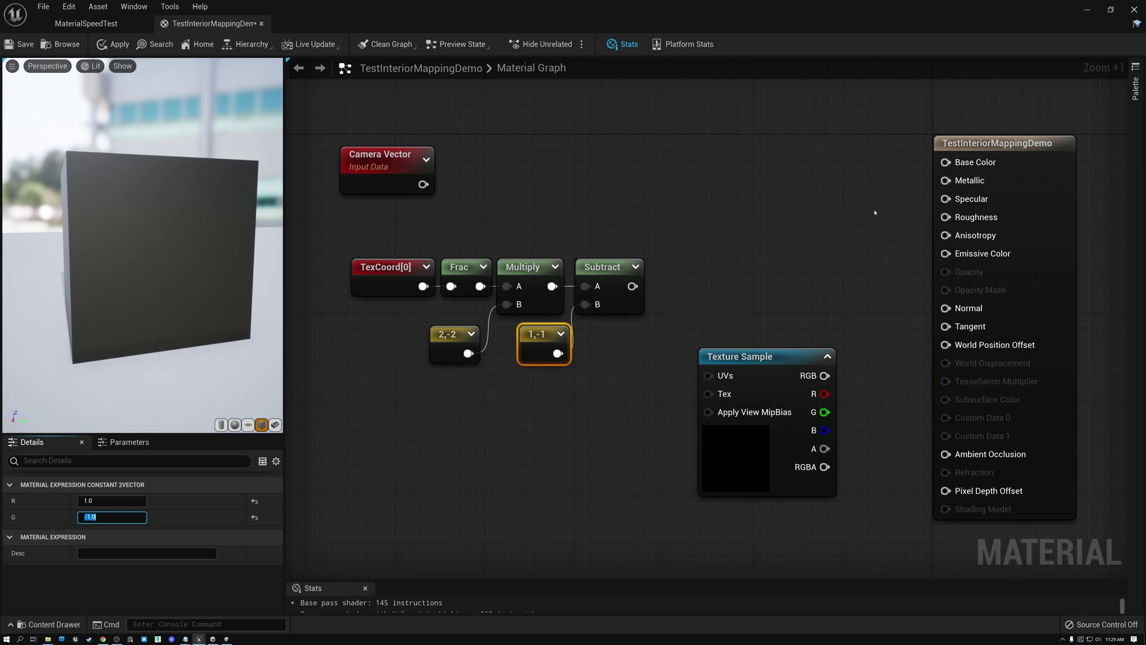
# Add an AppendVector node with the Subtract result connected to its A input
pyautogui.moveTo(632, 286); pyautogui.dragTo(685, 296)
pyautogui.write('a')
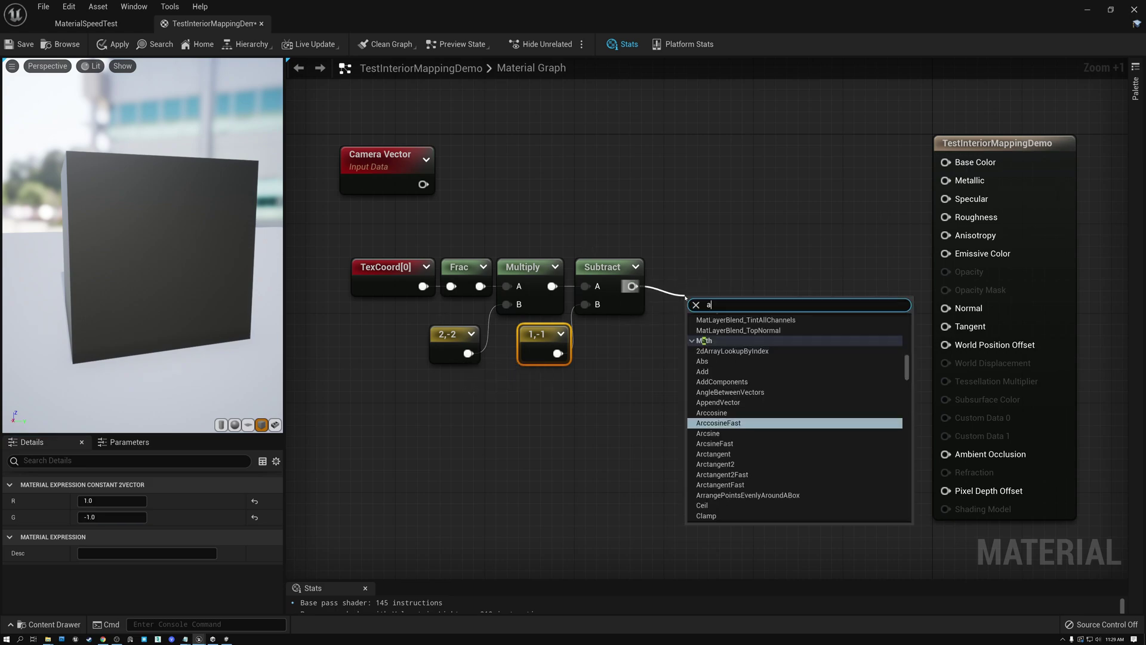
pyautogui.click(718, 403)
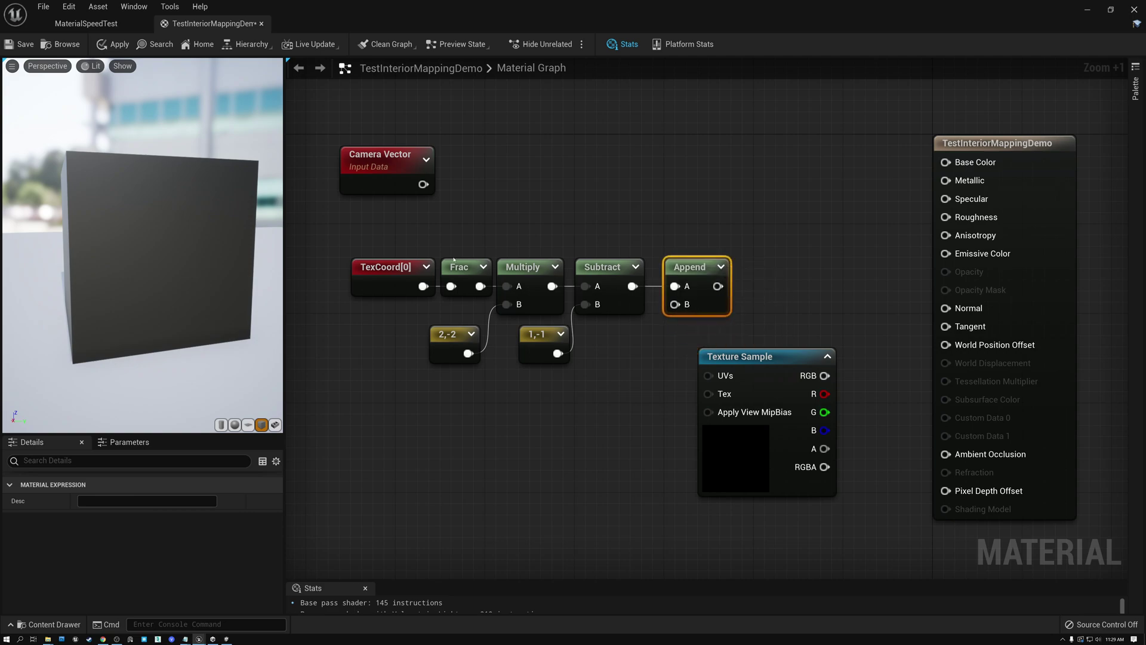
# Add a constant with value -1 below the chain and connect it to Append's B input
pyautogui.click(376, 268)
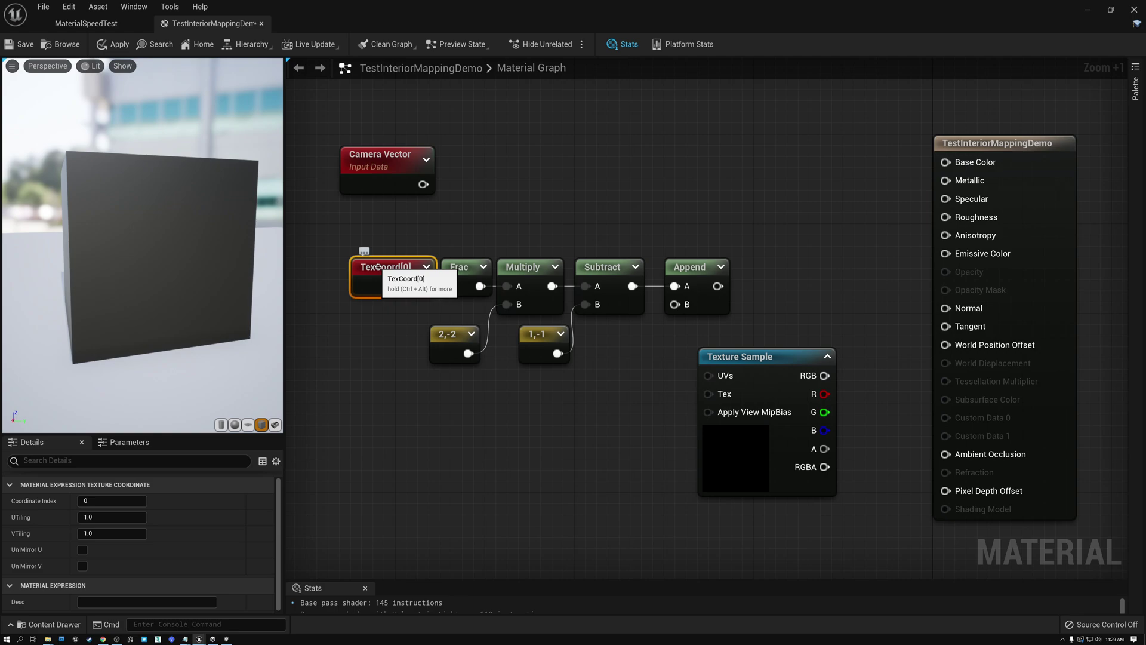
pyautogui.click(375, 163)
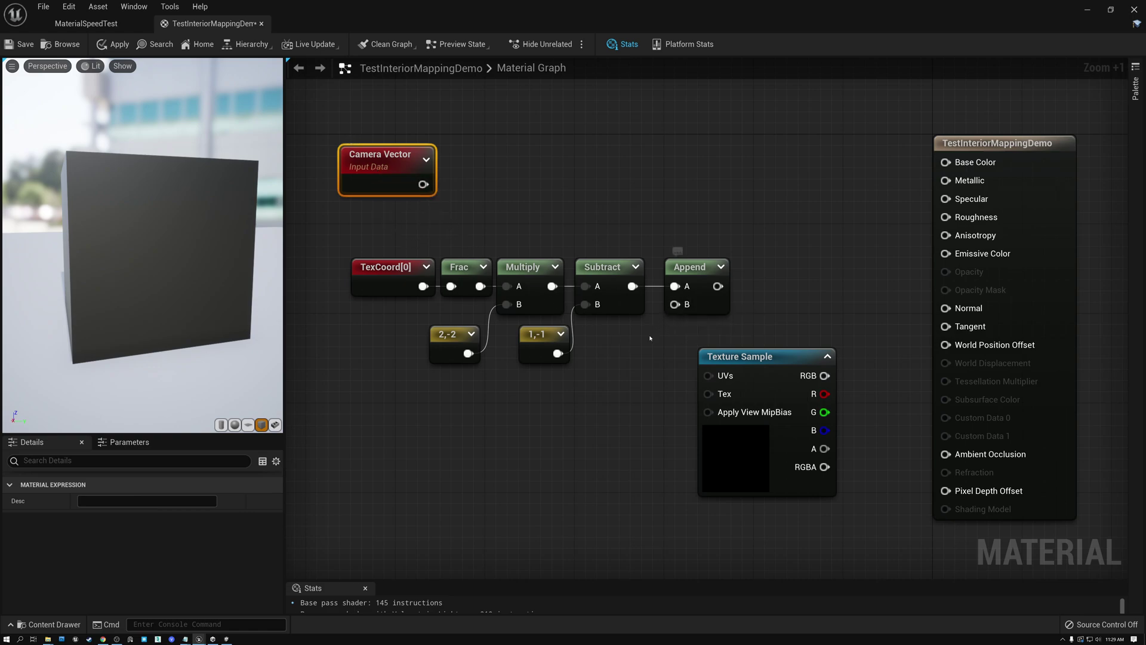
pyautogui.click(625, 363)
pyautogui.moveTo(631, 365); pyautogui.dragTo(614, 326)
pyautogui.click(112, 501)
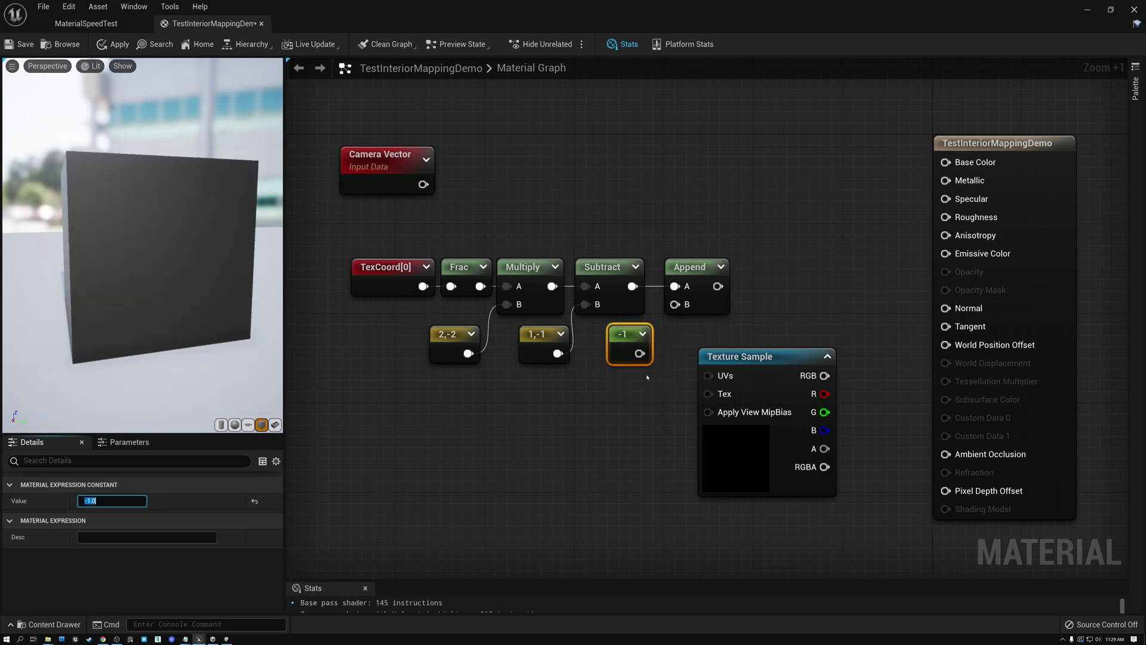
pyautogui.moveTo(639, 353); pyautogui.dragTo(674, 305)
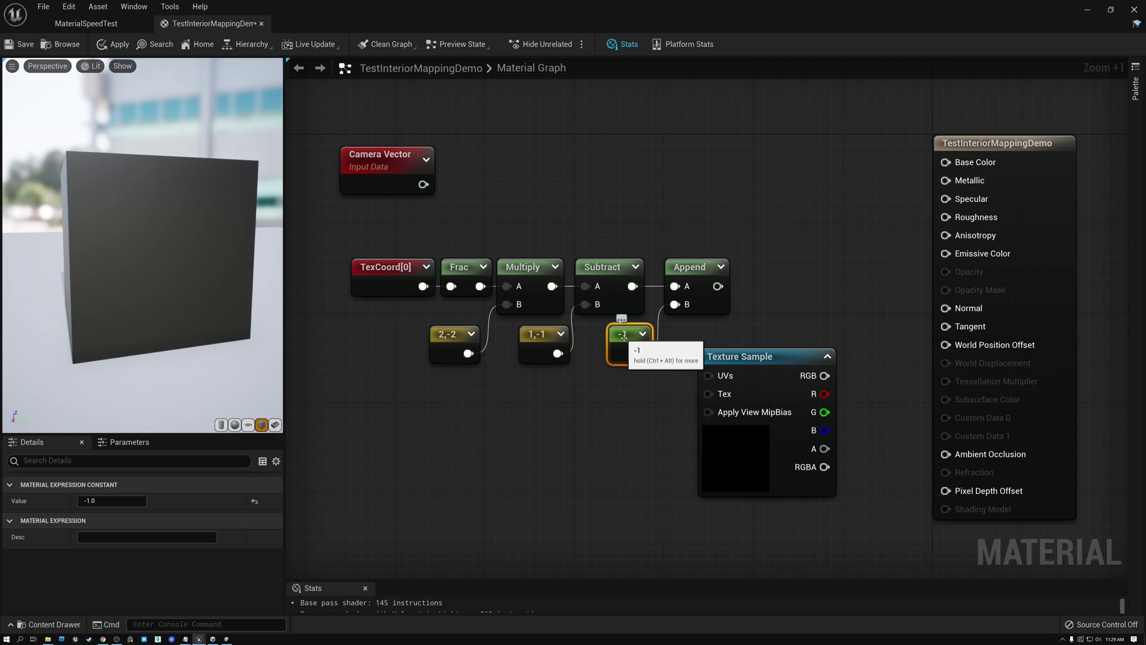
# Connect the Append output to Base Color and check the material on the preview cube from slightly different angles
pyautogui.moveTo(718, 286); pyautogui.dragTo(945, 162)
pyautogui.moveTo(374, 226); pyautogui.dragTo(681, 385)
pyautogui.moveTo(176, 279); pyautogui.dragTo(128, 277)
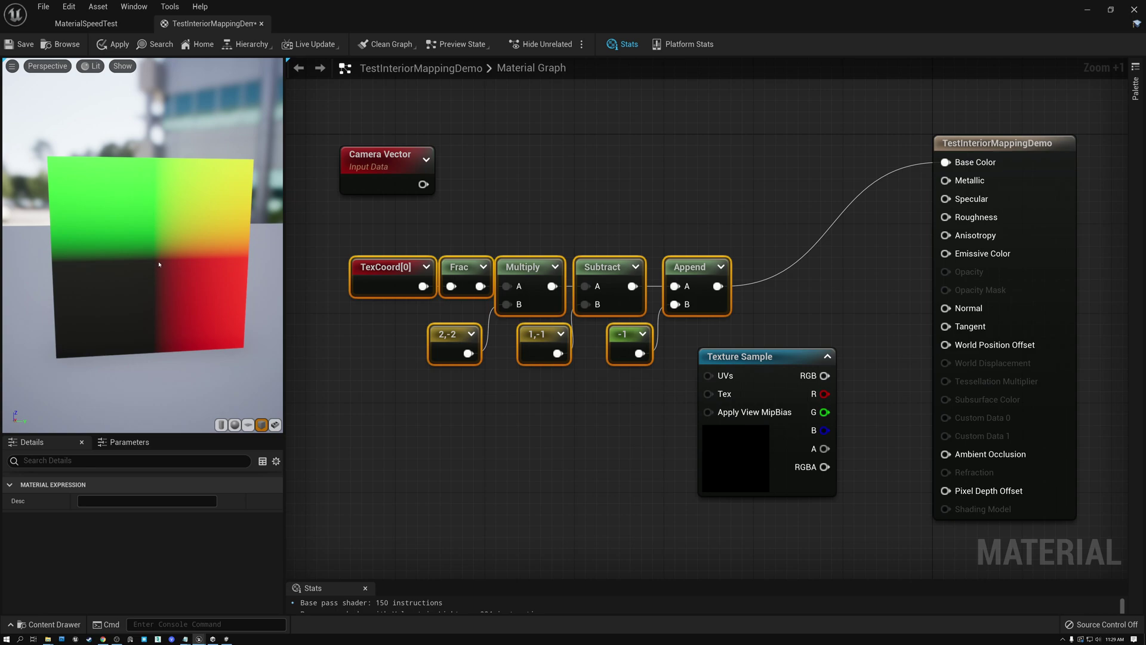
pyautogui.moveTo(190, 260)
pyautogui.mouseDown()
pyautogui.moveTo(160, 260)
pyautogui.moveTo(182, 261)
pyautogui.mouseUp()
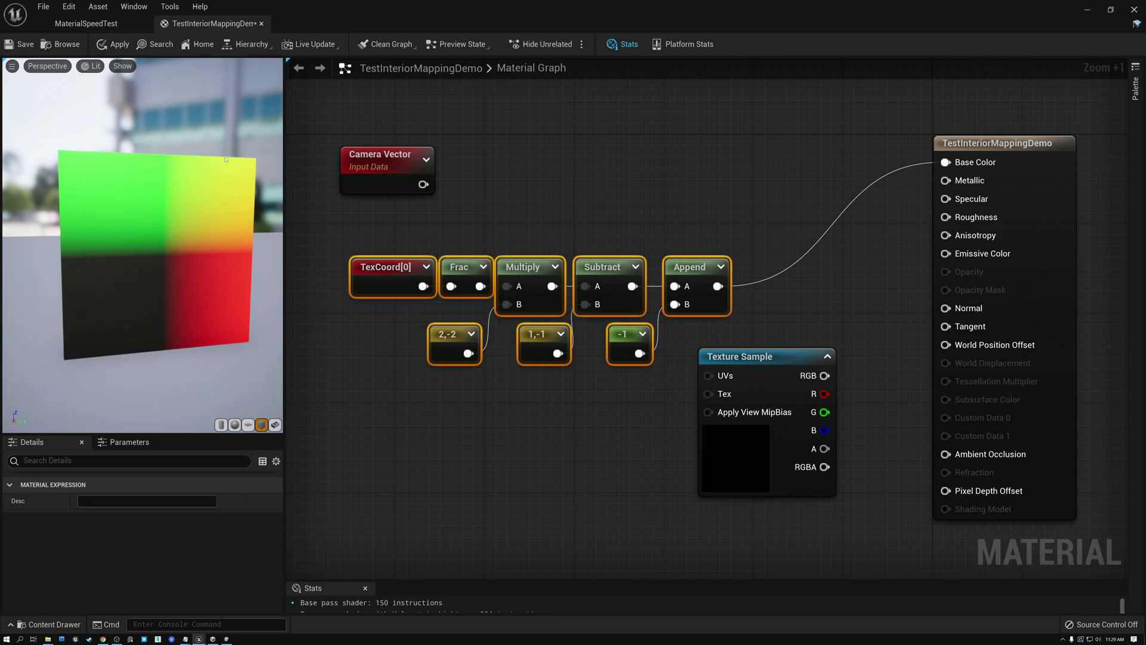
pyautogui.moveTo(191, 255); pyautogui.dragTo(208, 256)
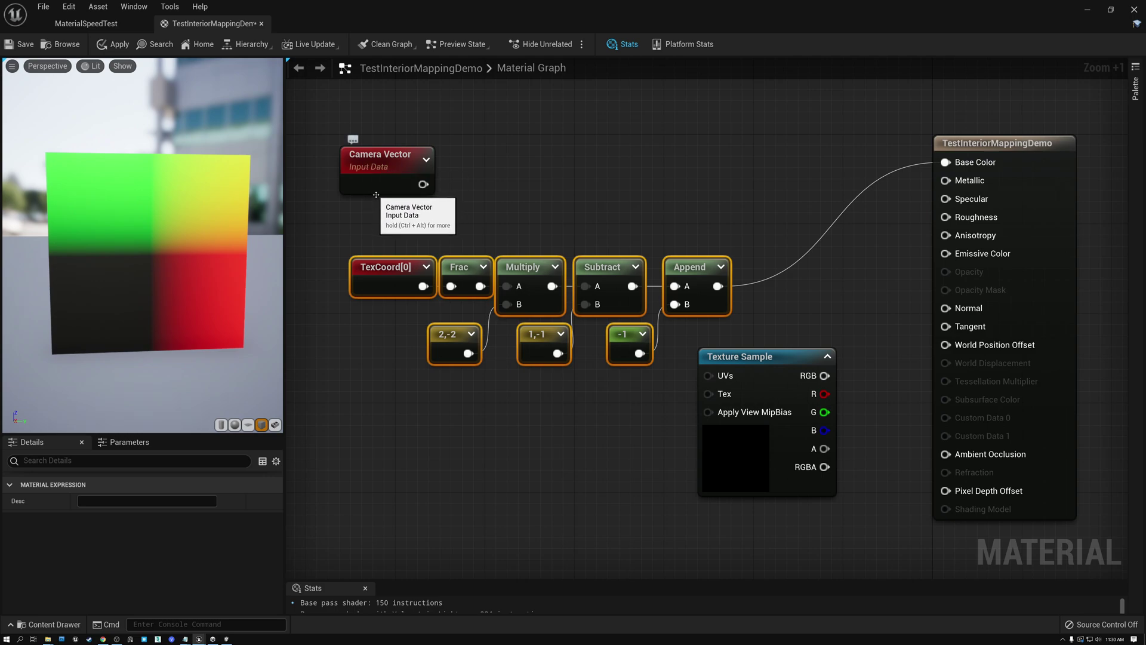
# Move the TexCoord-to-Append node chain further left in the graph and add a Transform node fed by the Camera Vector output
pyautogui.moveTo(364, 226); pyautogui.dragTo(684, 365)
pyautogui.moveTo(703, 270); pyautogui.dragTo(401, 270)
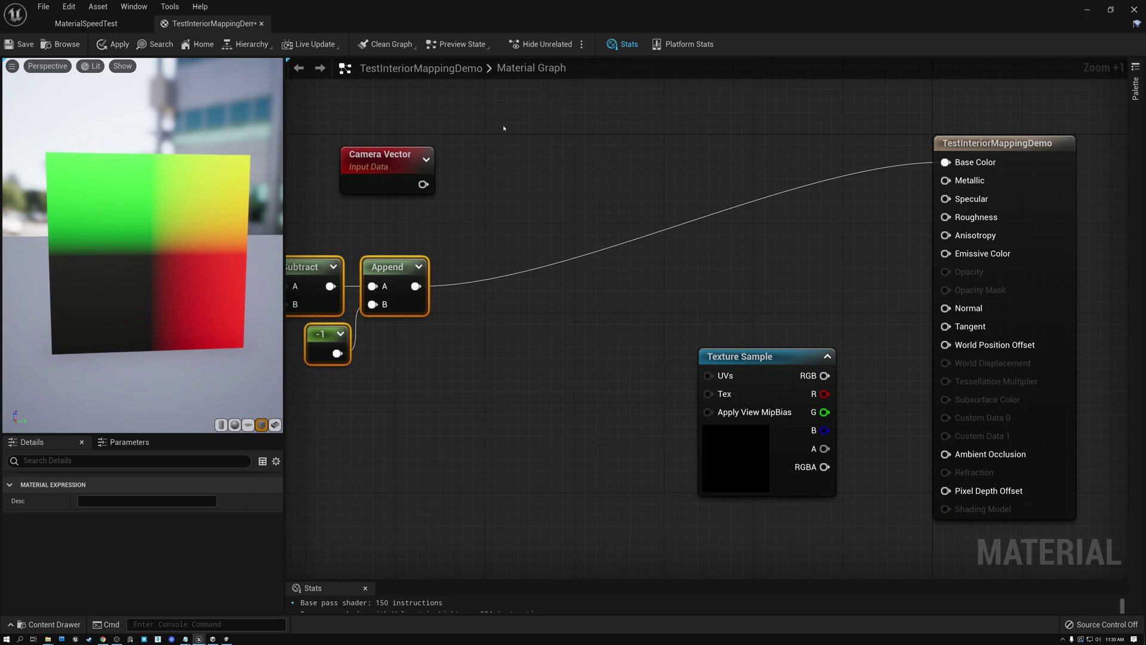
pyautogui.moveTo(422, 184); pyautogui.dragTo(482, 187)
pyautogui.write('trans')
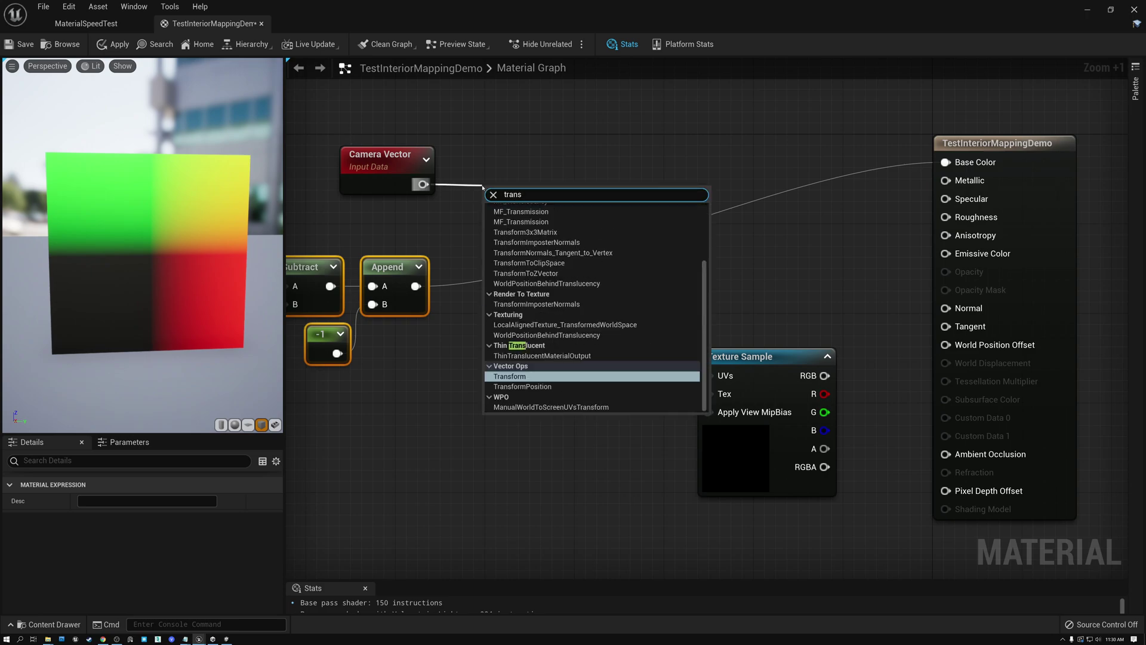
pyautogui.write('form')
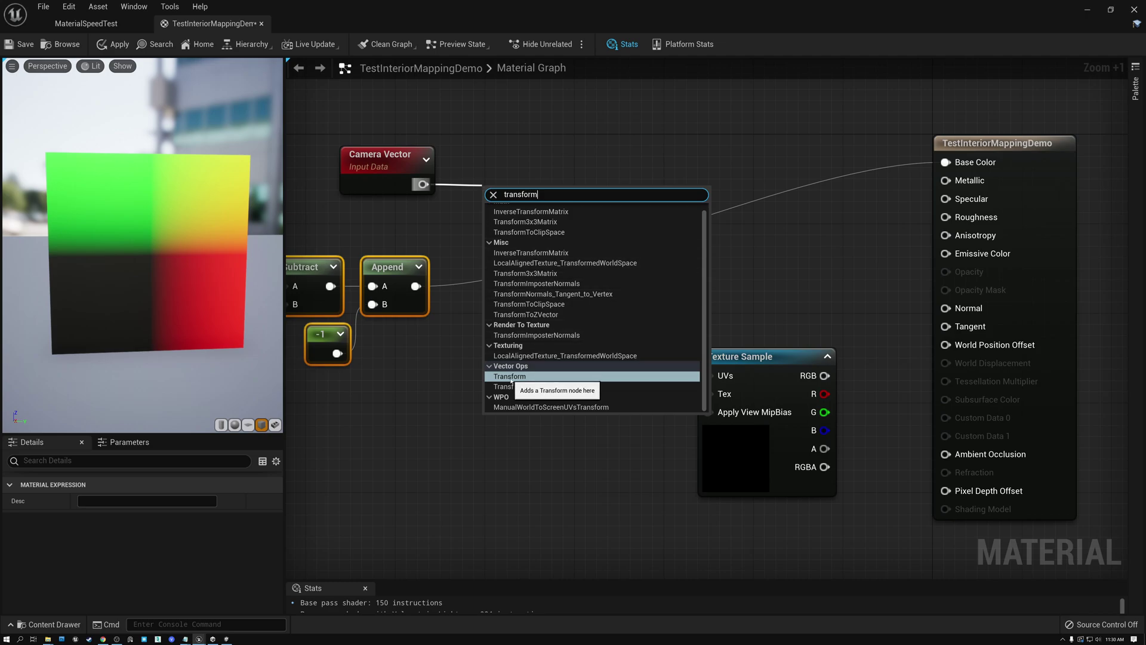
pyautogui.click(511, 377)
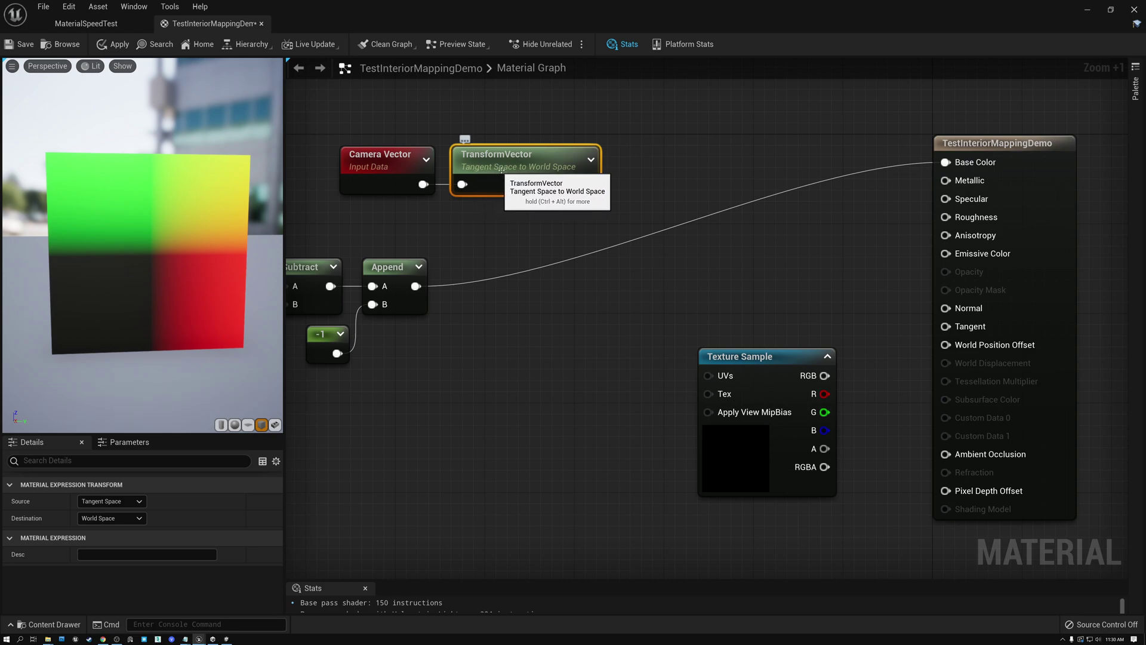
# Set the TransformVector node's source to World Space and its destination to Tangent Space
pyautogui.click(141, 501)
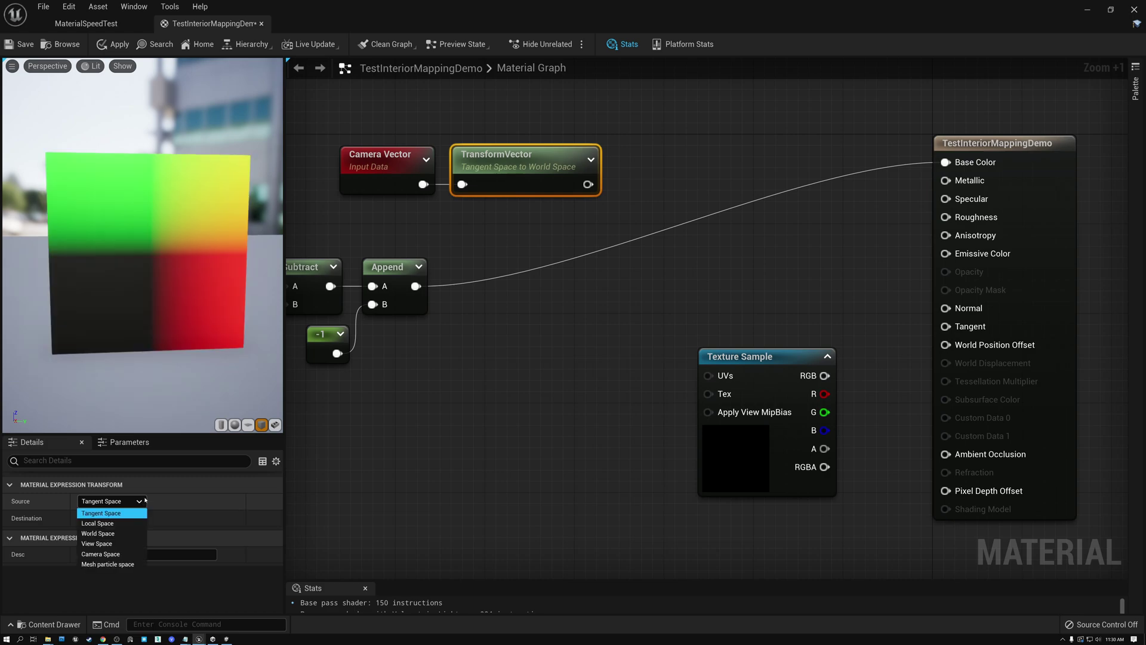
pyautogui.click(127, 533)
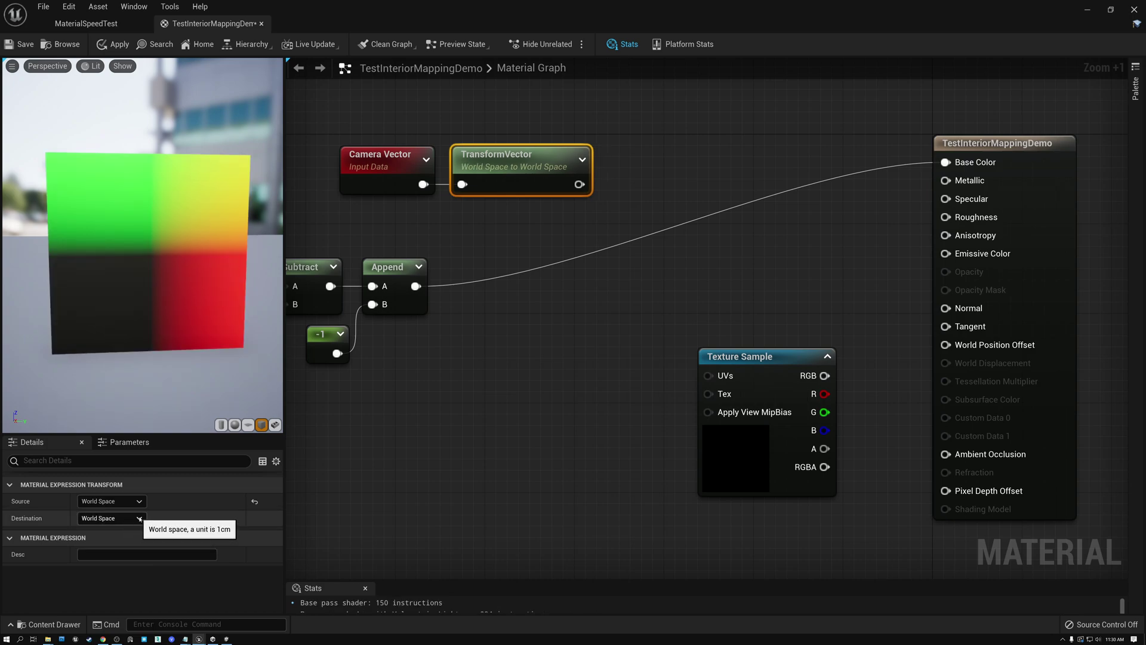
pyautogui.click(139, 518)
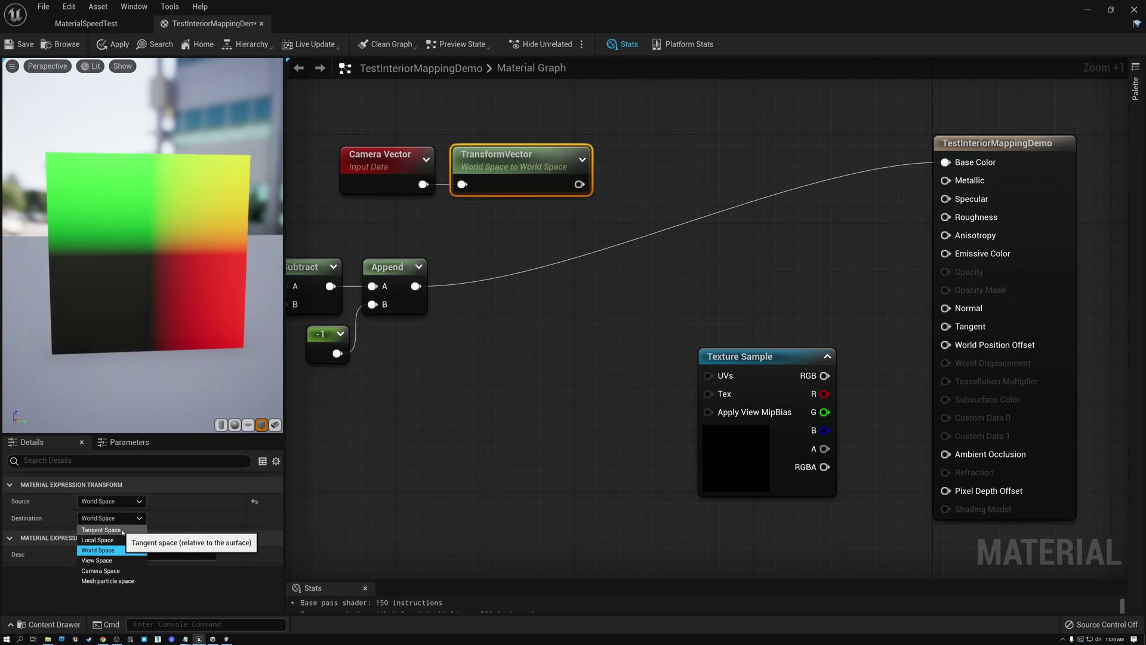
pyautogui.click(121, 530)
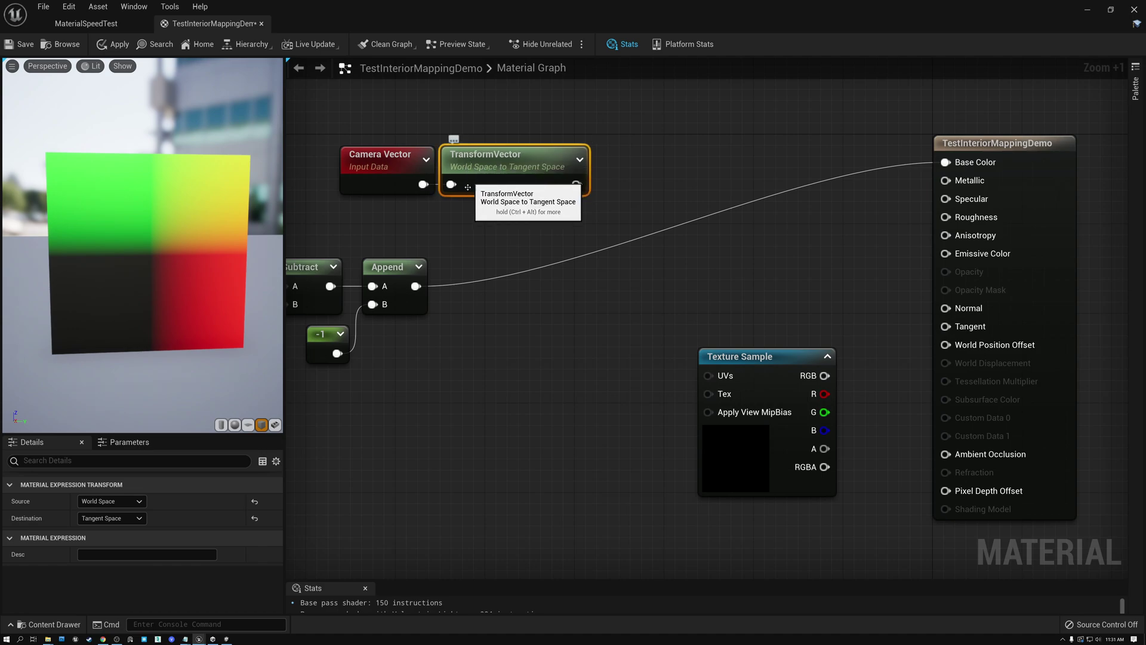
# Connect TransformVector to the Texture Sample's UVs and its RGB output to Base Color, and check the preview cube from other angles
pyautogui.moveTo(509, 225); pyautogui.dragTo(698, 374)
pyautogui.click(469, 139)
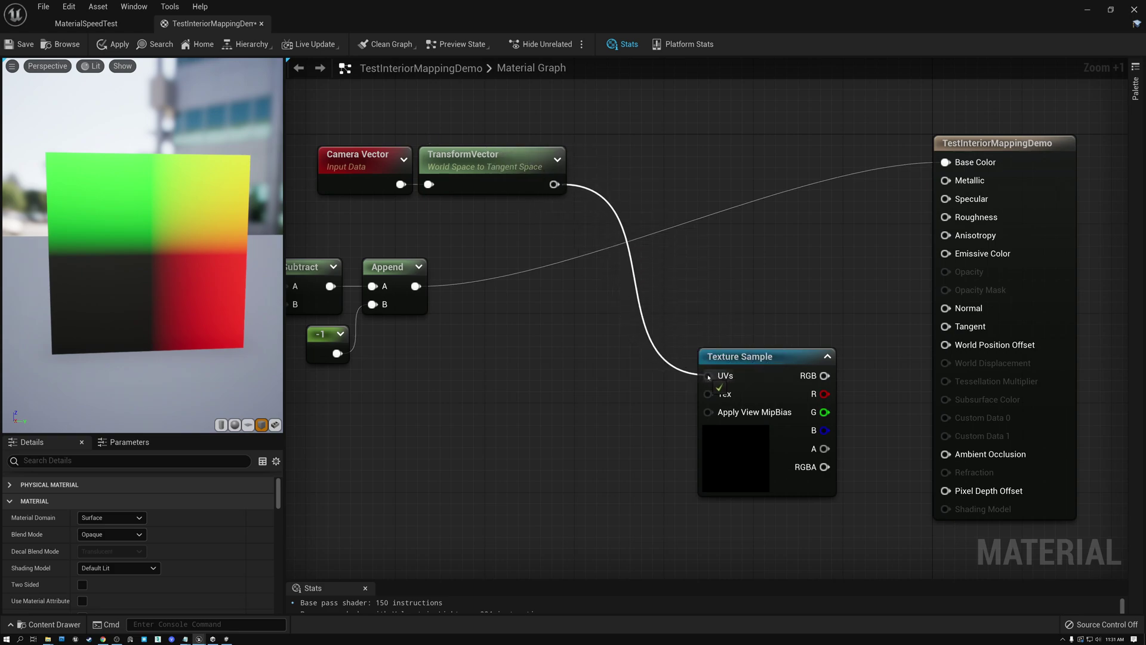
pyautogui.moveTo(824, 376); pyautogui.dragTo(935, 163)
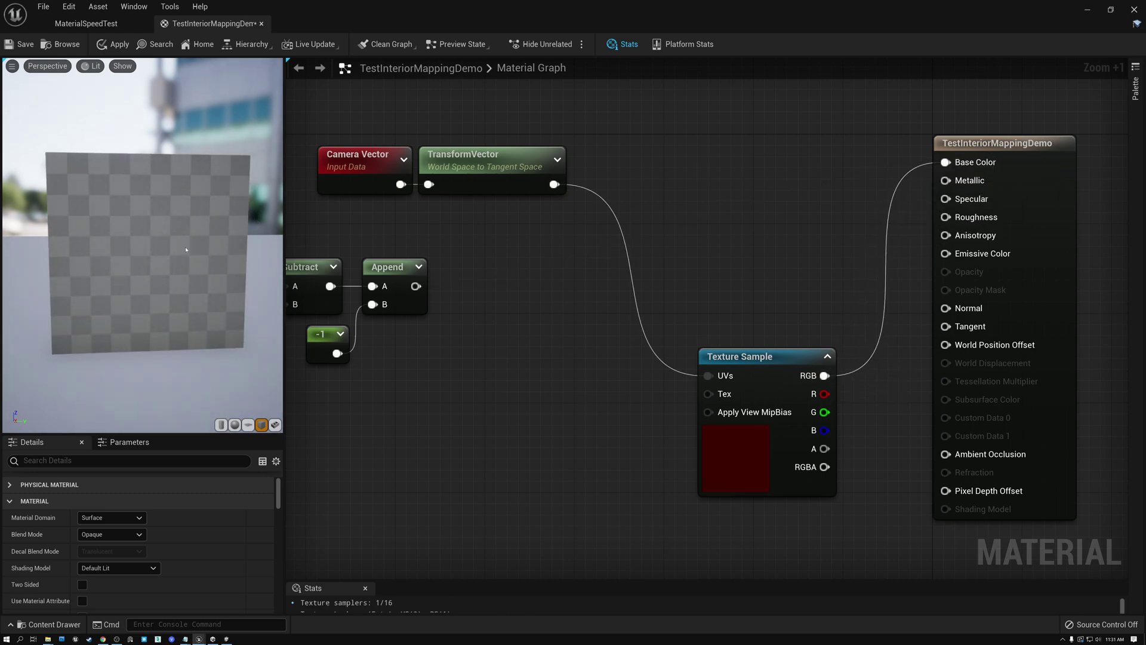
pyautogui.moveTo(144, 238); pyautogui.dragTo(178, 181)
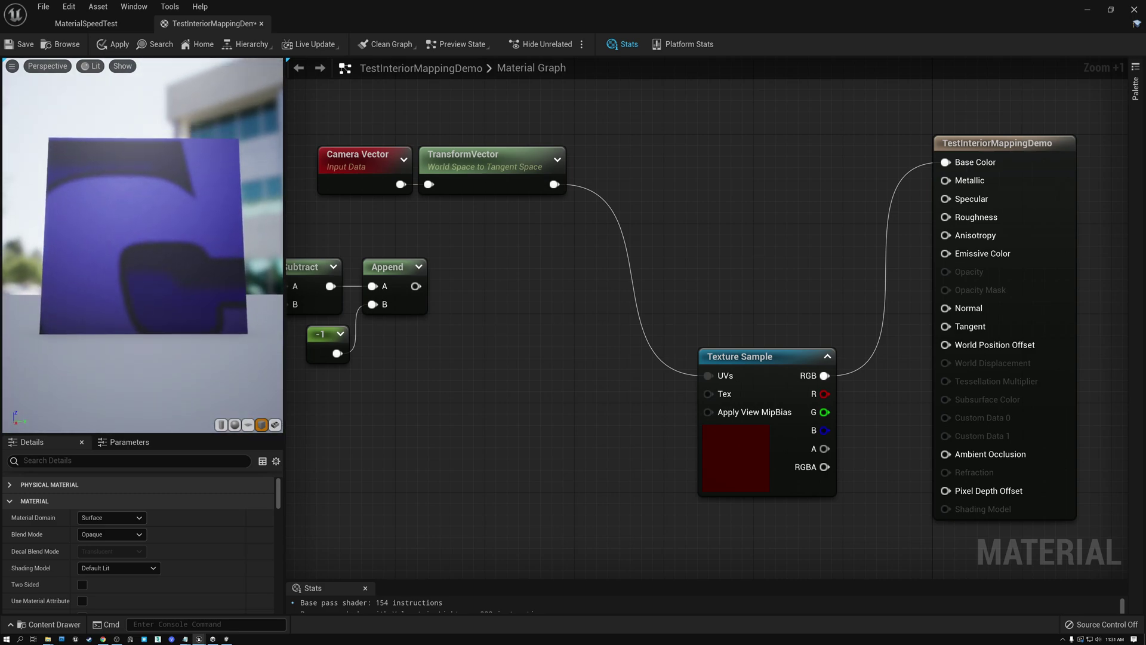
# Add a Multiply node with the TransformVector output connected to its A input
pyautogui.moveTo(553, 184); pyautogui.dragTo(580, 211)
pyautogui.write('multiply')
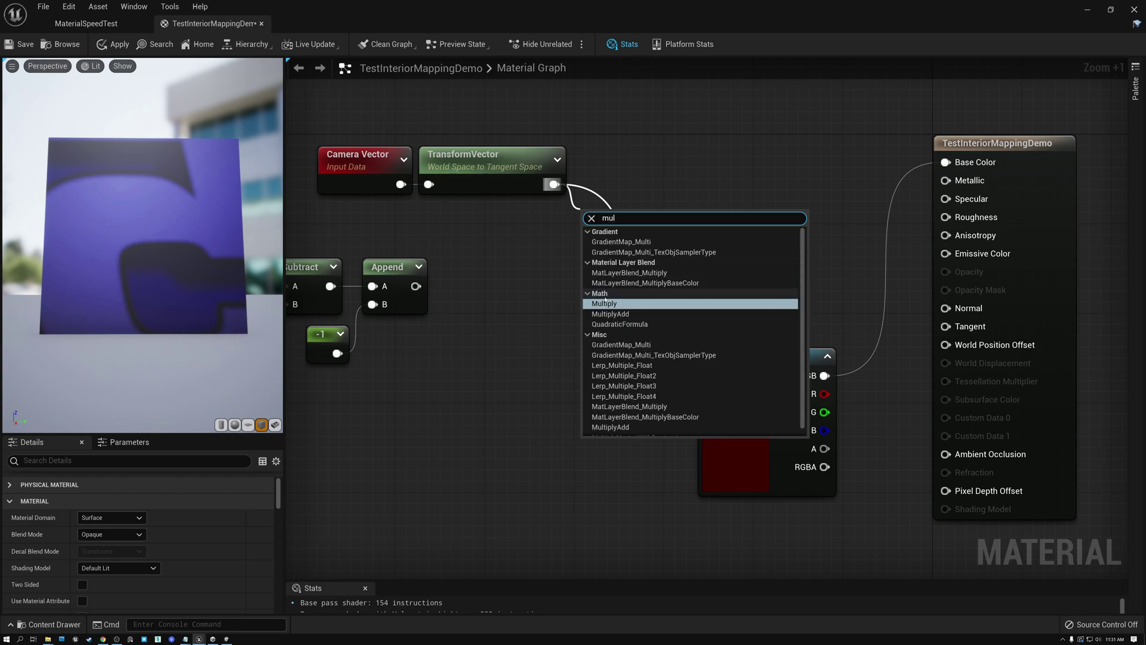
pyautogui.click(606, 298)
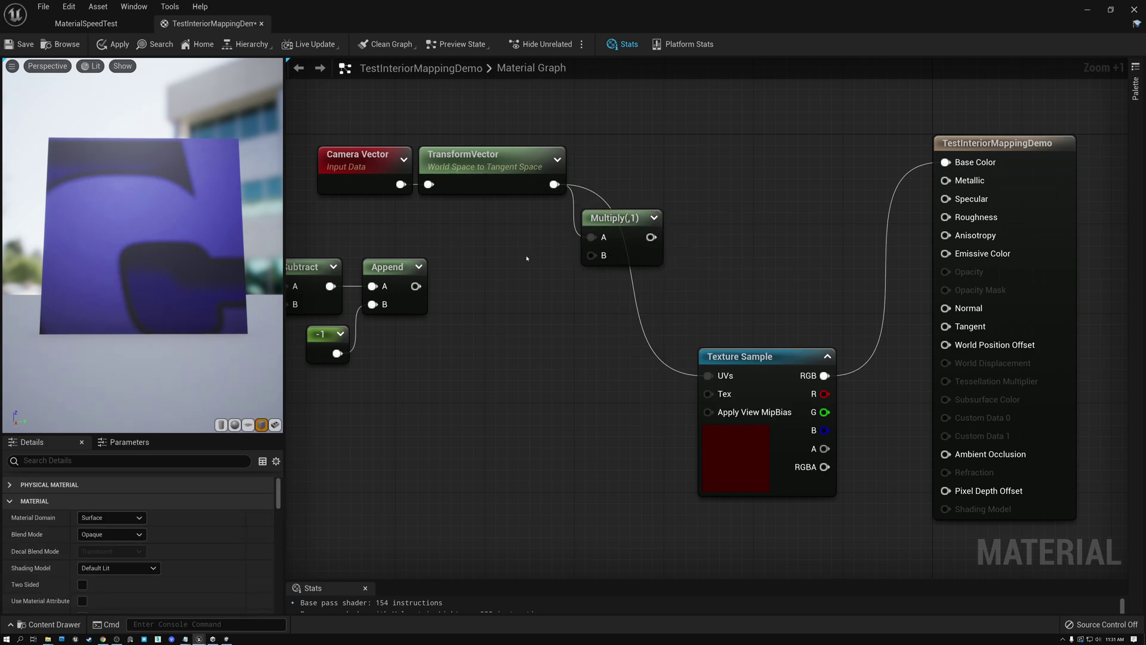
# Add a three-component vector constant below TransformVector and set its R, G and B values to -1, 1 and 1
pyautogui.click(532, 258)
pyautogui.moveTo(532, 258); pyautogui.dragTo(443, 237)
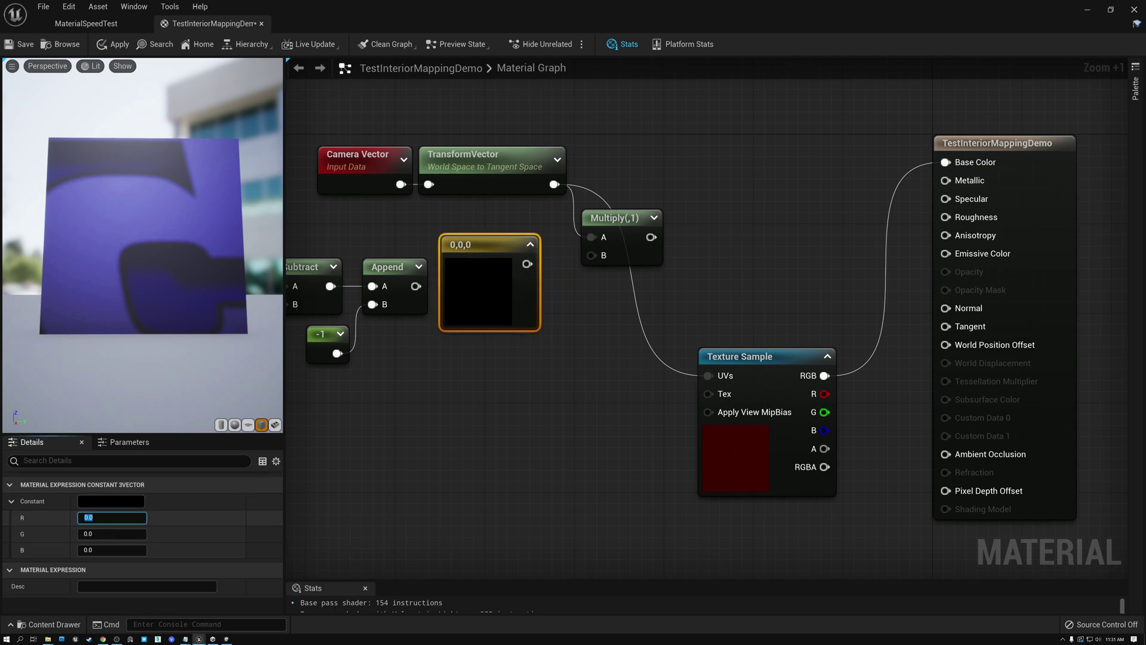
pyautogui.write('-1')
pyautogui.press('Tab')
pyautogui.write('1')
pyautogui.press('Tab')
pyautogui.write('1')
pyautogui.hotkey('shift', 'Tab')
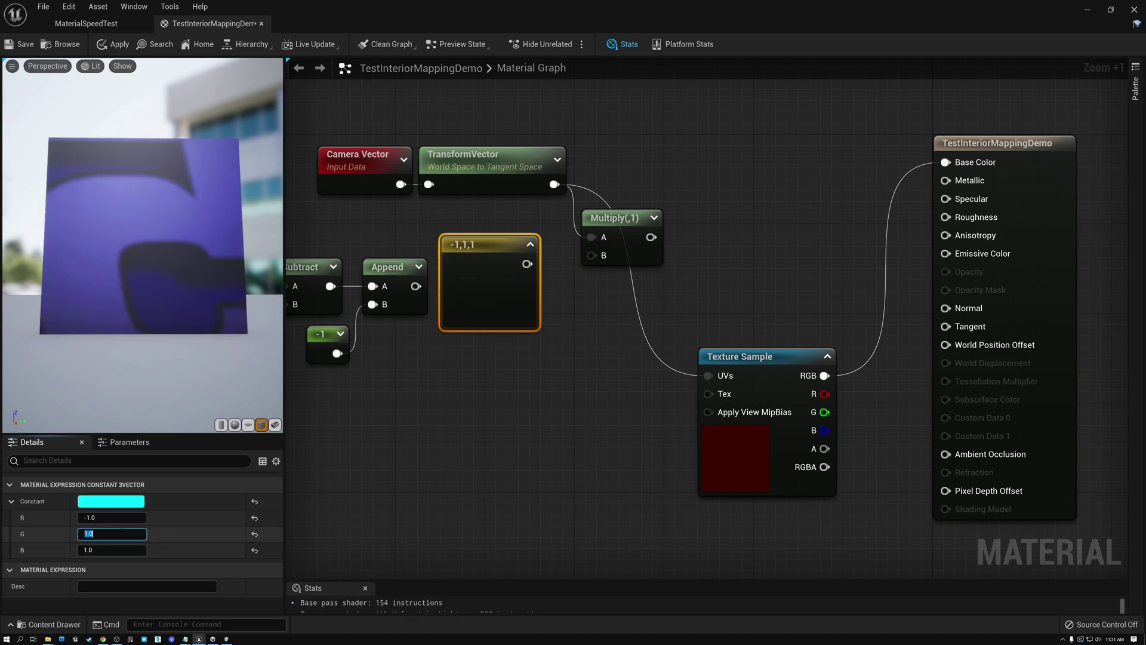
# Connect the collapsed -1,1,1 constant to Multiply's B input and the Multiply output to the Texture Sample's UVs, checking the preview cube
pyautogui.moveTo(527, 263); pyautogui.dragTo(591, 257)
pyautogui.click(530, 244)
pyautogui.moveTo(480, 247); pyautogui.dragTo(708, 376)
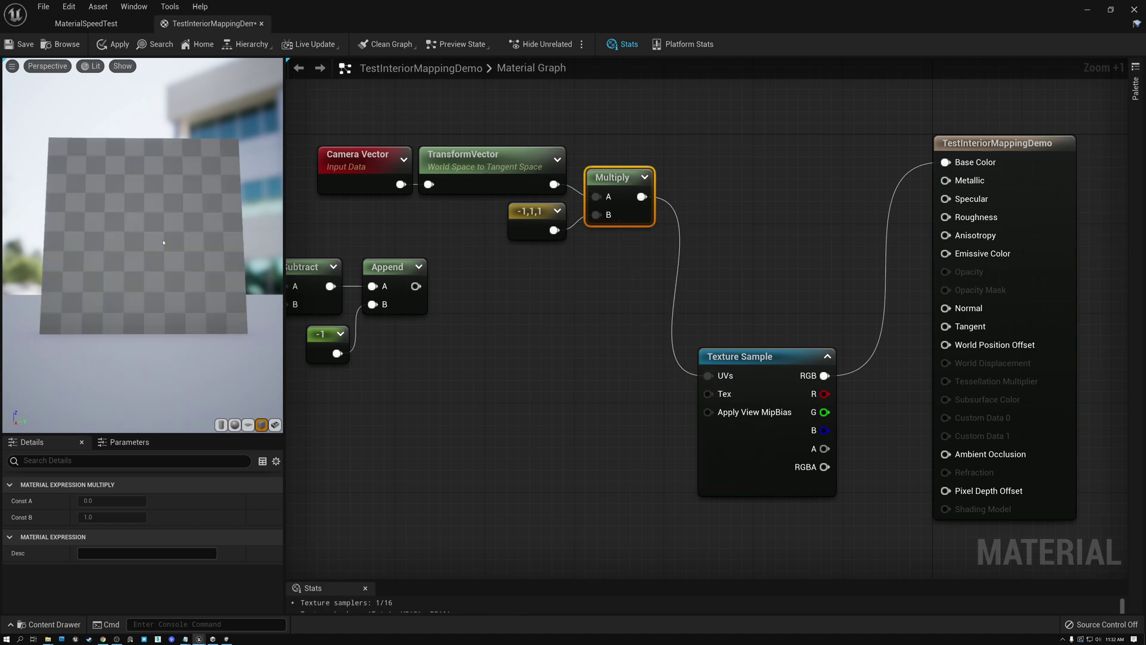
pyautogui.moveTo(163, 243)
pyautogui.mouseDown()
pyautogui.moveTo(179, 239)
pyautogui.moveTo(155, 227)
pyautogui.moveTo(143, 245)
pyautogui.moveTo(161, 239)
pyautogui.moveTo(152, 235)
pyautogui.moveTo(153, 254)
pyautogui.moveTo(164, 248)
pyautogui.moveTo(147, 233)
pyautogui.moveTo(191, 239)
pyautogui.moveTo(209, 271)
pyautogui.moveTo(173, 243)
pyautogui.mouseUp()
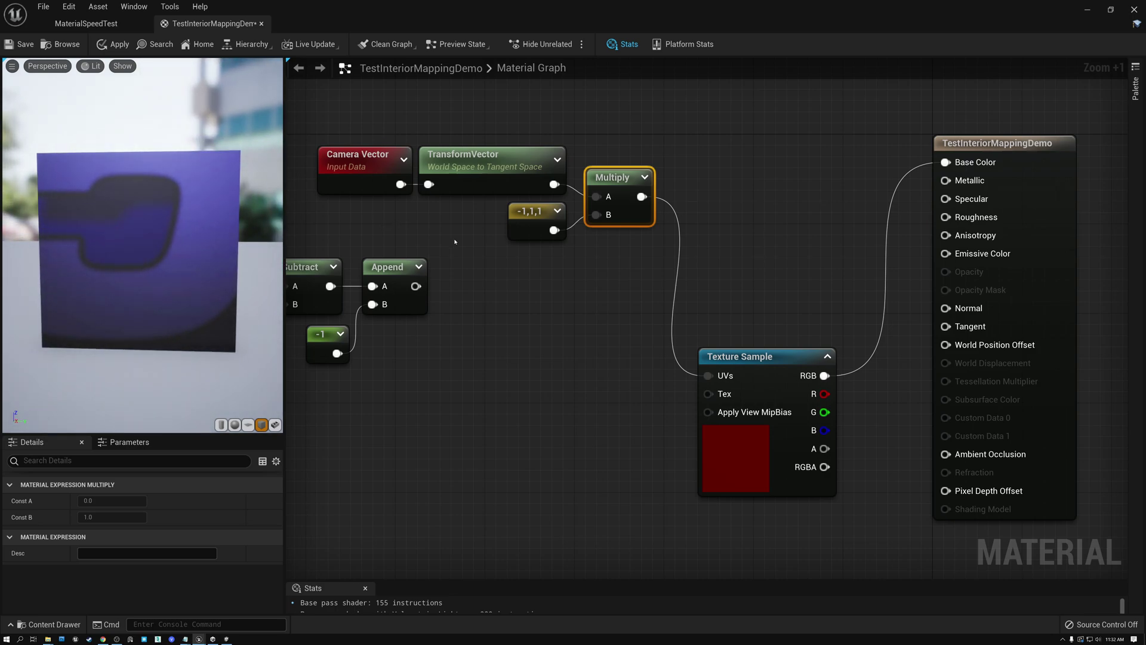
# Move the Camera Vector node group directly above the TexCoord chain and inspect the preview cube from an oblique angle
pyautogui.scroll(-1, 455, 241)
pyautogui.moveTo(492, 243); pyautogui.dragTo(648, 233, button='right')
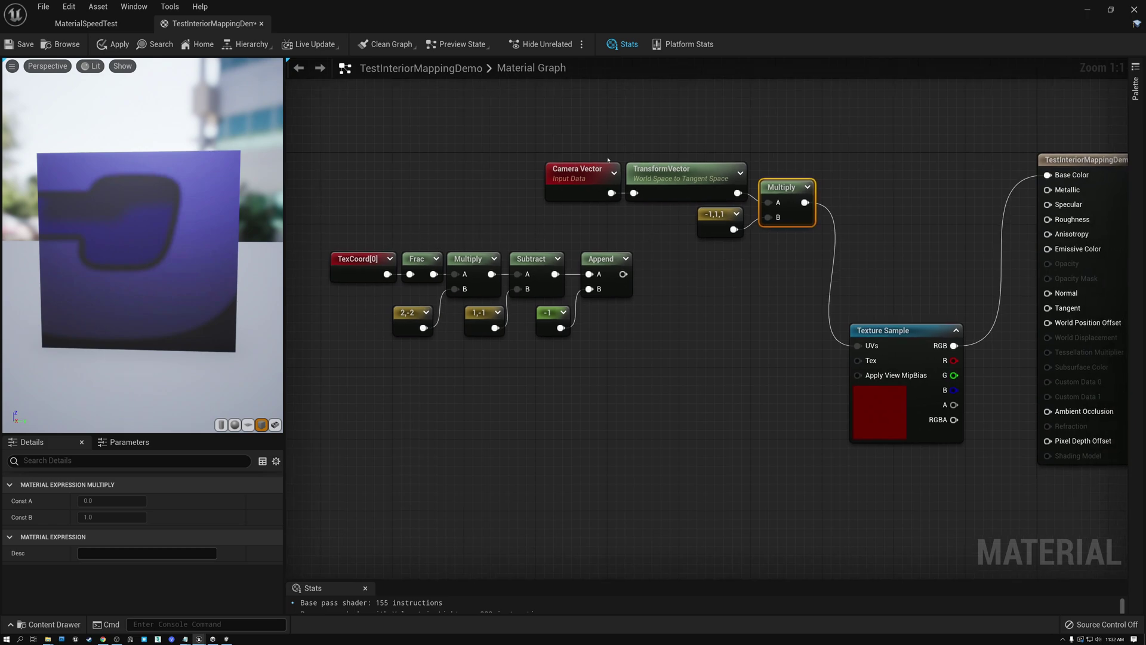
pyautogui.moveTo(511, 102); pyautogui.dragTo(768, 230)
pyautogui.moveTo(788, 192); pyautogui.dragTo(612, 157)
pyautogui.moveTo(144, 251)
pyautogui.mouseDown()
pyautogui.moveTo(215, 238)
pyautogui.moveTo(179, 251)
pyautogui.moveTo(167, 227)
pyautogui.moveTo(155, 239)
pyautogui.mouseUp()
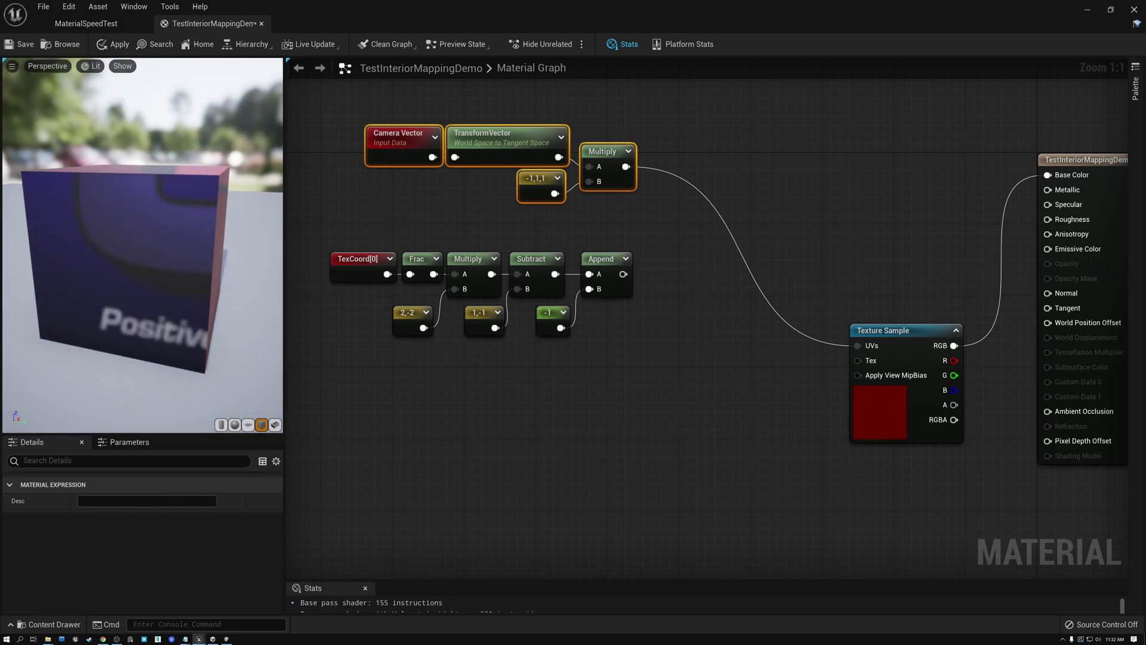
pyautogui.click(644, 222)
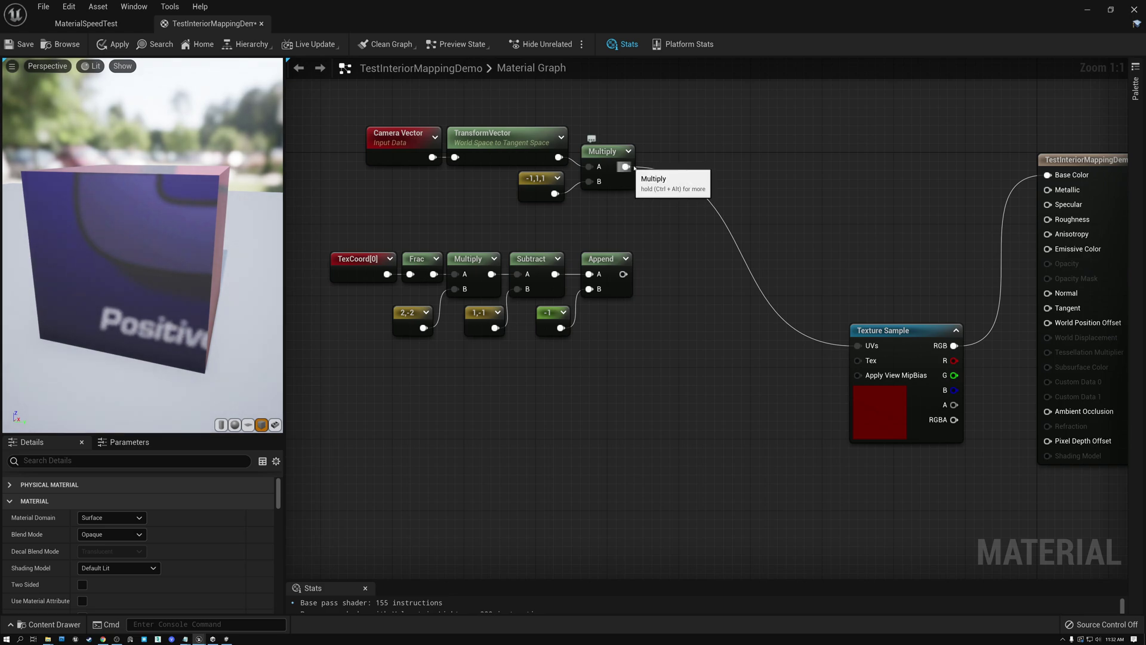
# Add a Divide node just above the camera-vector Multiply and connect the Multiply output to its B input, leaving A at 1
pyautogui.moveTo(677, 154); pyautogui.dragTo(604, 184, button='right')
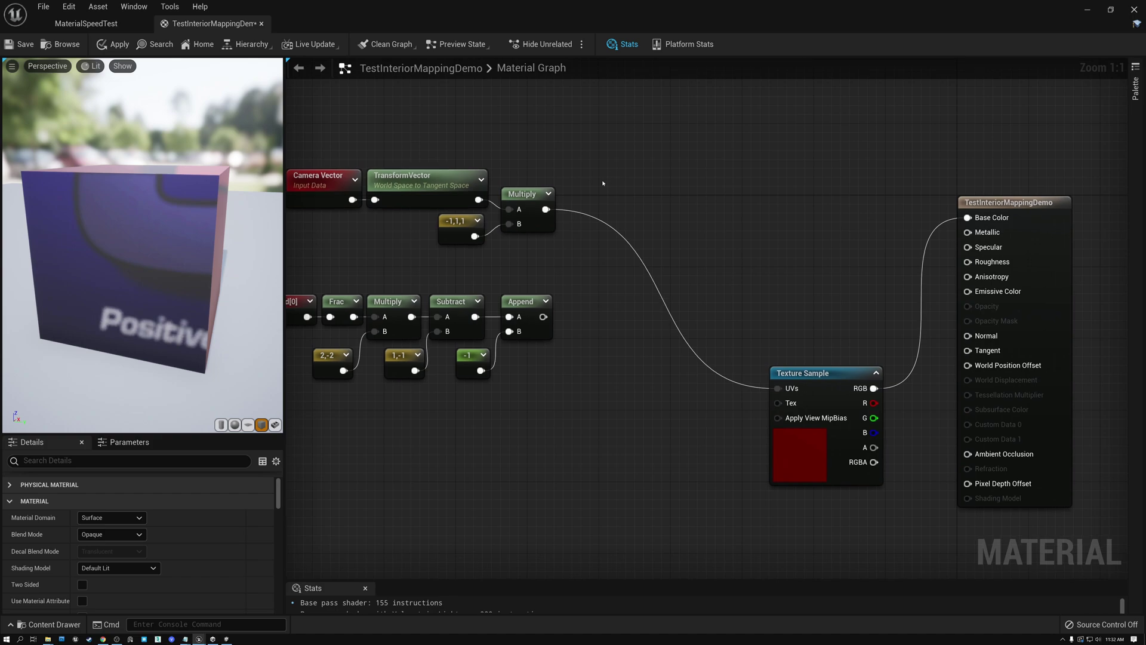
pyautogui.moveTo(545, 209); pyautogui.dragTo(621, 145)
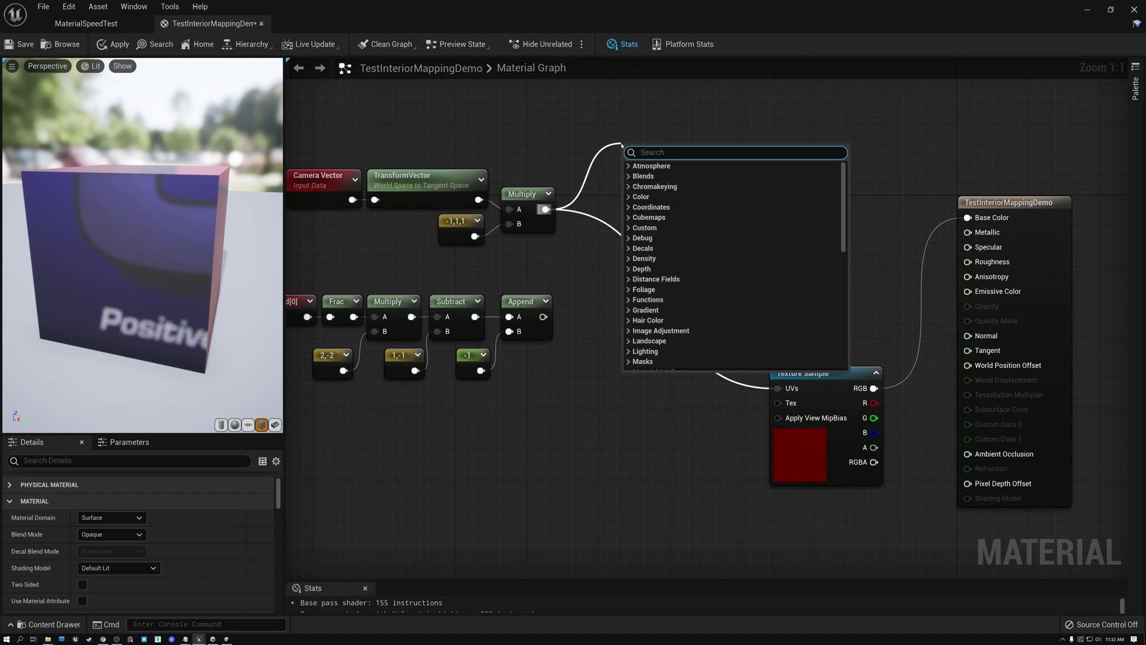
pyautogui.write('divi')
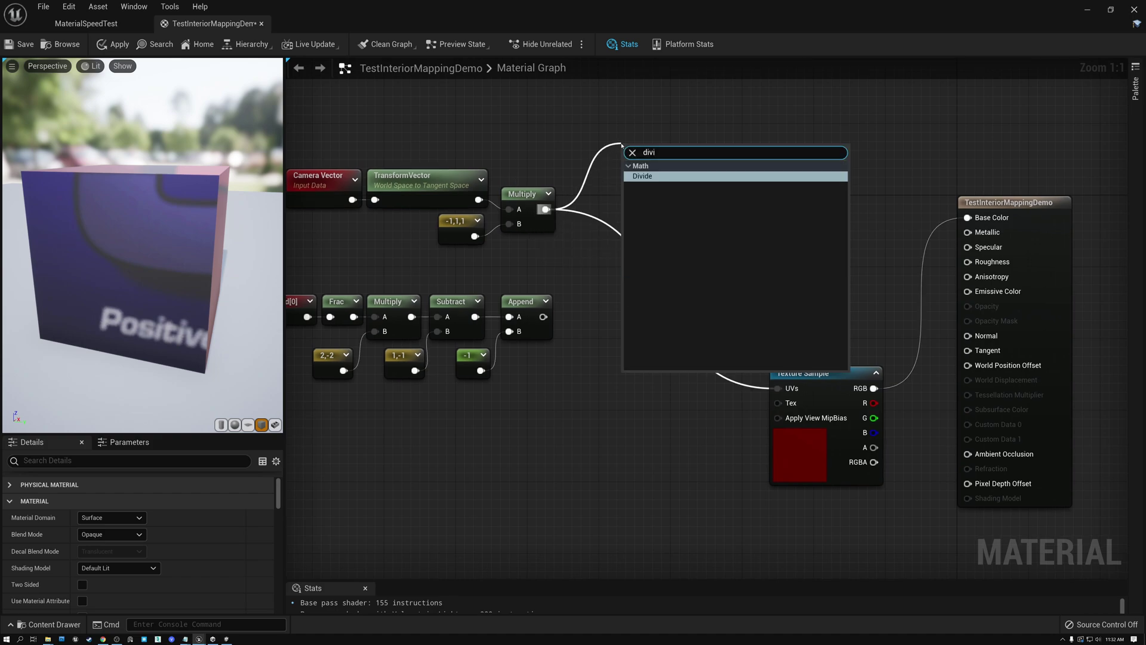
pyautogui.click(642, 176)
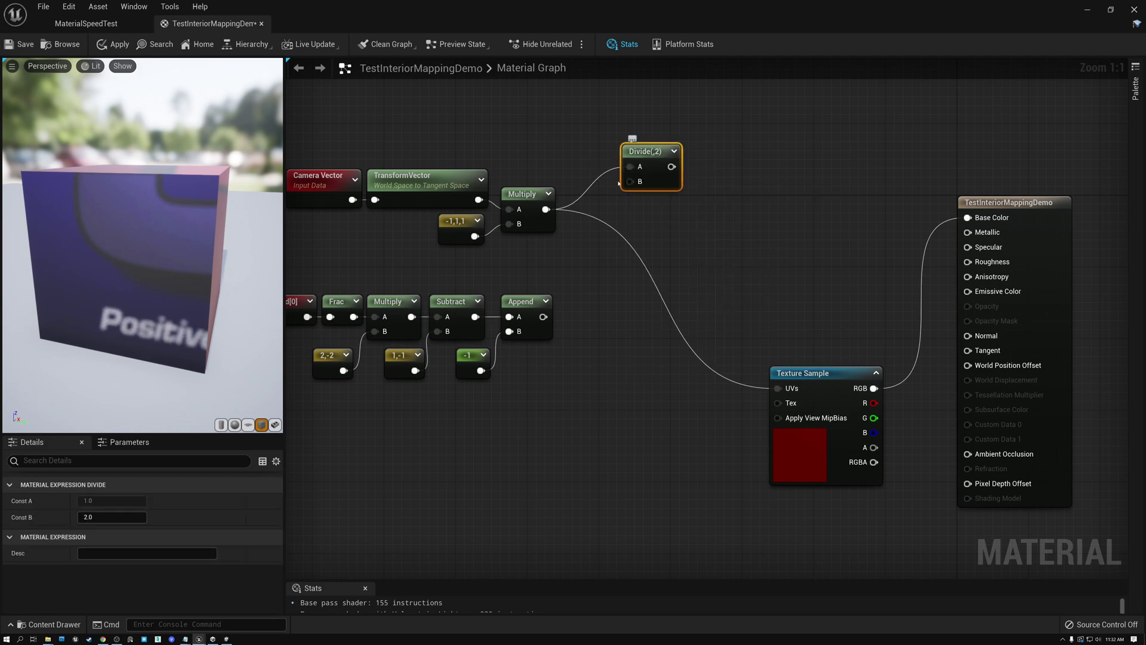
pyautogui.moveTo(552, 208); pyautogui.dragTo(566, 204)
pyautogui.moveTo(632, 186); pyautogui.dragTo(605, 171)
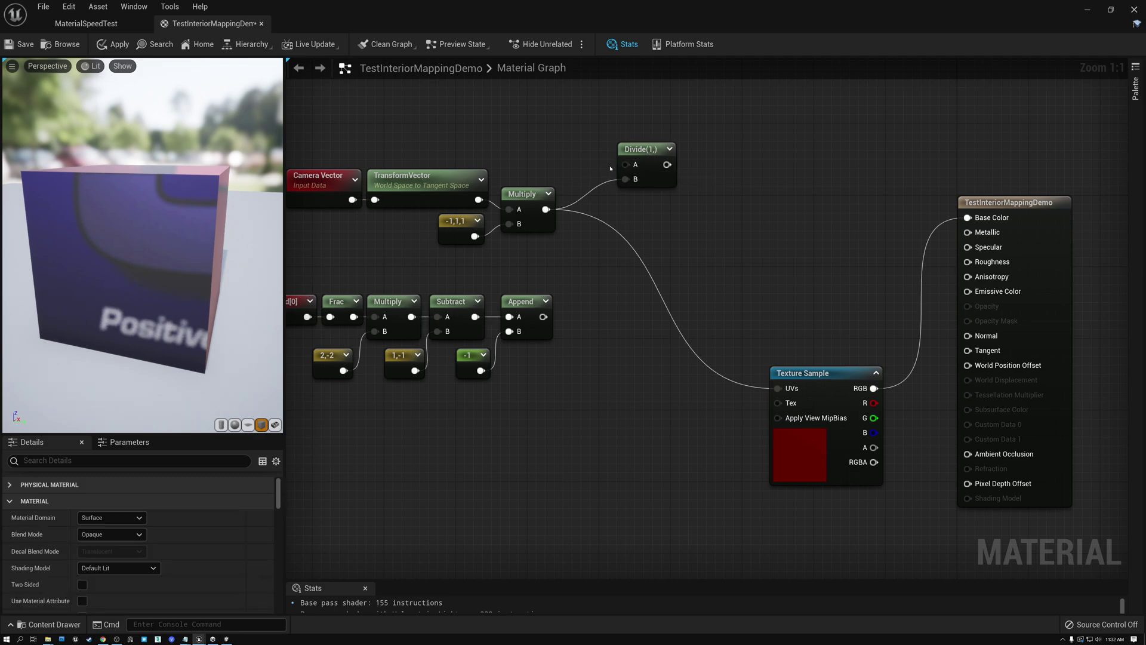
pyautogui.click(628, 148)
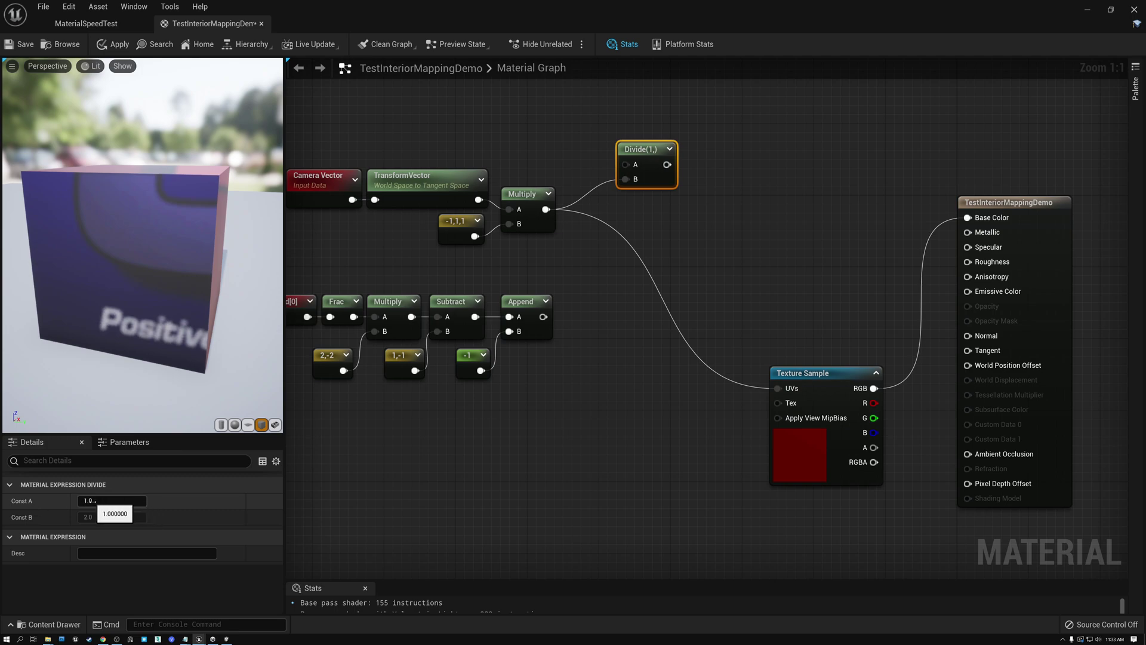
pyautogui.moveTo(643, 150); pyautogui.dragTo(615, 141)
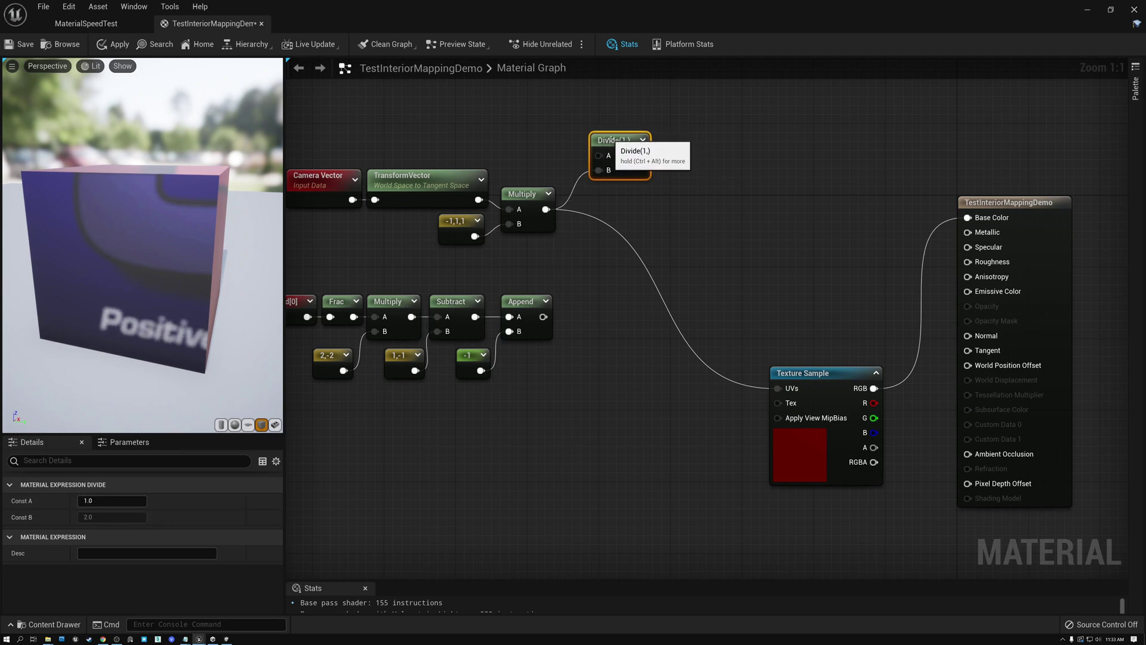
pyautogui.click(527, 194)
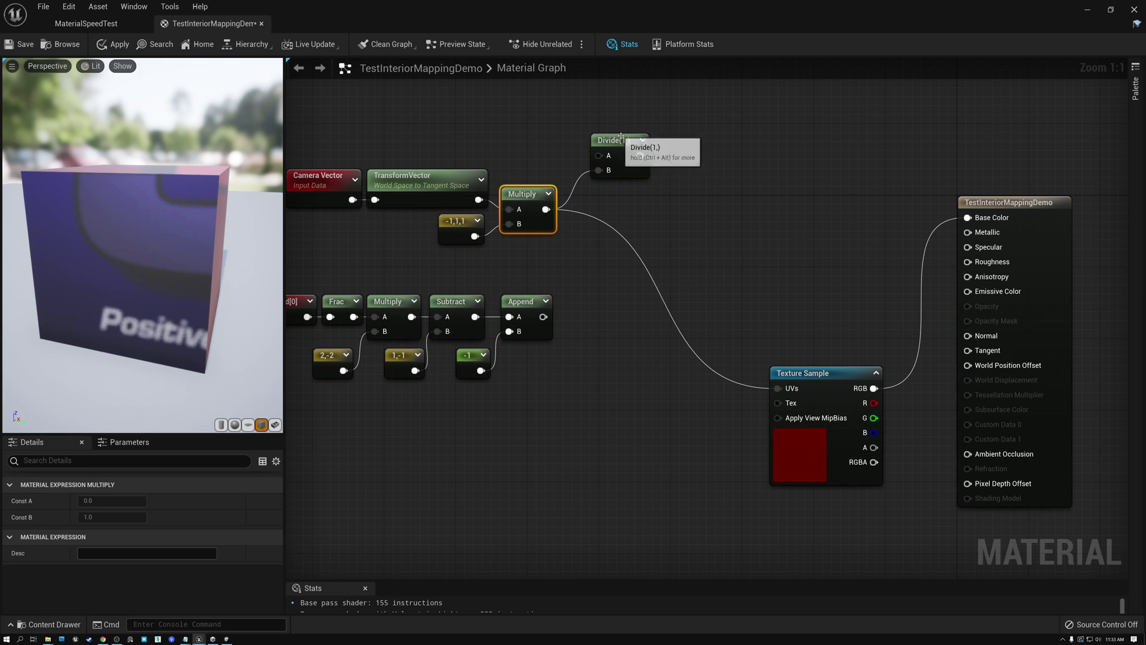
# Add an Abs node fed by the Divide output and place it directly beside the Divide node
pyautogui.moveTo(615, 141); pyautogui.dragTo(668, 149)
pyautogui.write('abs')
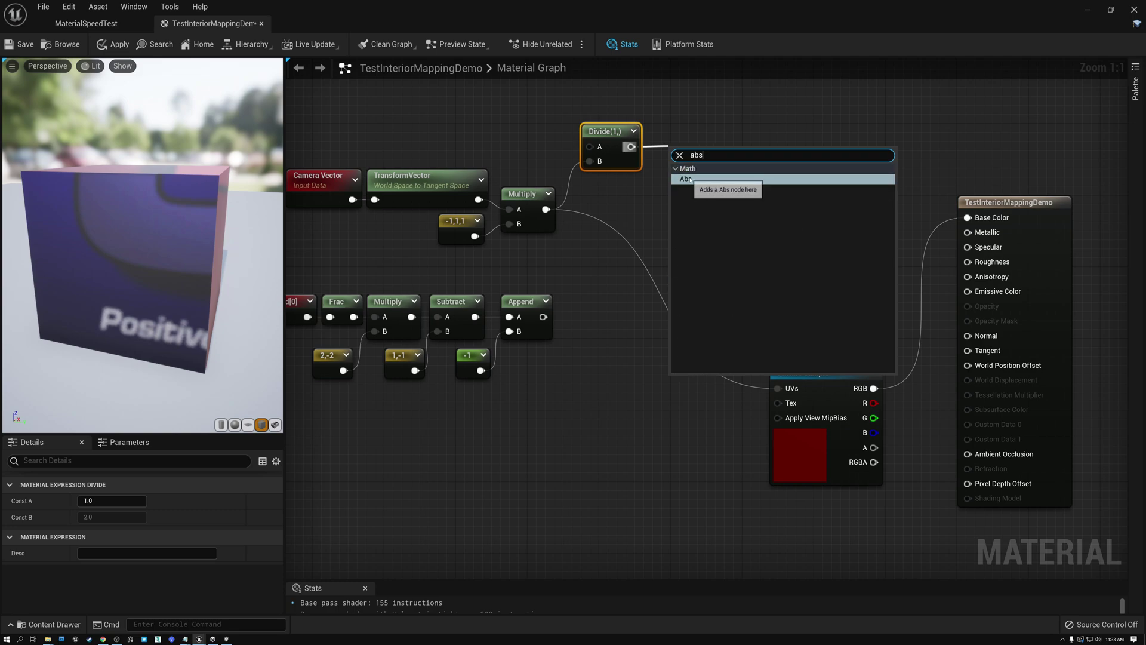
pyautogui.press('Return')
pyautogui.moveTo(684, 147); pyautogui.dragTo(671, 131)
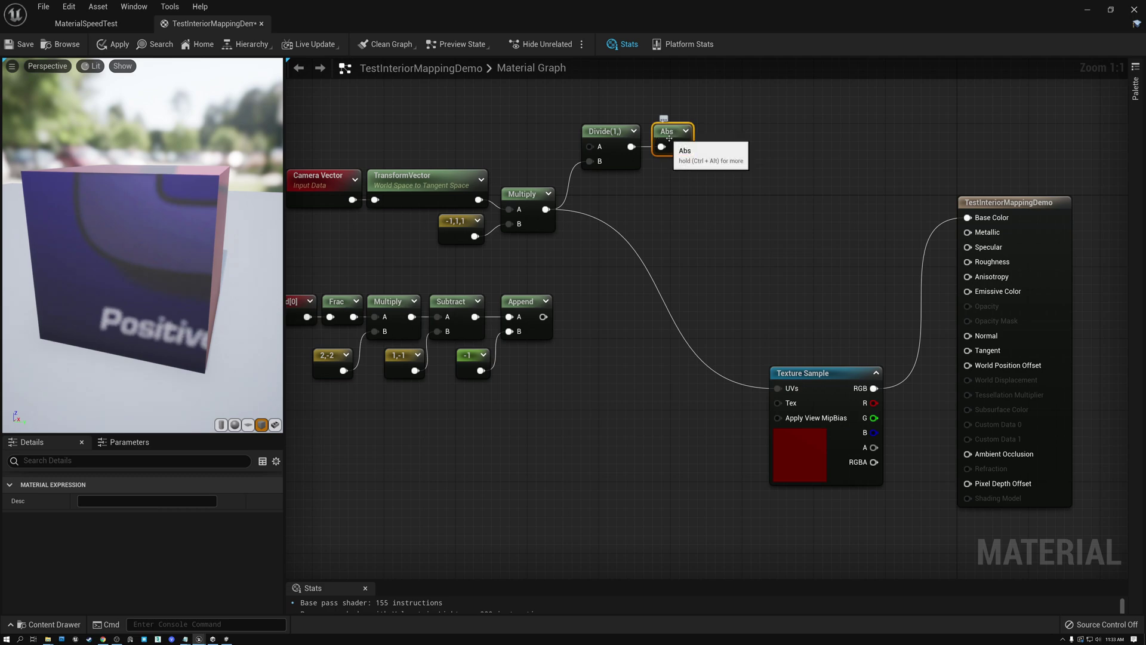
pyautogui.click(609, 133)
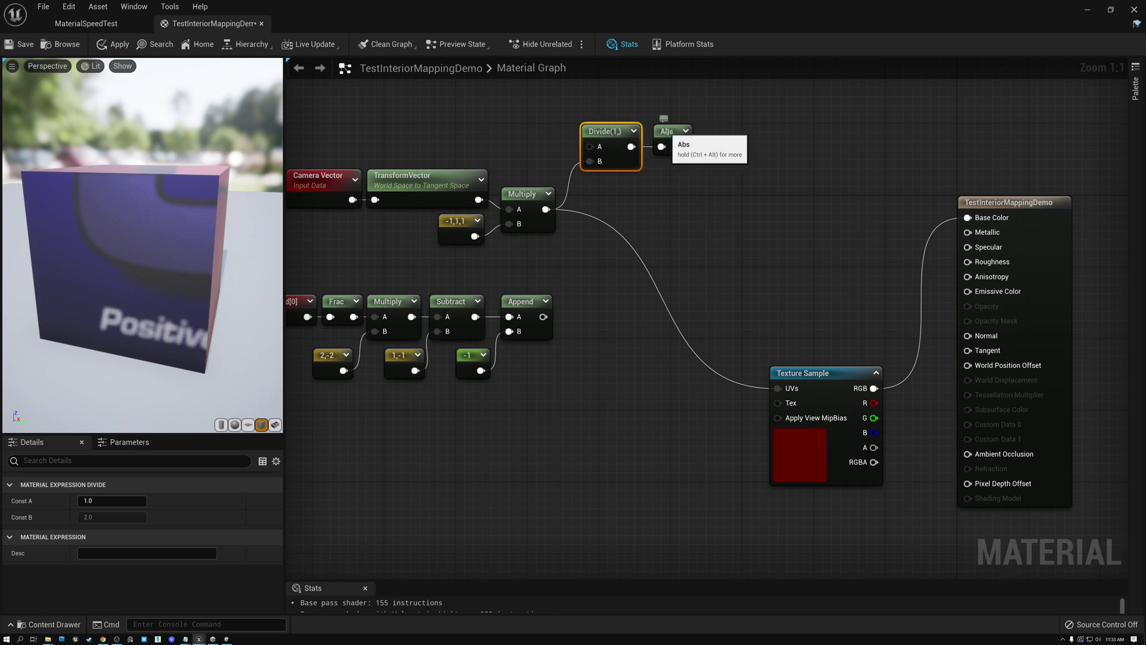
pyautogui.click(667, 132)
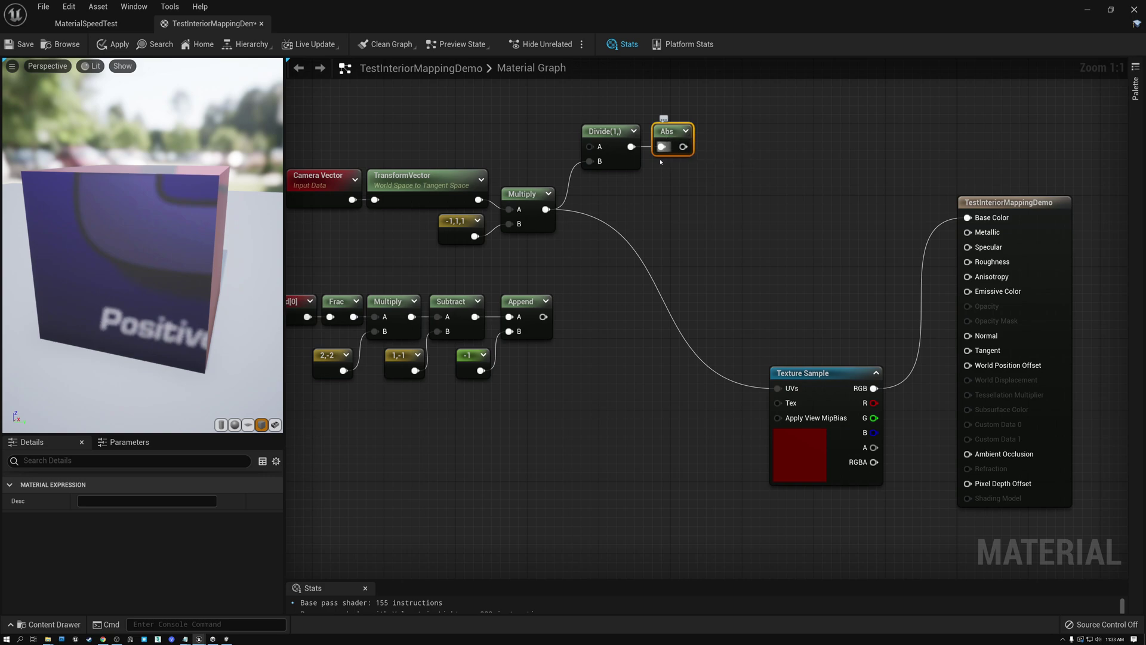
# Add a Multiply node with the Divide output connected to its A input and place it just below the Abs node
pyautogui.moveTo(631, 146); pyautogui.dragTo(666, 197)
pyautogui.write('mul')
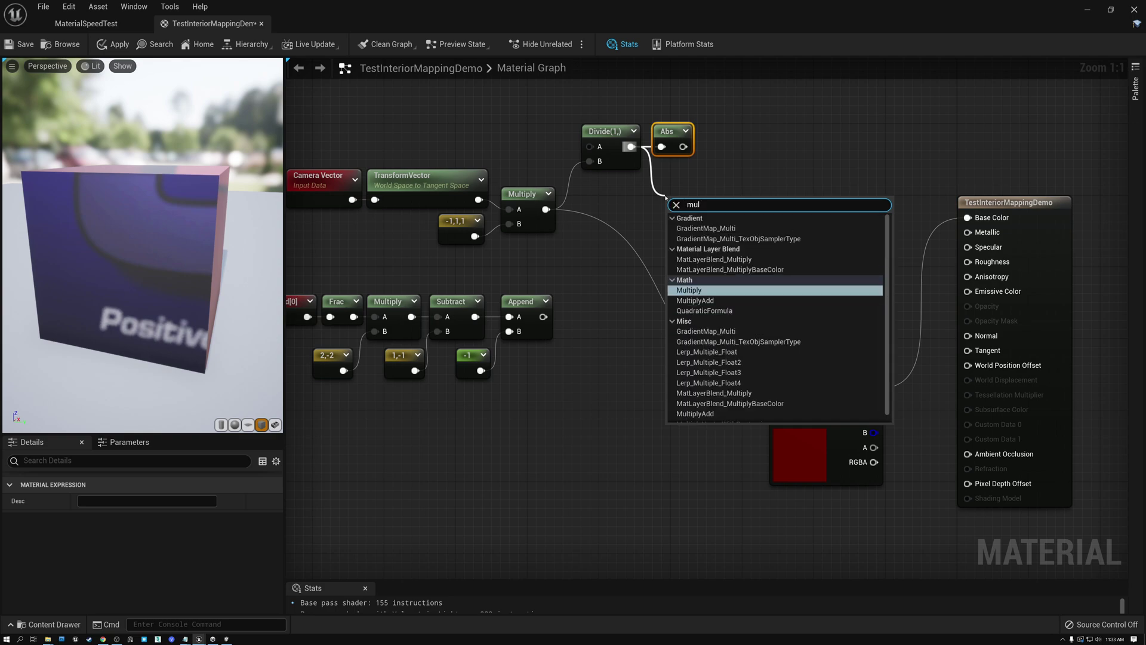
pyautogui.click(692, 290)
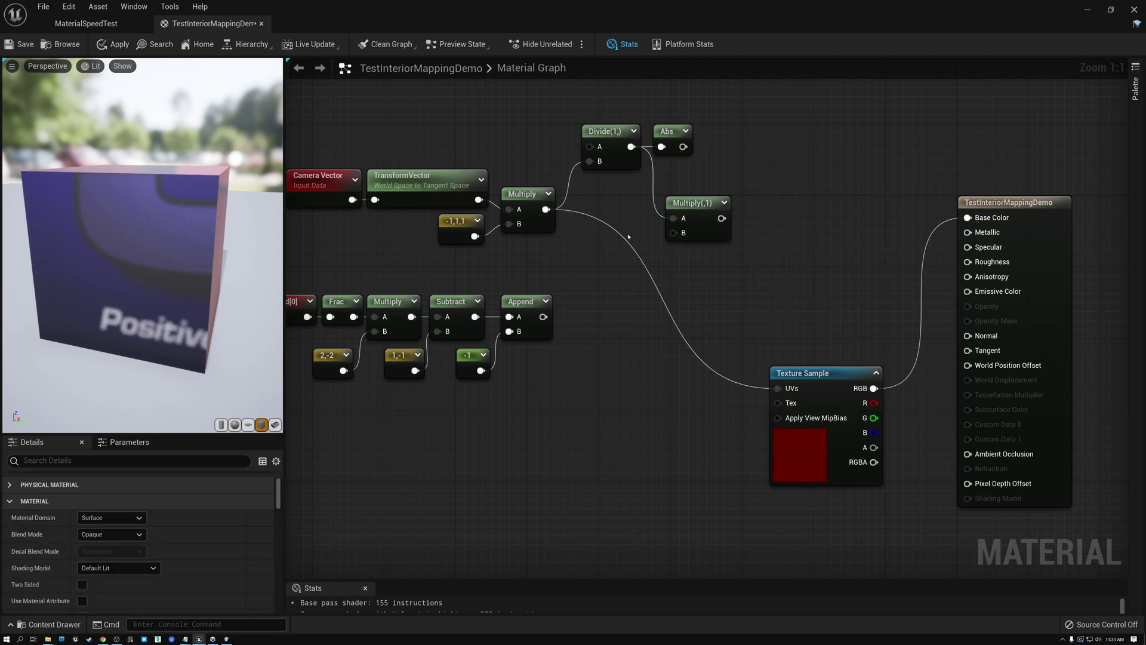
pyautogui.moveTo(687, 199); pyautogui.dragTo(675, 172)
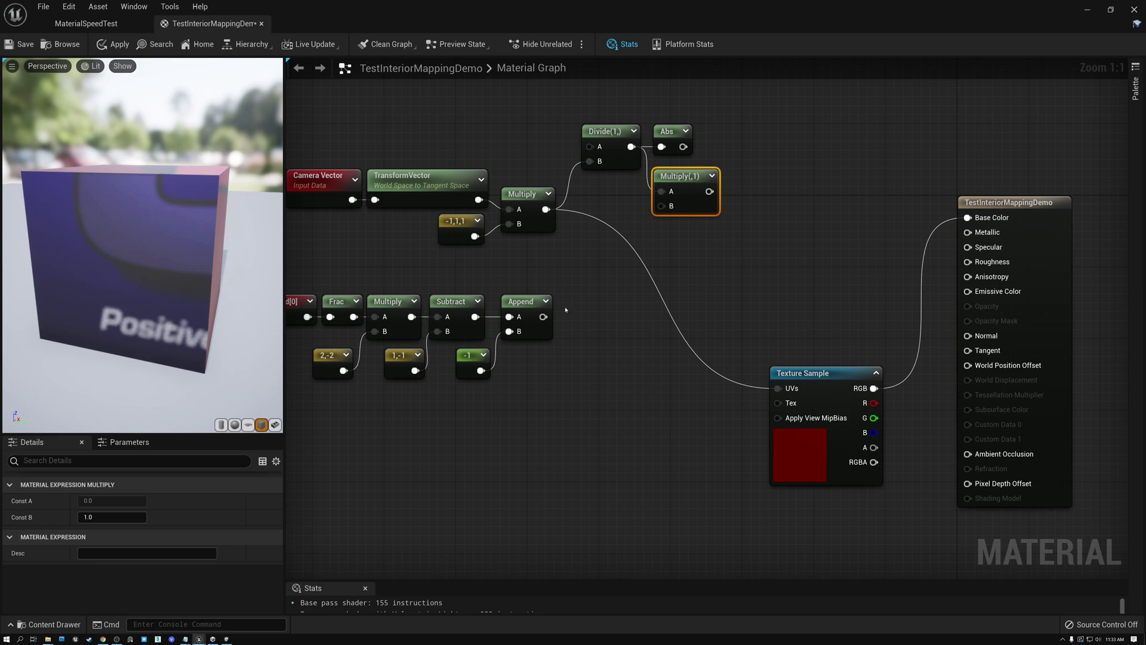
# Connect the Append output to the B input of the Multiply node below Abs, and nudge the Abs node slightly
pyautogui.moveTo(577, 286); pyautogui.dragTo(620, 273, button='right')
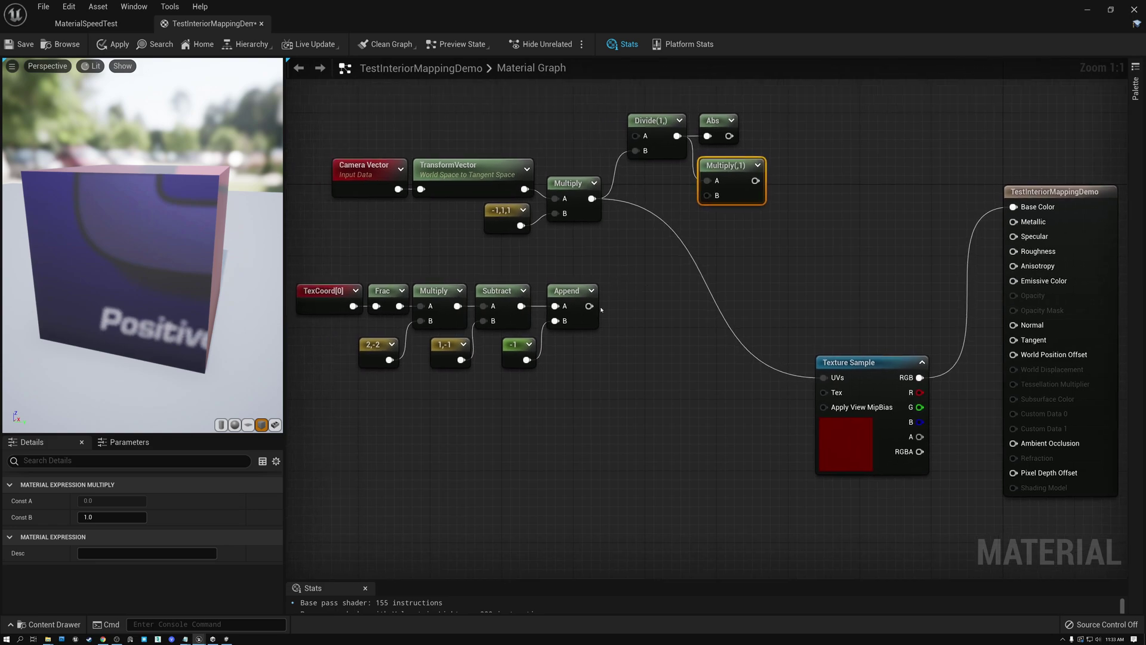
pyautogui.moveTo(589, 305); pyautogui.dragTo(707, 196)
pyautogui.moveTo(711, 120); pyautogui.dragTo(721, 111)
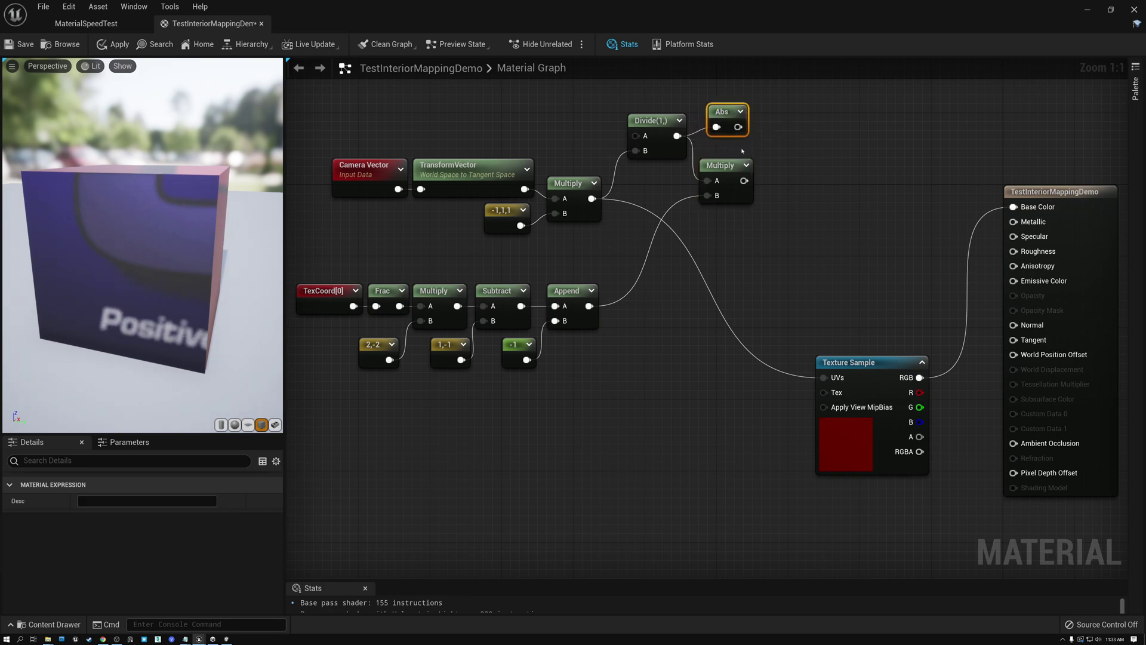
pyautogui.click(724, 167)
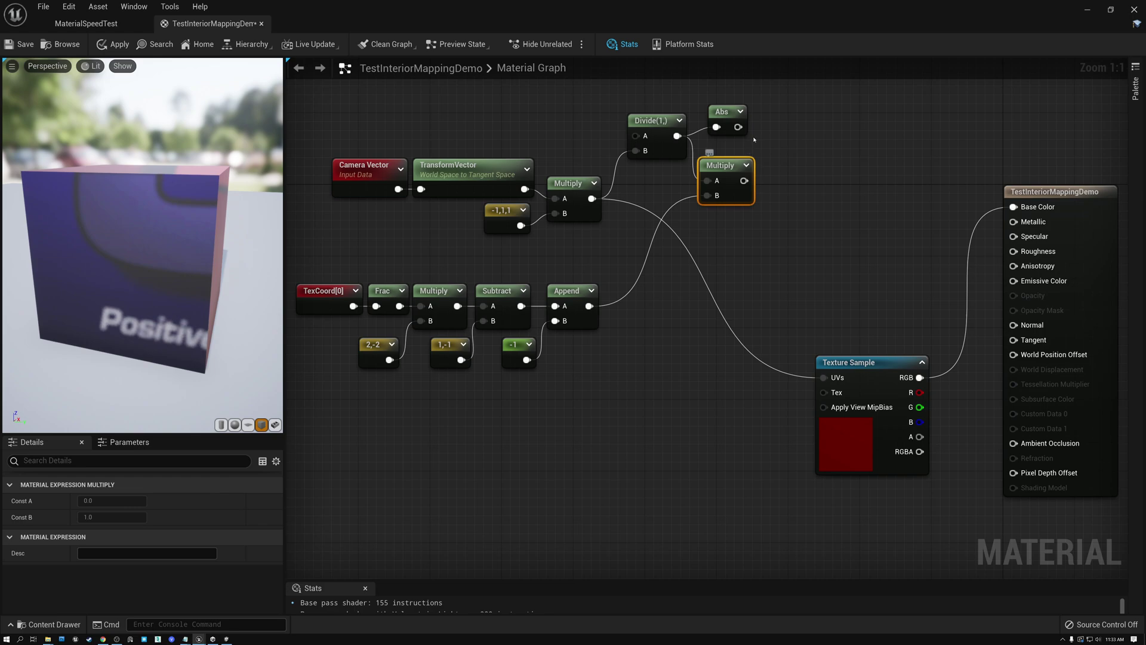
# Add a Subtract node with the Abs output in A and the lower Multiply output in B, and align the nodes feeding it
pyautogui.moveTo(738, 127); pyautogui.dragTo(792, 125)
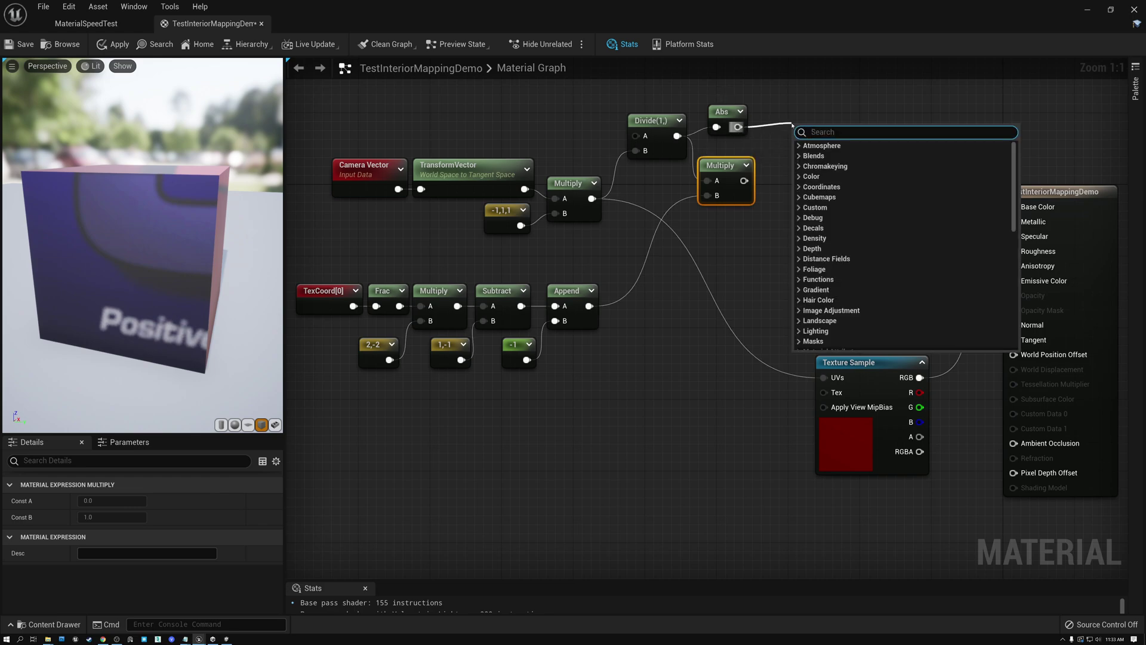
pyautogui.write('sub')
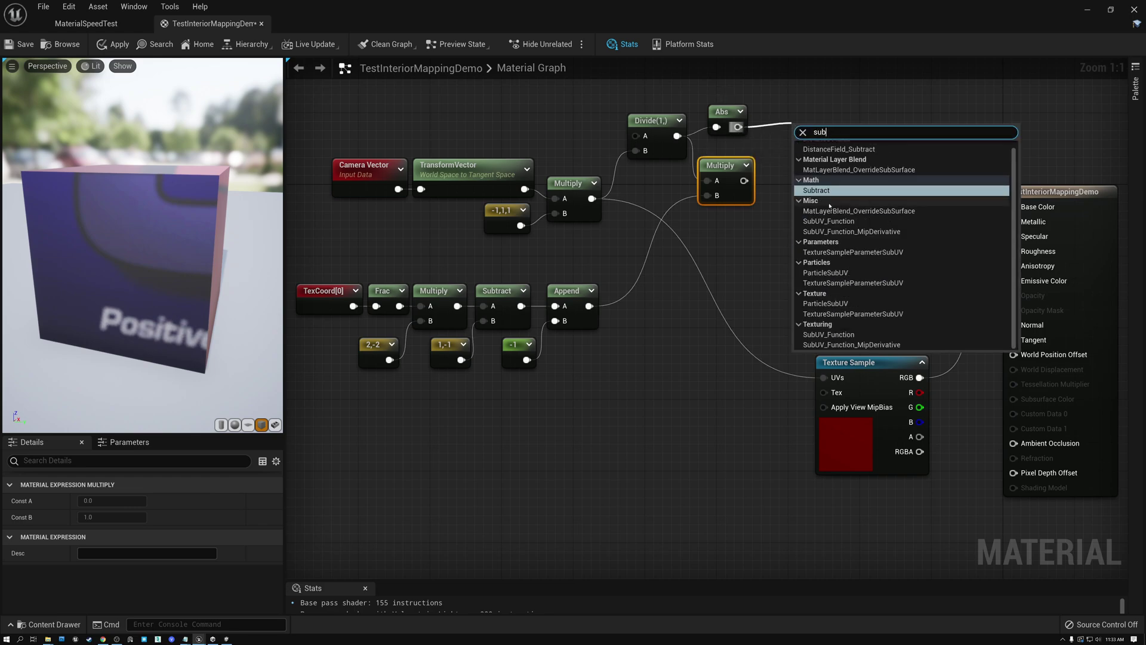
pyautogui.click(816, 191)
pyautogui.moveTo(744, 180); pyautogui.dragTo(713, 103)
pyautogui.click(724, 168)
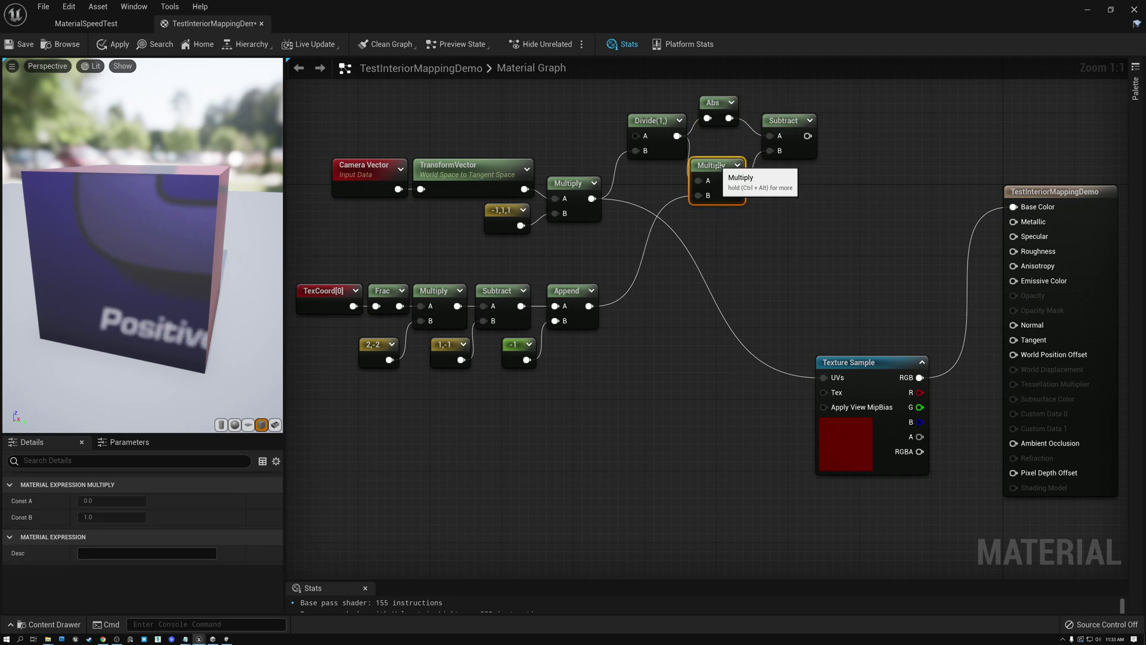
pyautogui.click(774, 123)
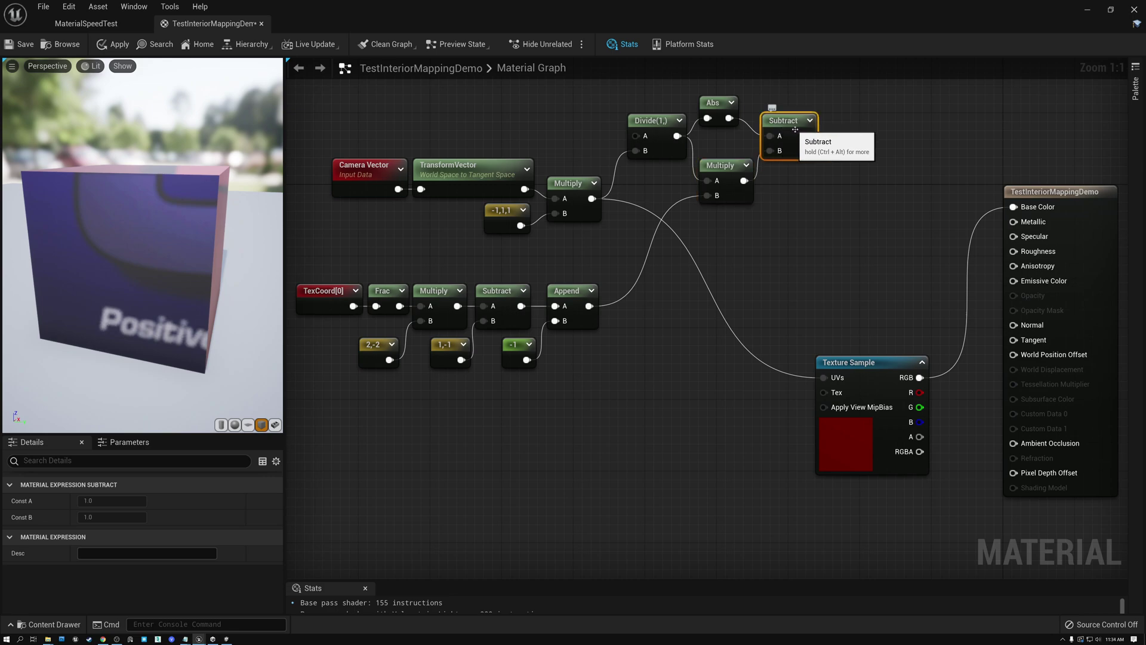
# Add a SplitComponents node fed by the new Subtract output and line it up directly beside the Subtract node
pyautogui.scroll(-1, 783, 191)
pyautogui.moveTo(778, 189); pyautogui.dragTo(725, 227, button='right')
pyautogui.click(352, 216)
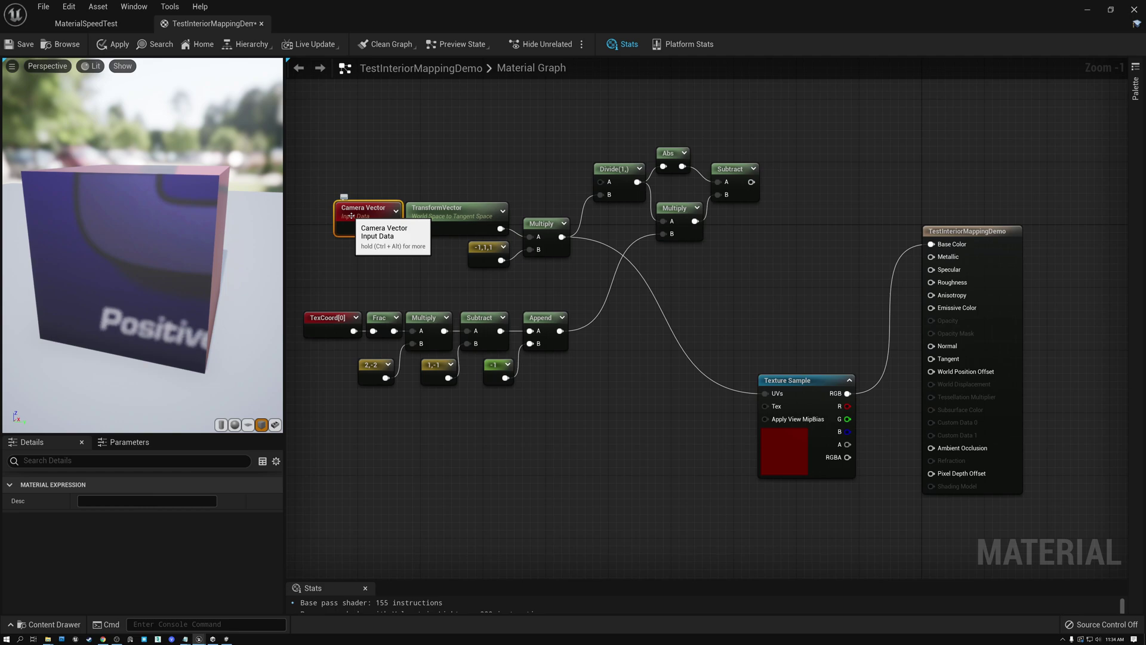
pyautogui.click(727, 170)
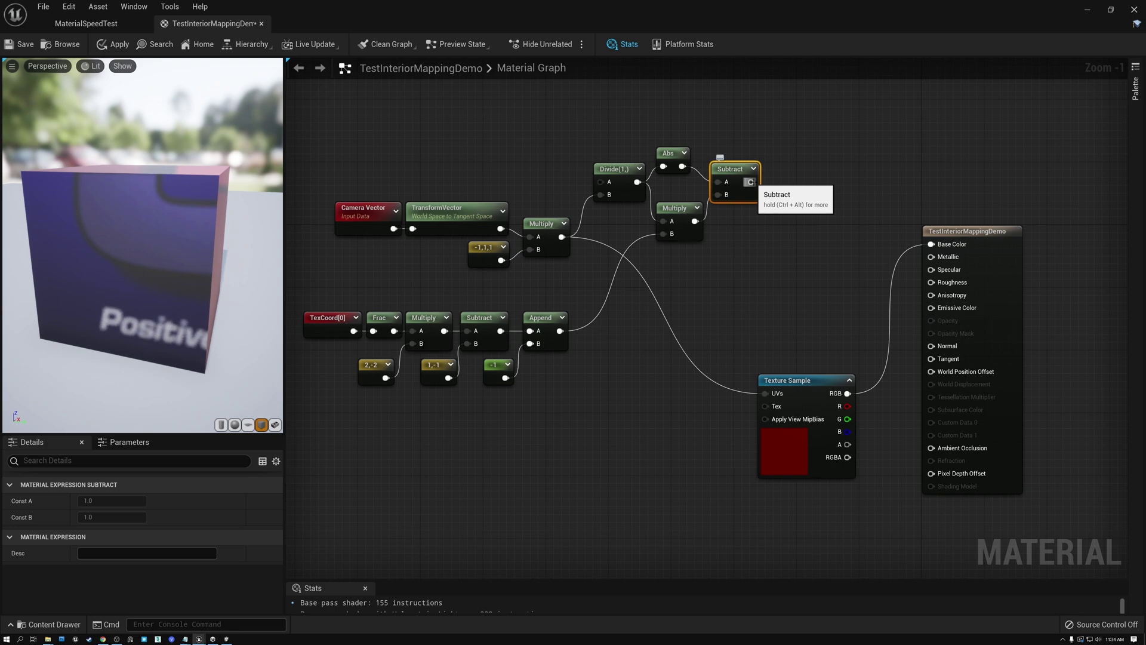
pyautogui.moveTo(750, 182); pyautogui.dragTo(775, 184)
pyautogui.write('split')
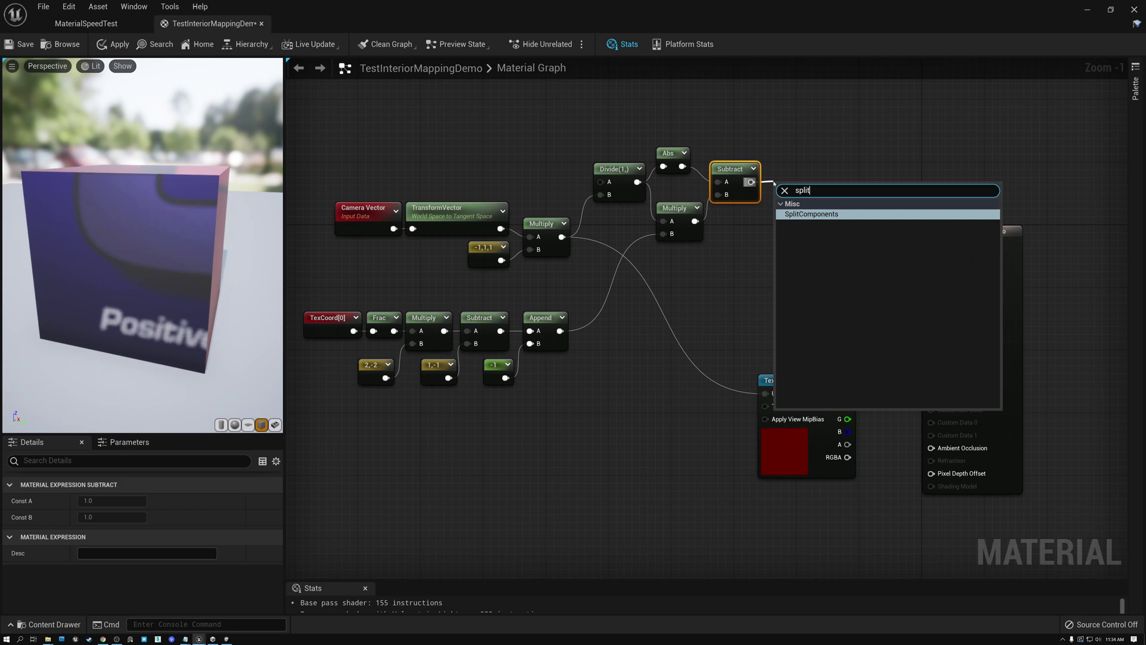
pyautogui.click(802, 214)
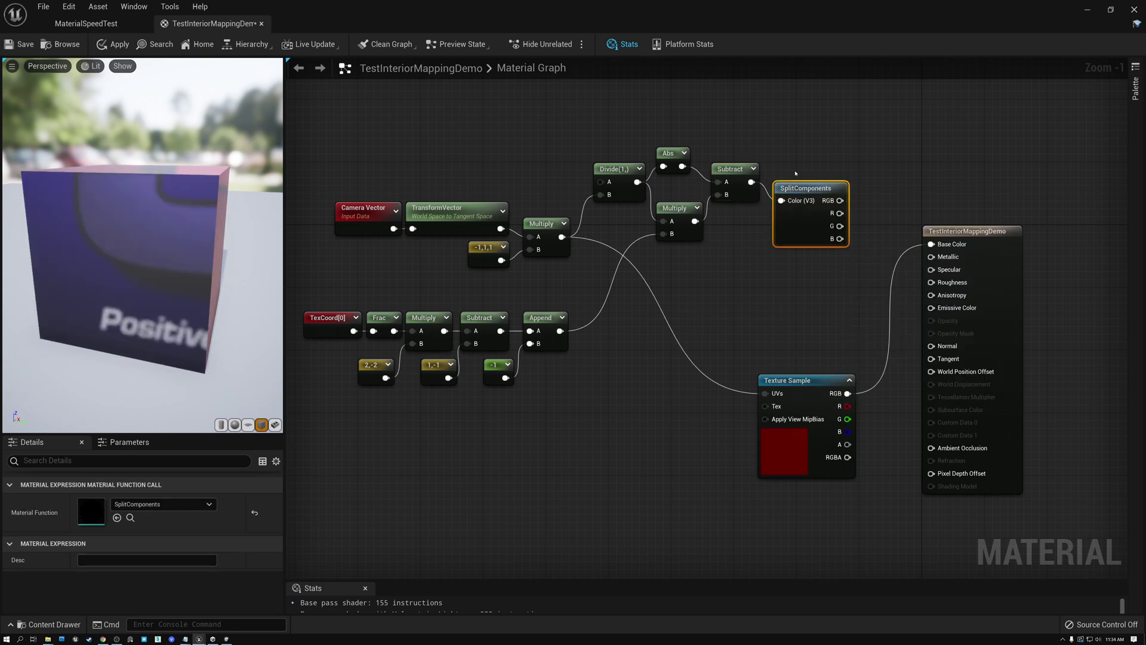
pyautogui.moveTo(789, 185); pyautogui.dragTo(781, 165)
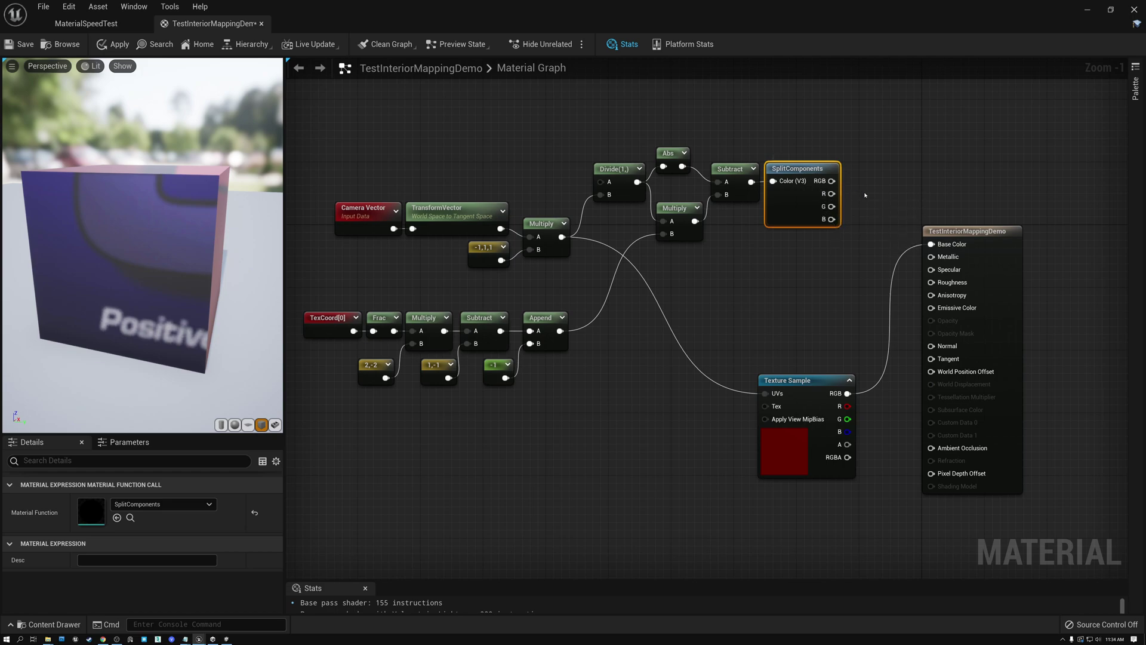
# Add a Min node beside SplitComponents, with the R output connected to A and the G output to B
pyautogui.moveTo(834, 192); pyautogui.dragTo(609, 172, button='right')
pyautogui.moveTo(544, 185); pyautogui.dragTo(597, 176)
pyautogui.write('min')
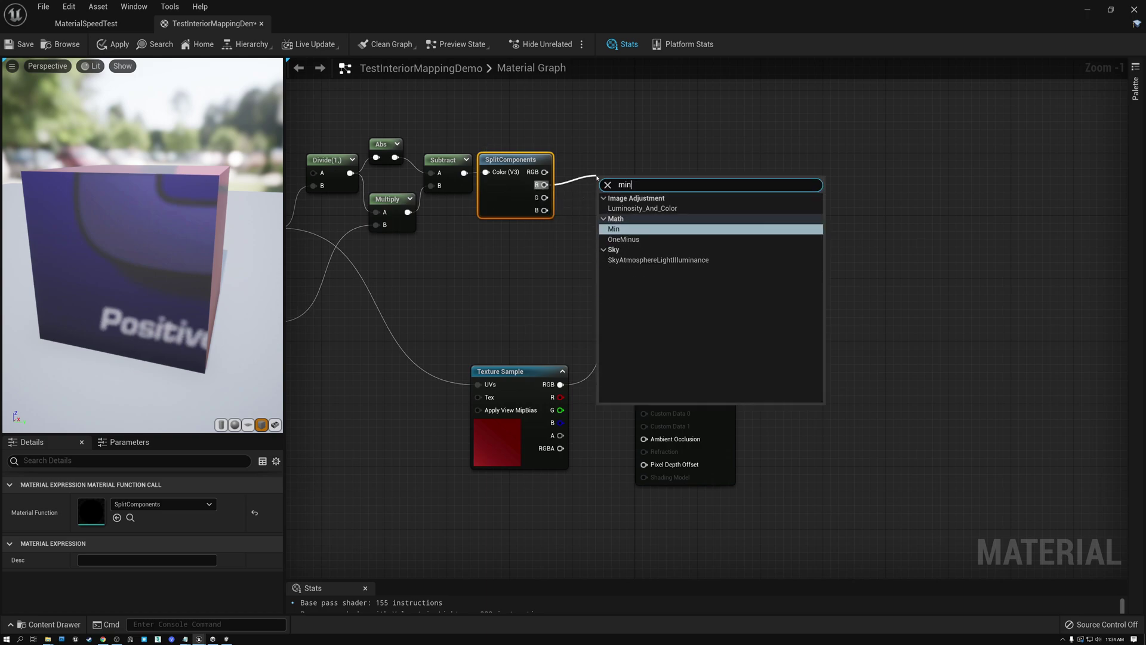
pyautogui.click(616, 230)
pyautogui.moveTo(615, 182); pyautogui.dragTo(591, 160)
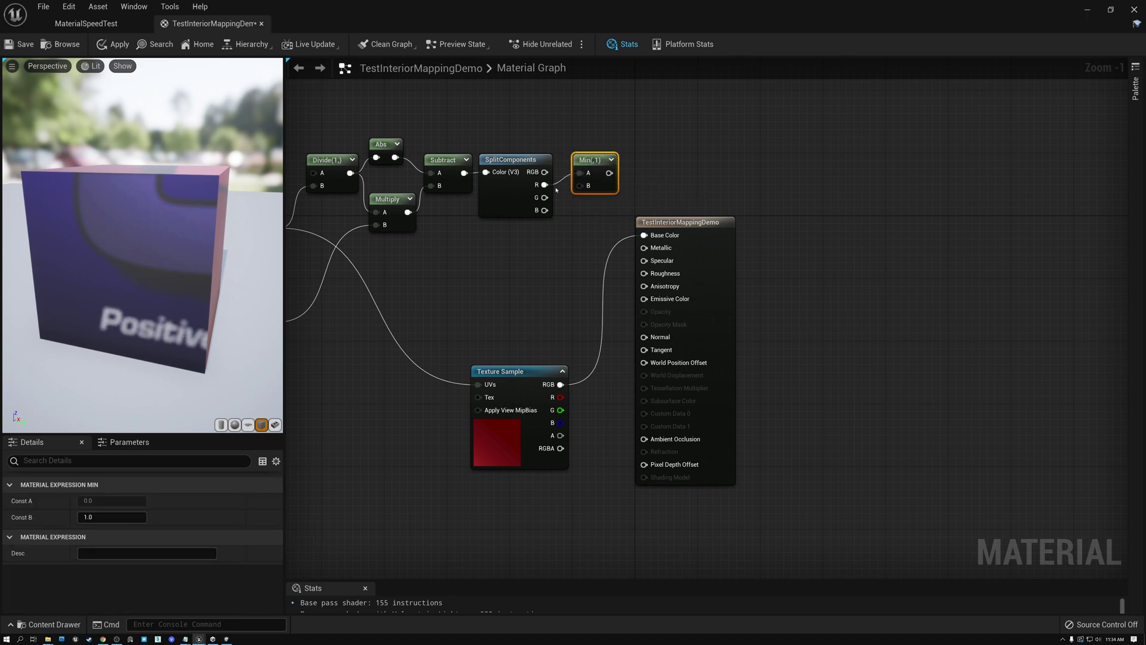
pyautogui.moveTo(544, 198); pyautogui.dragTo(589, 186)
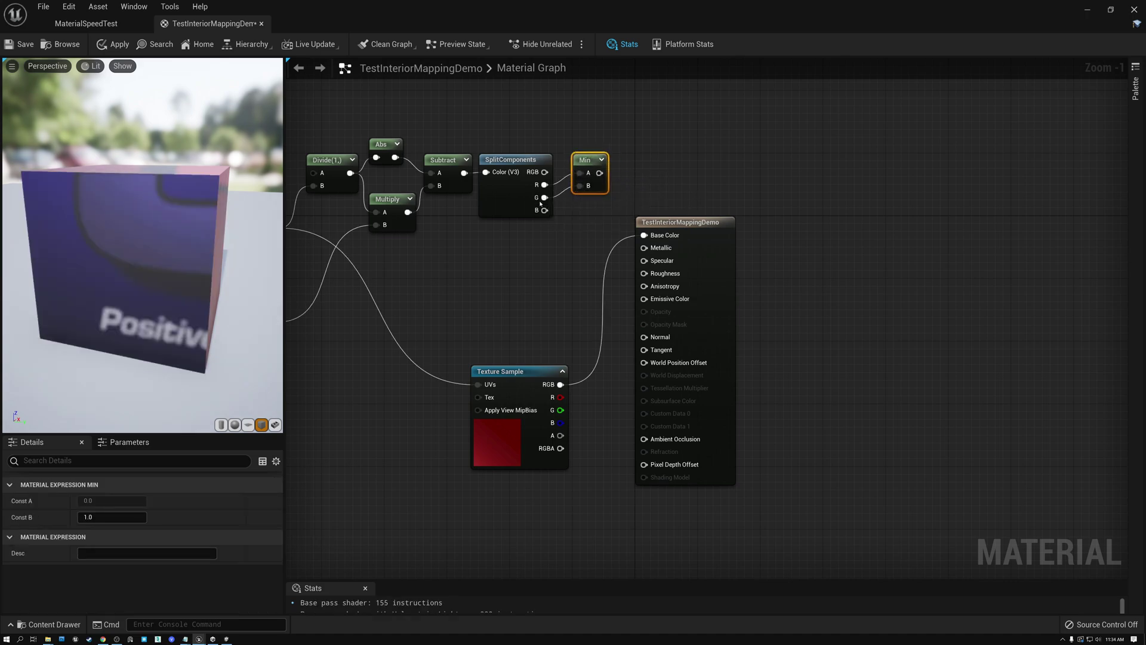
# Add a second Min node taking the first Min output in A and the SplitComponents B output in B, and tighten the spacing
pyautogui.moveTo(604, 175)
pyautogui.mouseDown()
pyautogui.moveTo(596, 182)
pyautogui.moveTo(624, 190)
pyautogui.moveTo(615, 186)
pyautogui.mouseUp()
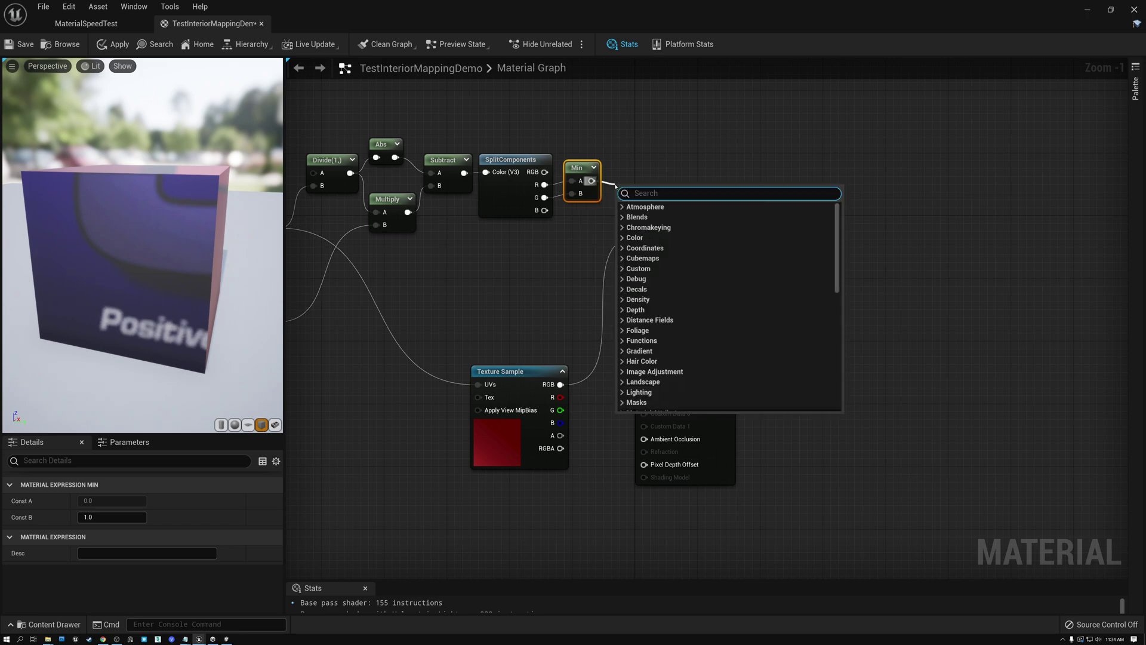
pyautogui.write('mu')
pyautogui.press('BackSpace')
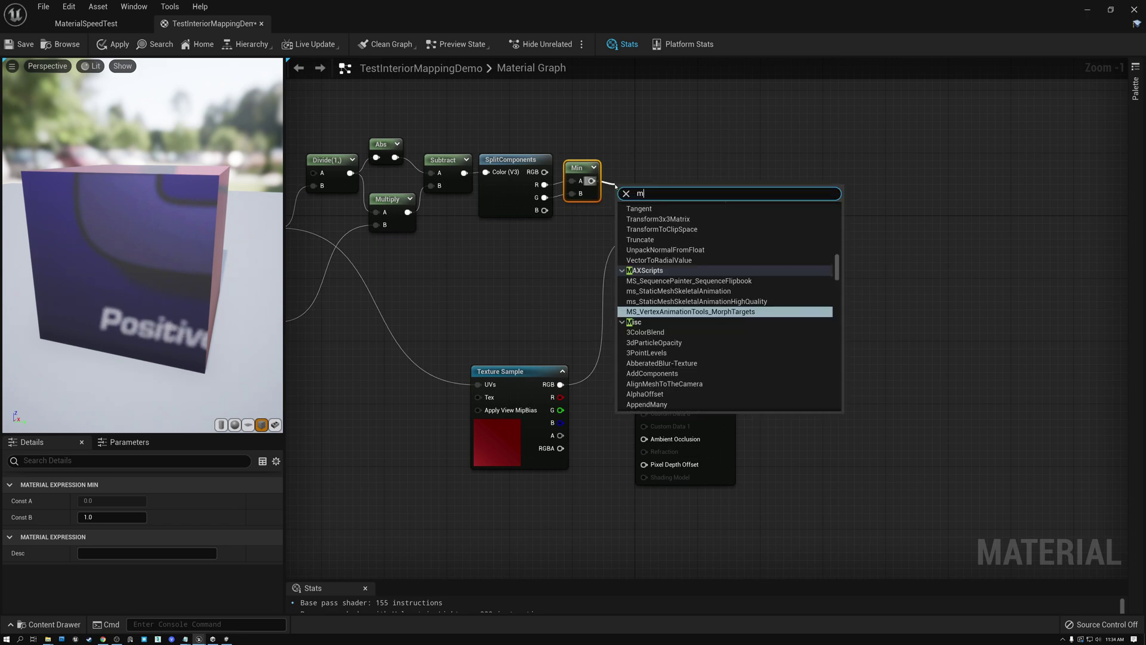
pyautogui.write('in')
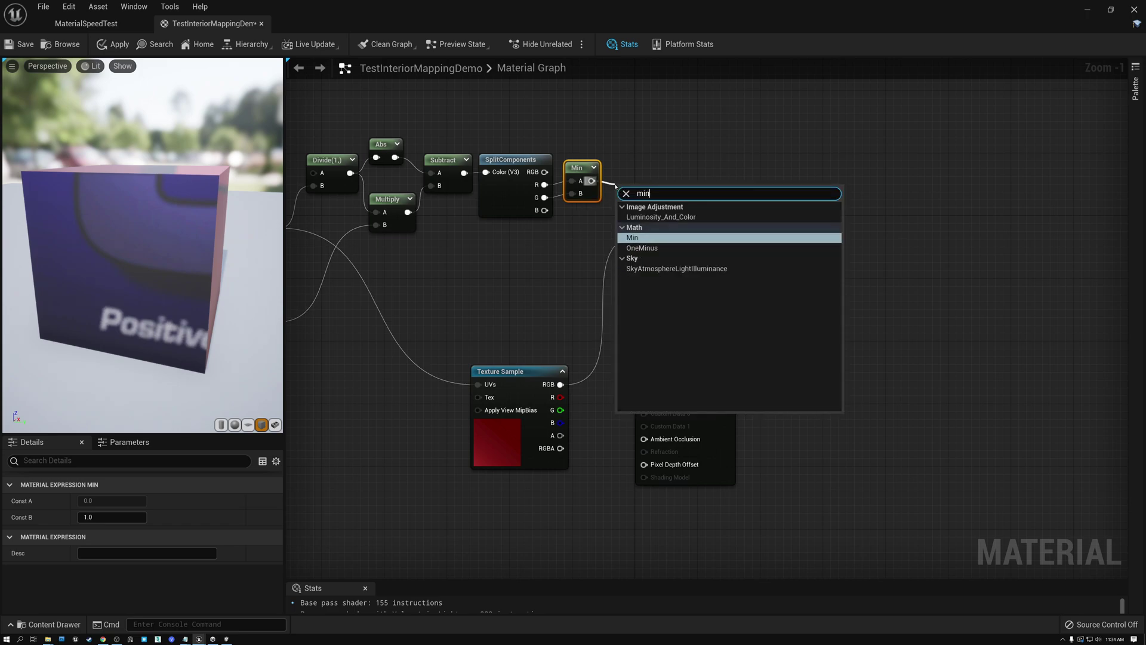
pyautogui.click(634, 238)
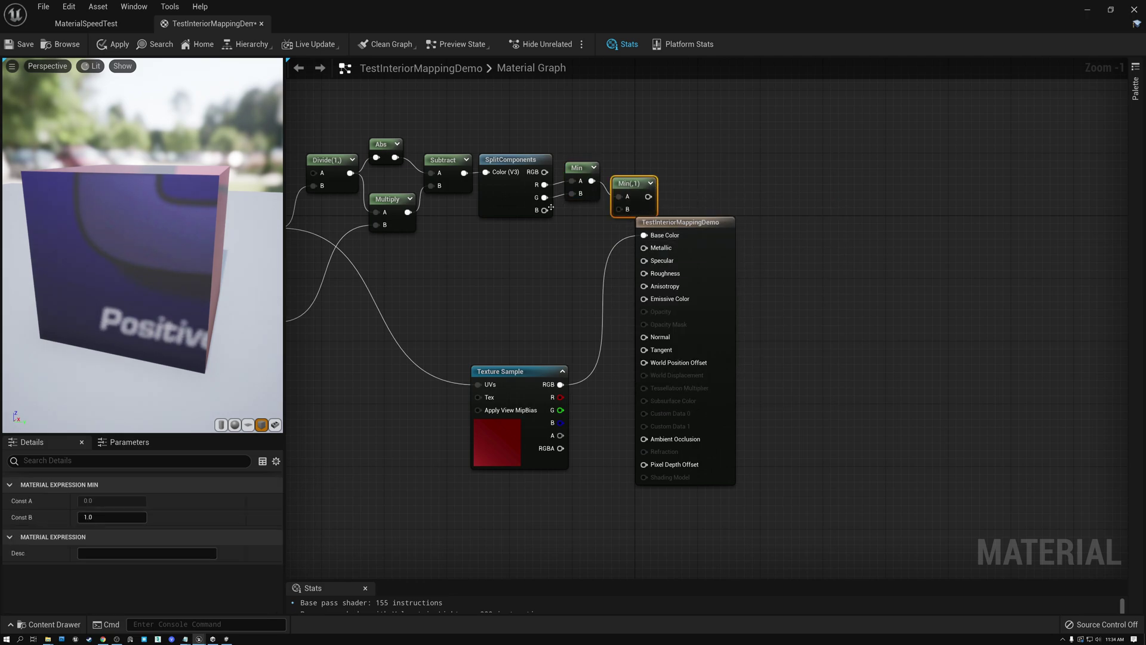
pyautogui.moveTo(544, 210); pyautogui.dragTo(619, 211)
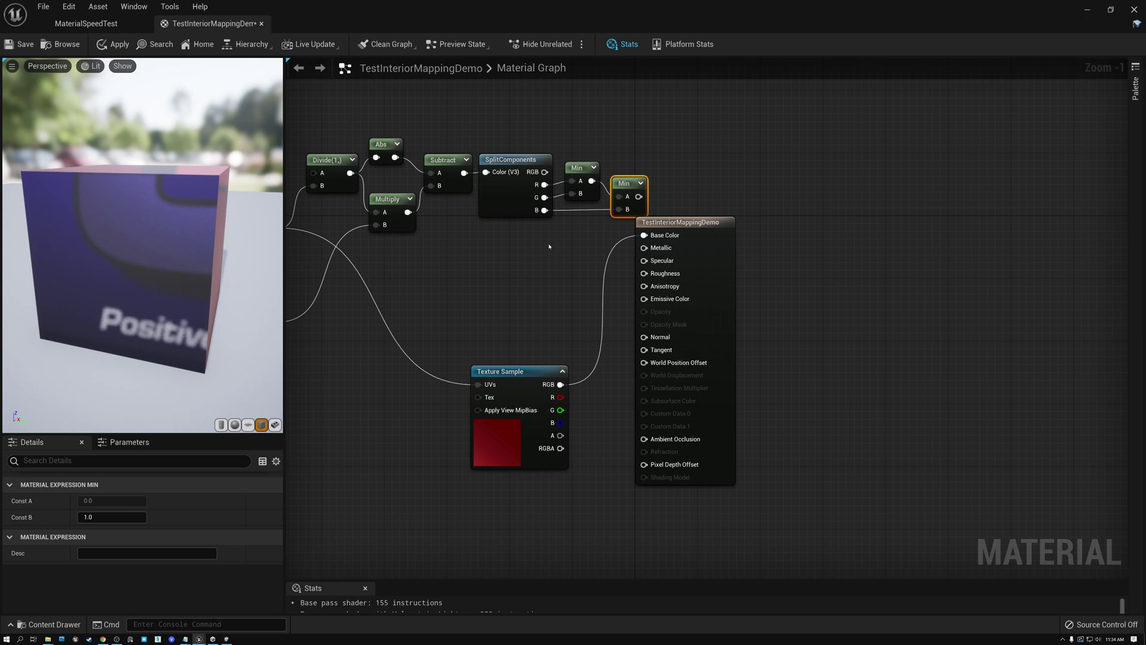
pyautogui.moveTo(580, 169); pyautogui.dragTo(616, 188)
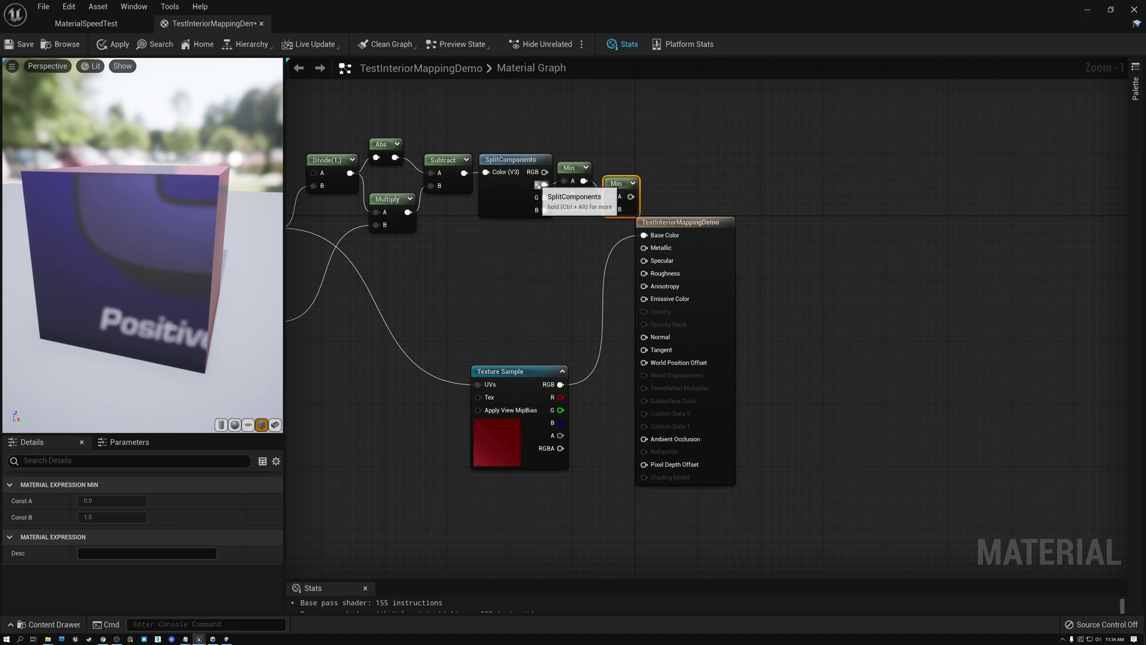
# Move the Divide-to-Min nodes closer to the camera-vector Multiply and shift both node chains left, clear of the material output node
pyautogui.moveTo(486, 267); pyautogui.dragTo(714, 264, button='right')
pyautogui.moveTo(576, 111); pyautogui.dragTo(830, 183)
pyautogui.scroll(-2, 642, 233)
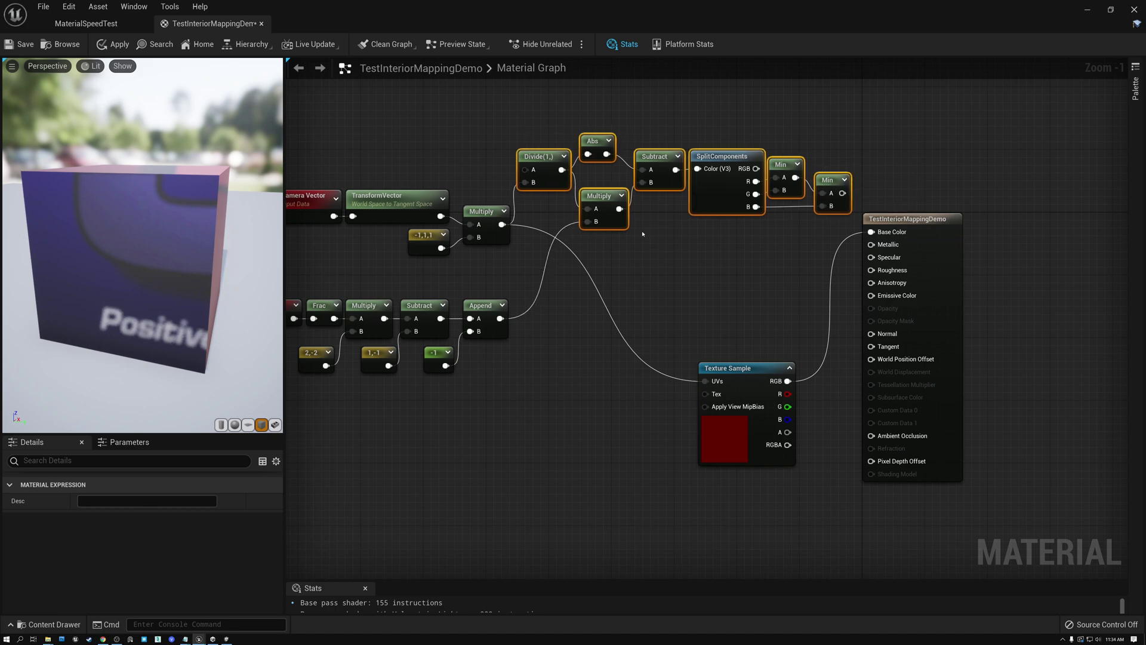
pyautogui.moveTo(388, 134); pyautogui.dragTo(844, 357)
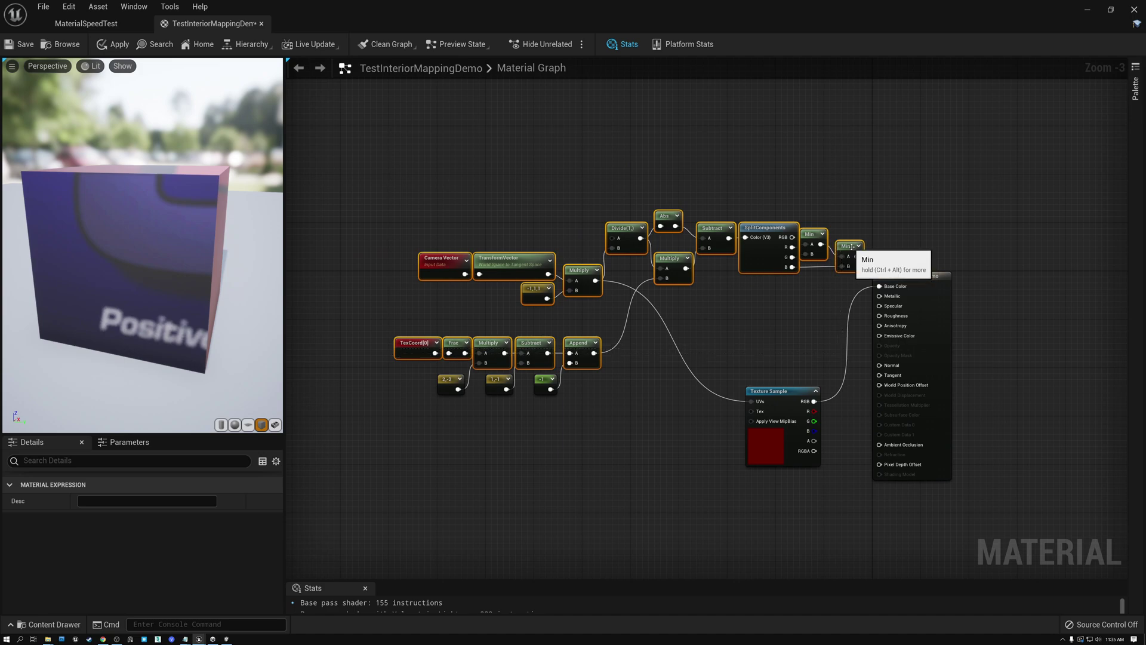
pyautogui.moveTo(852, 247); pyautogui.dragTo(753, 256)
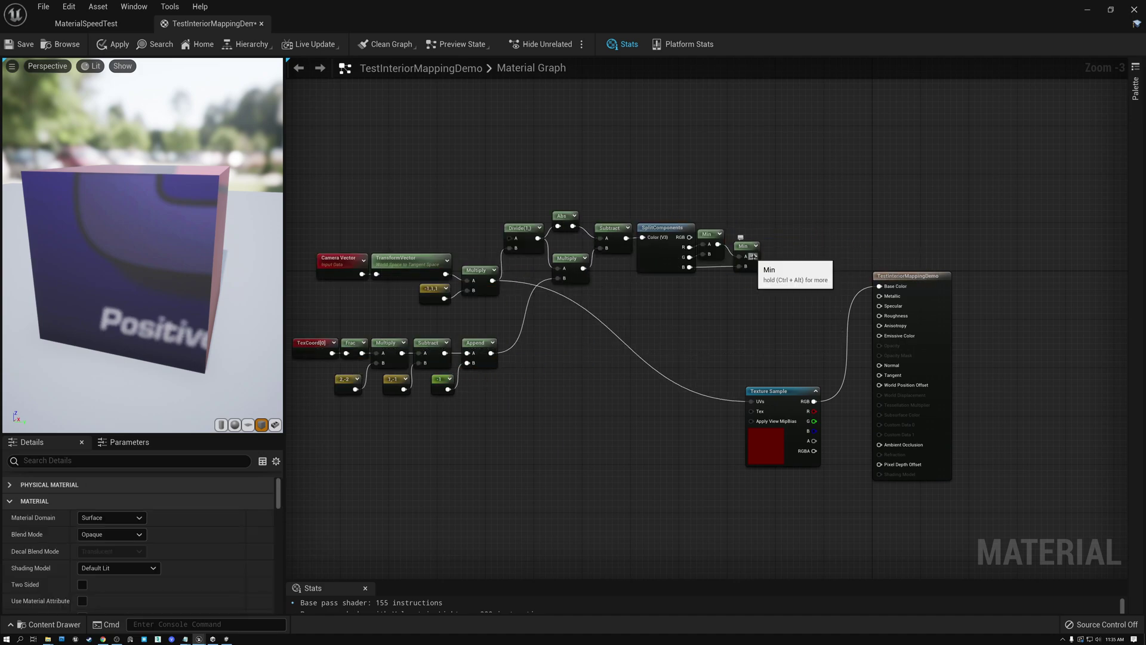
# Add a Multiply node after the last Min, with the Min output in A and the camera-vector Multiply output in B
pyautogui.moveTo(754, 257); pyautogui.dragTo(770, 313)
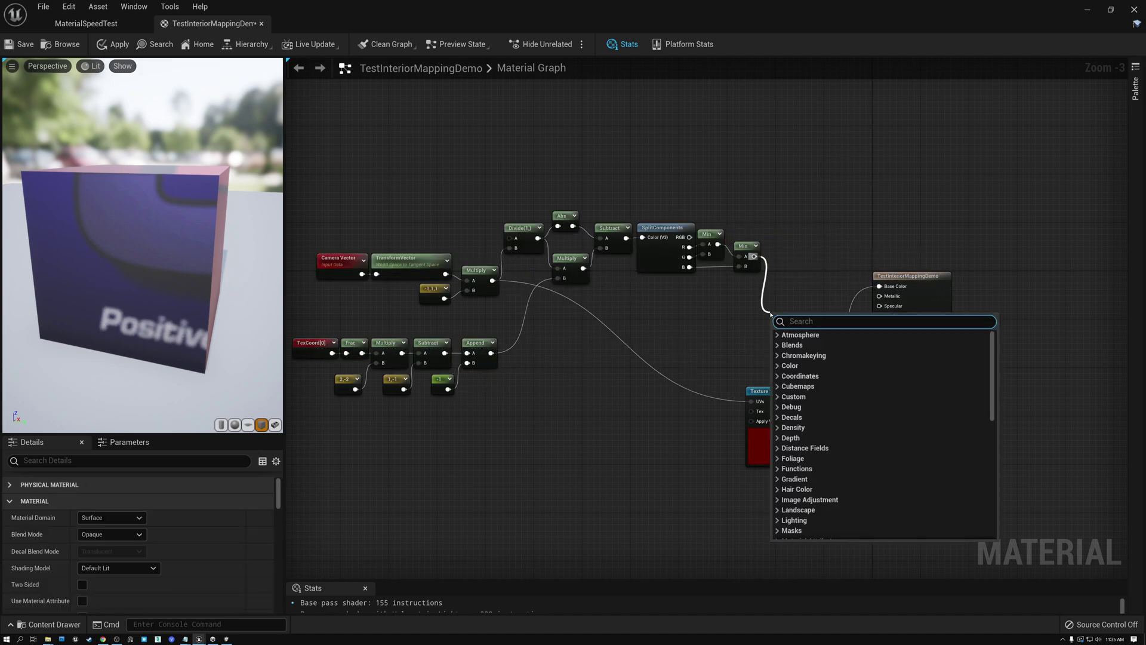
pyautogui.write('mul')
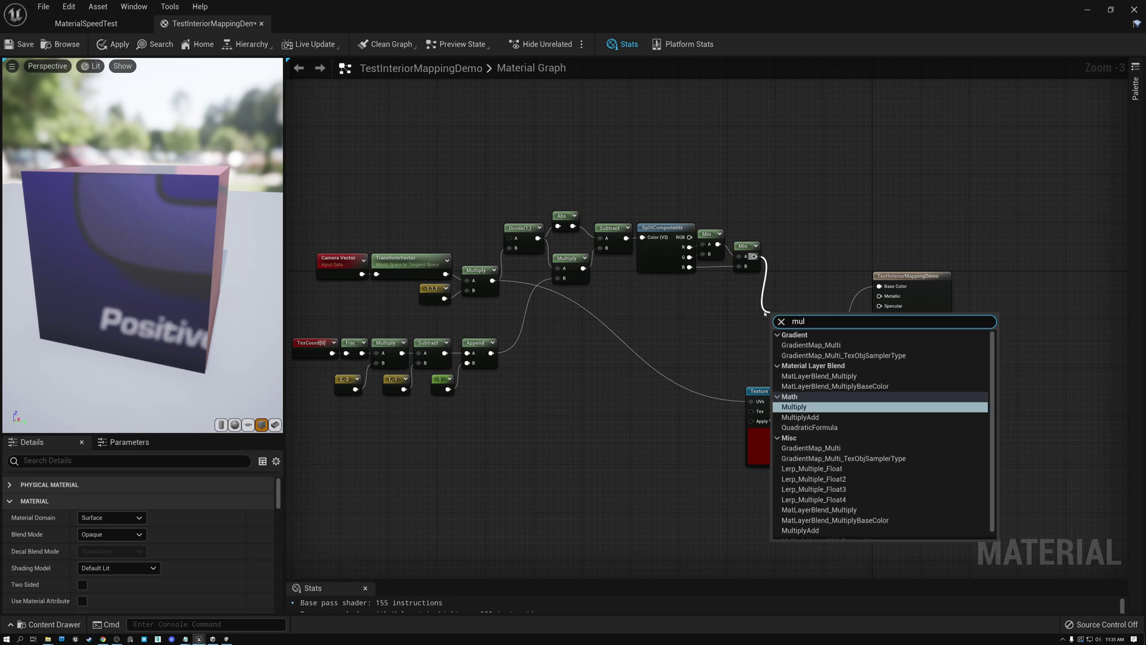
pyautogui.click(794, 407)
pyautogui.moveTo(493, 280); pyautogui.dragTo(781, 264)
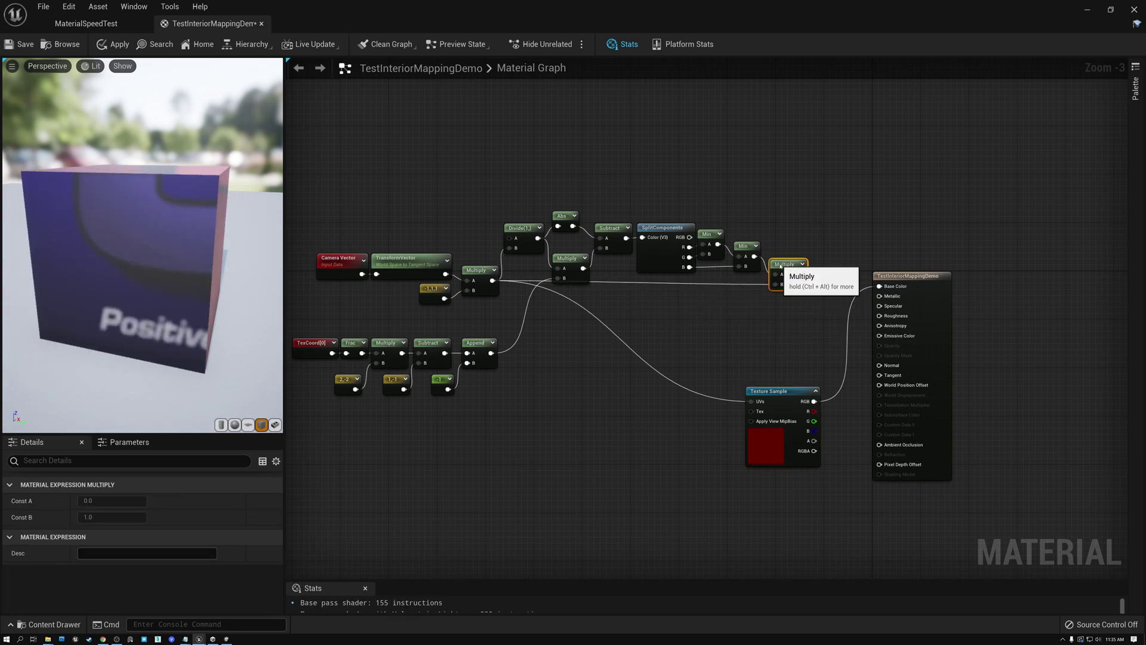
# Raise the Divide-to-Min nodes above the final Multiply's B wire and shift the whole camera-vector chain slightly left
pyautogui.moveTo(506, 184); pyautogui.dragTo(742, 227)
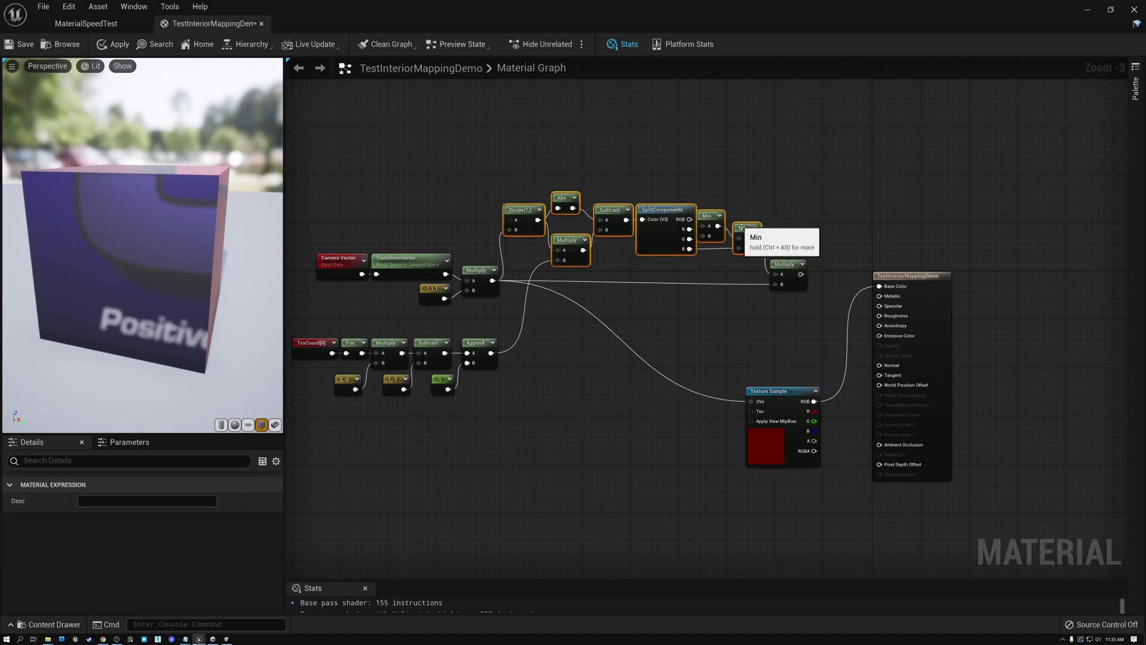
pyautogui.click(783, 260)
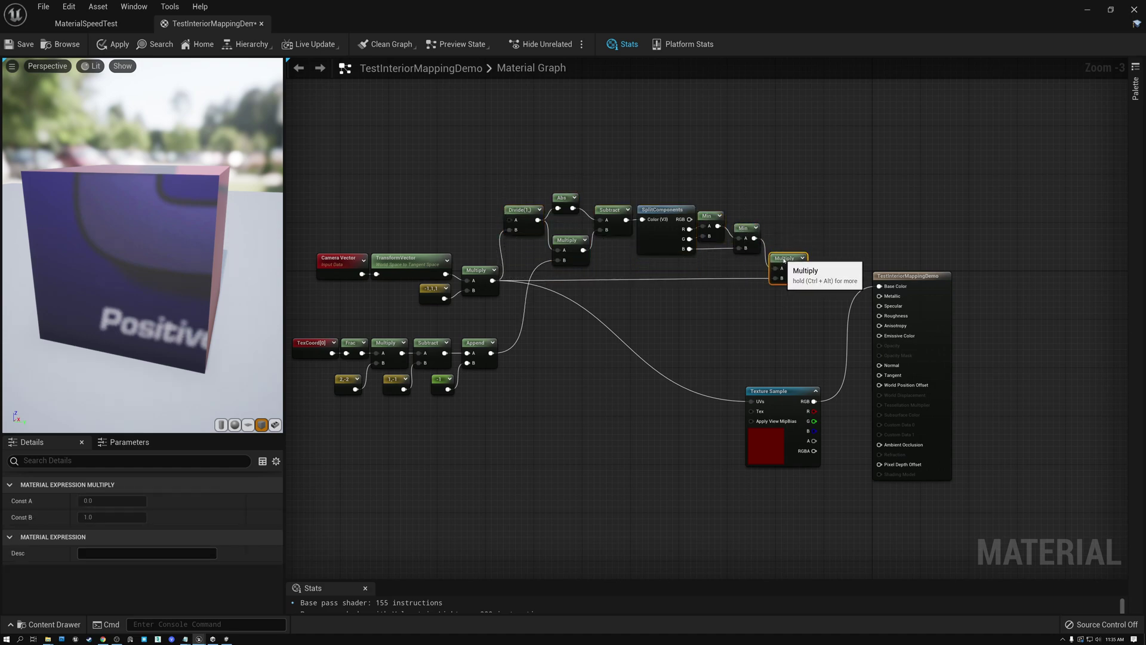
pyautogui.moveTo(512, 148); pyautogui.dragTo(742, 215)
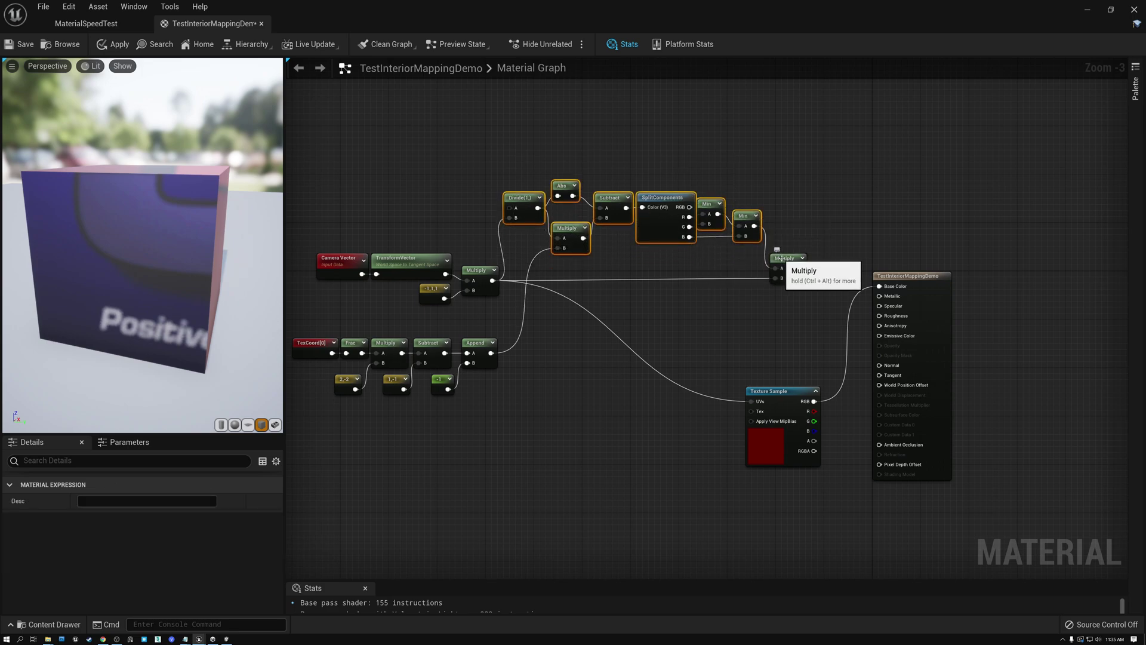
pyautogui.click(778, 260)
pyautogui.moveTo(317, 148); pyautogui.dragTo(790, 292)
# Add an Add node beside the final Multiply, with the Multiply output connected to A and the Append output to B
pyautogui.click(729, 302)
pyautogui.write('add')
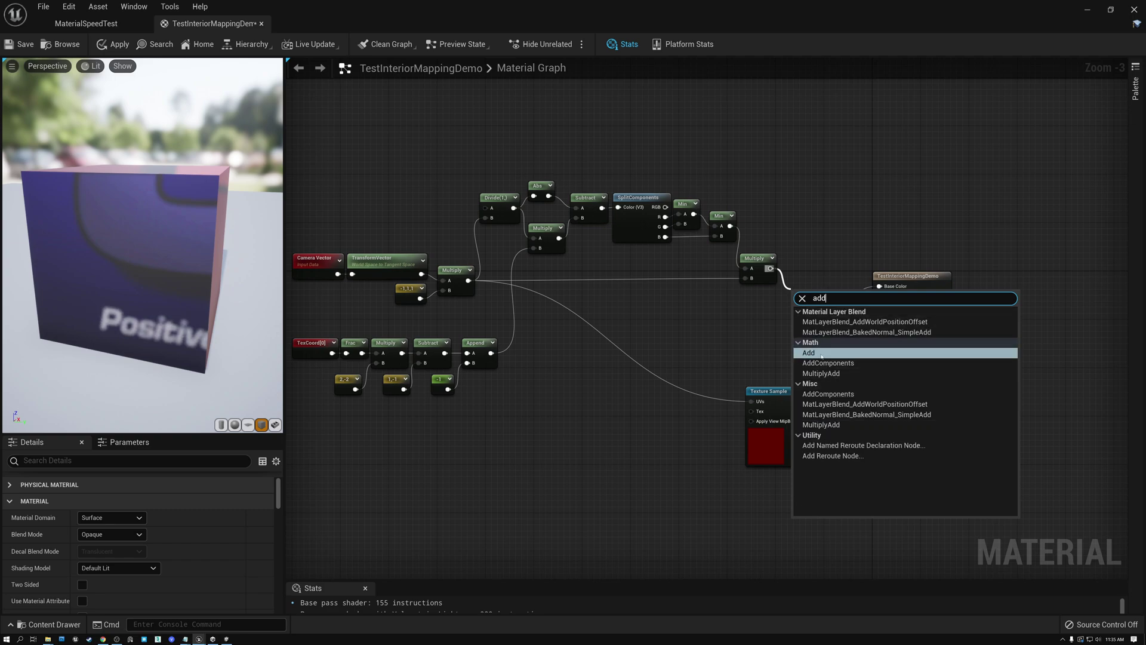
pyautogui.click(822, 354)
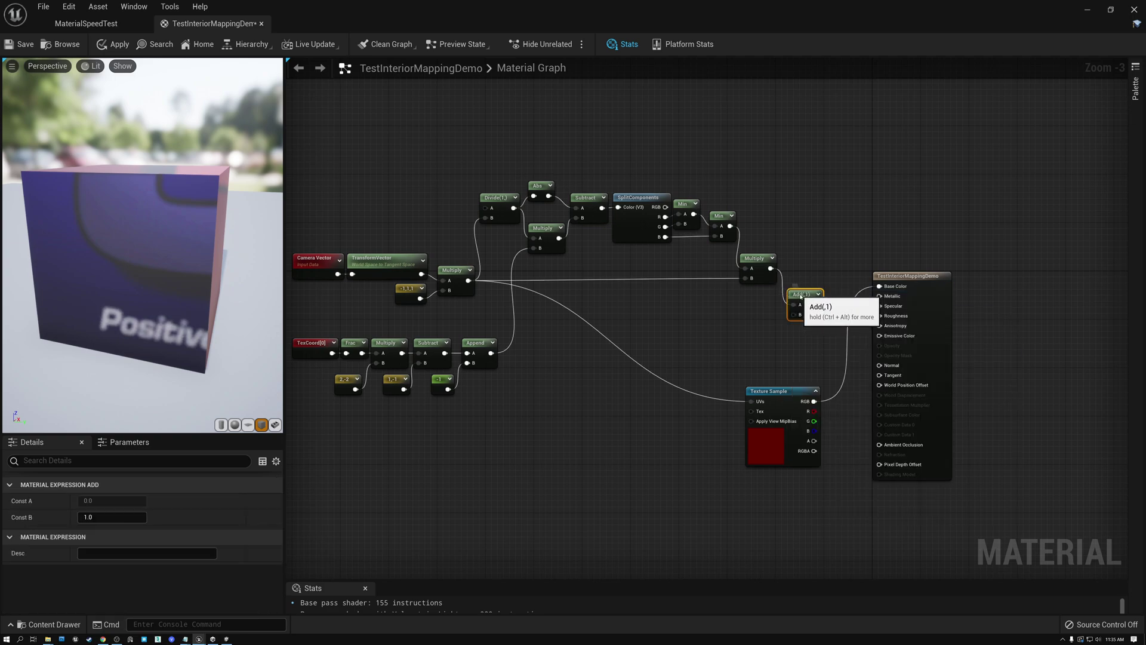
pyautogui.moveTo(800, 297); pyautogui.dragTo(800, 290)
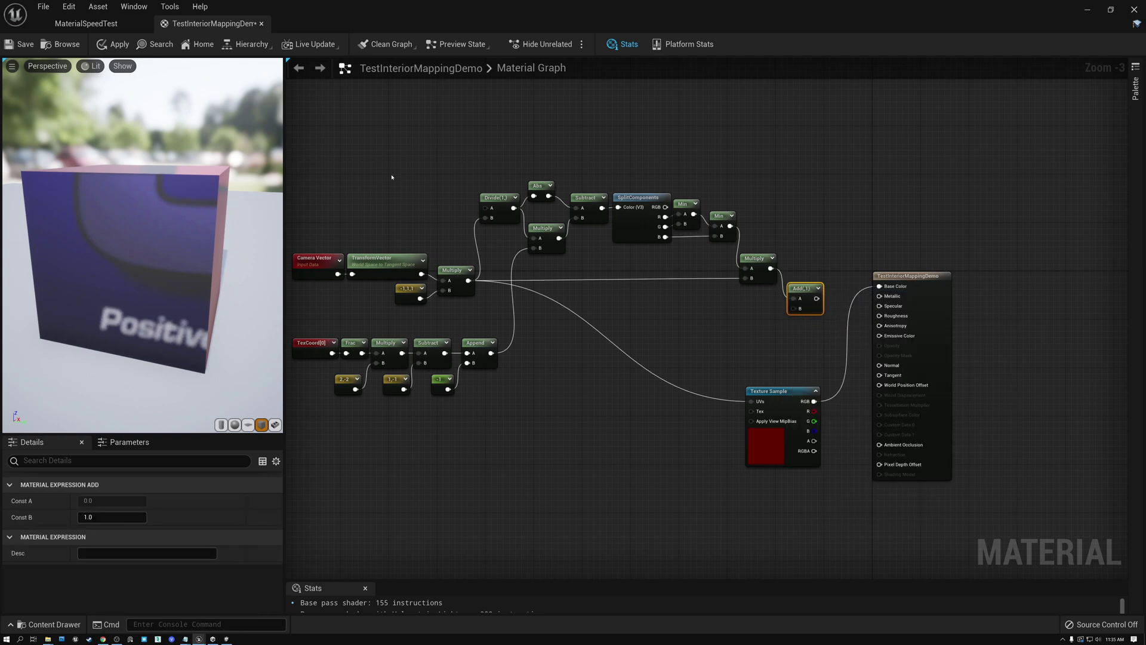
pyautogui.moveTo(325, 149); pyautogui.dragTo(777, 294)
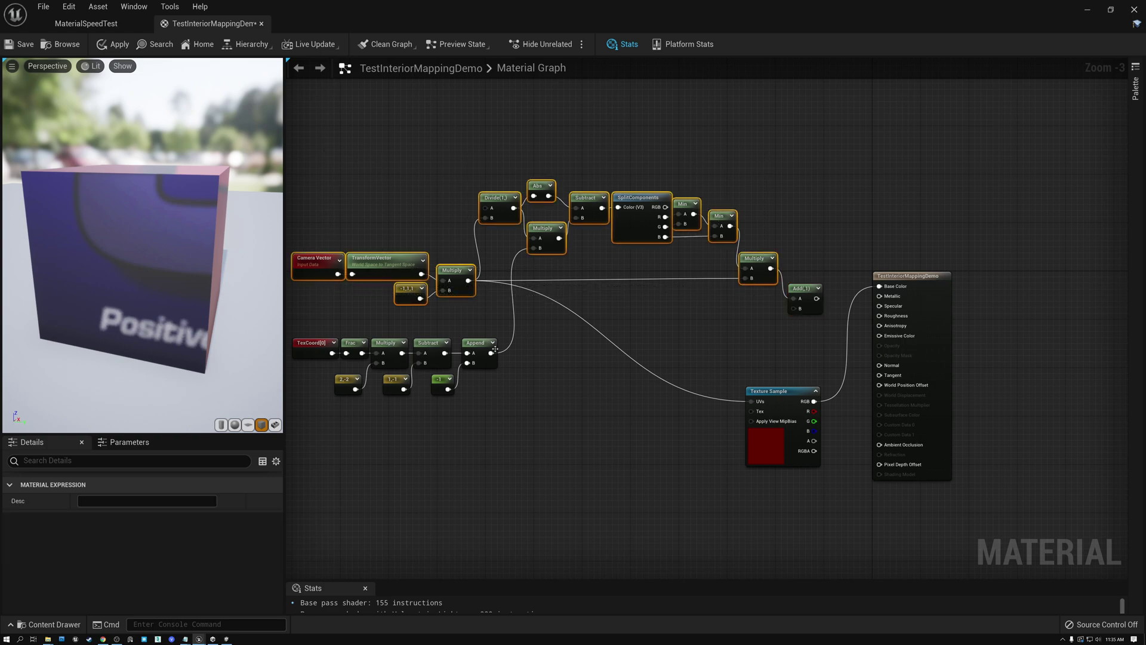
pyautogui.moveTo(491, 353); pyautogui.dragTo(795, 310)
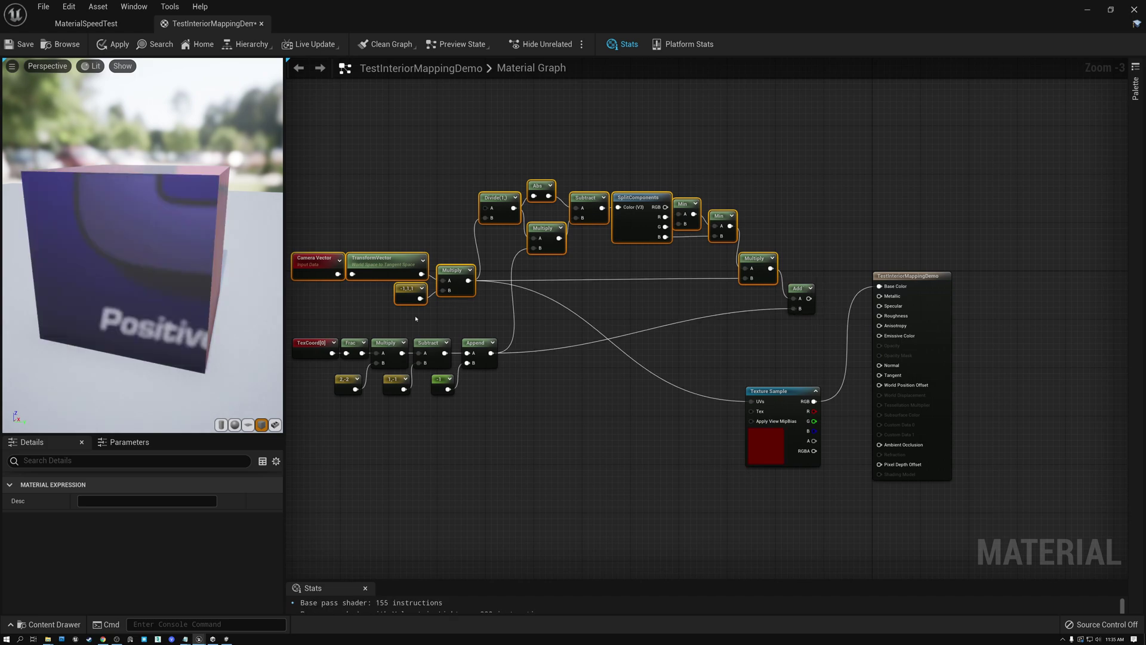
# Raise the TexCoord-to-Append chain closer to the camera-vector chain, connect the Add output to the Texture Sample's UVs, and check the cube preview
pyautogui.moveTo(317, 325); pyautogui.dragTo(474, 432)
pyautogui.moveTo(478, 343); pyautogui.dragTo(478, 318)
pyautogui.moveTo(796, 288); pyautogui.dragTo(752, 402)
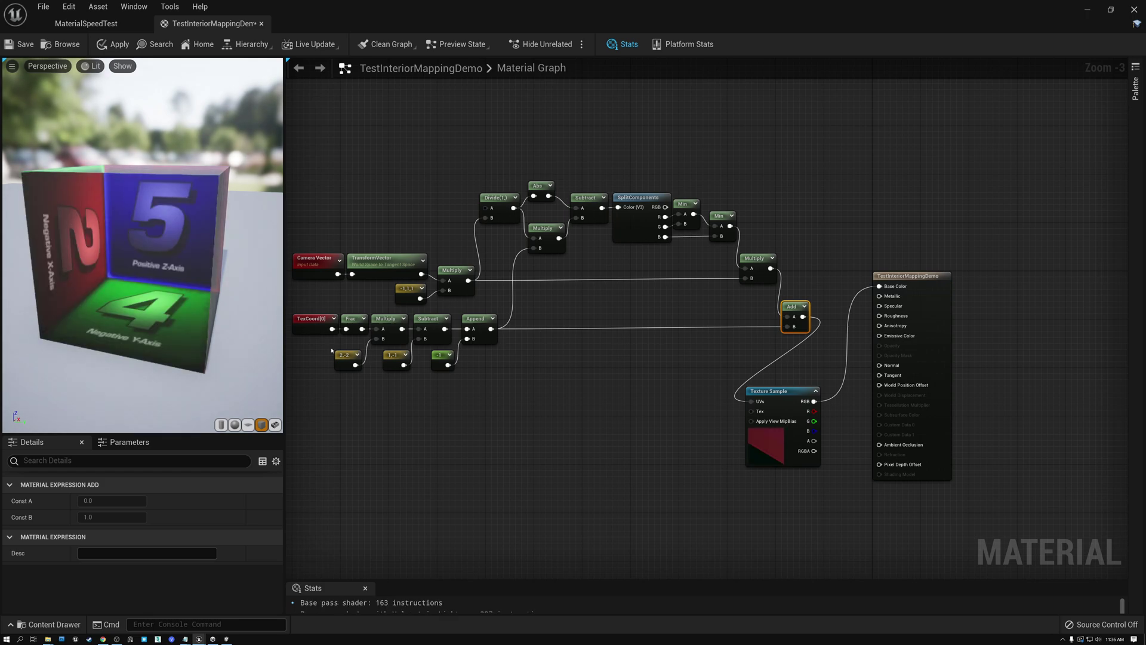
pyautogui.moveTo(132, 328); pyautogui.dragTo(203, 321)
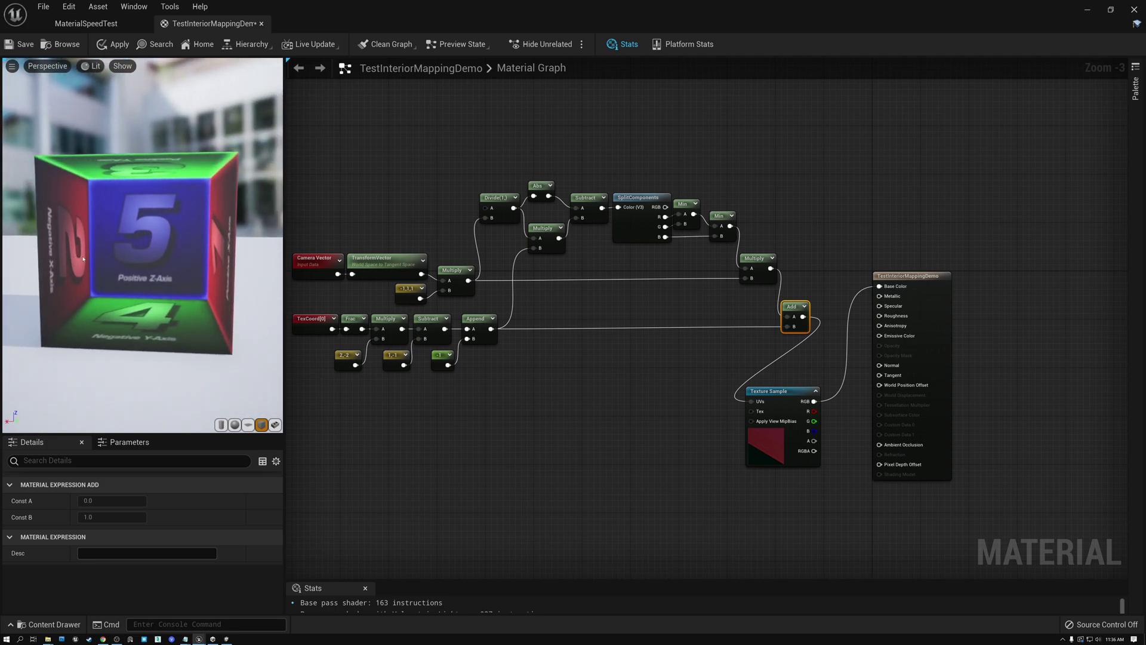
pyautogui.moveTo(101, 275); pyautogui.dragTo(72, 280)
pyautogui.moveTo(143, 239); pyautogui.dragTo(125, 270)
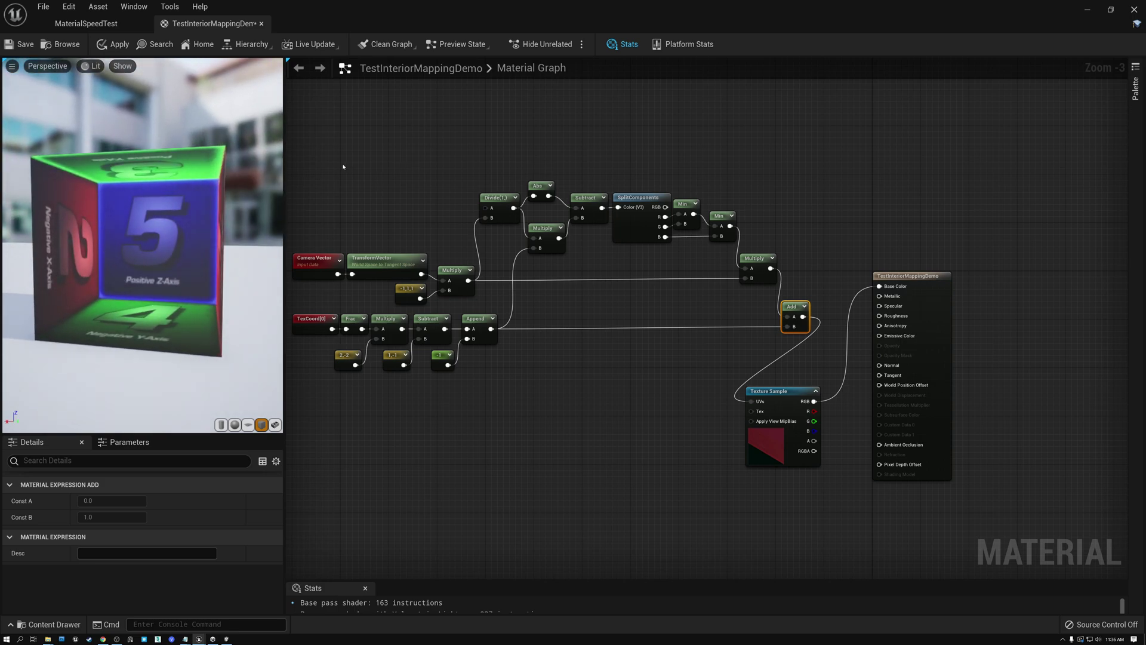
# Shift both node chains together with the Add node left to make room before the Texture Sample
pyautogui.scroll(2, 412, 191)
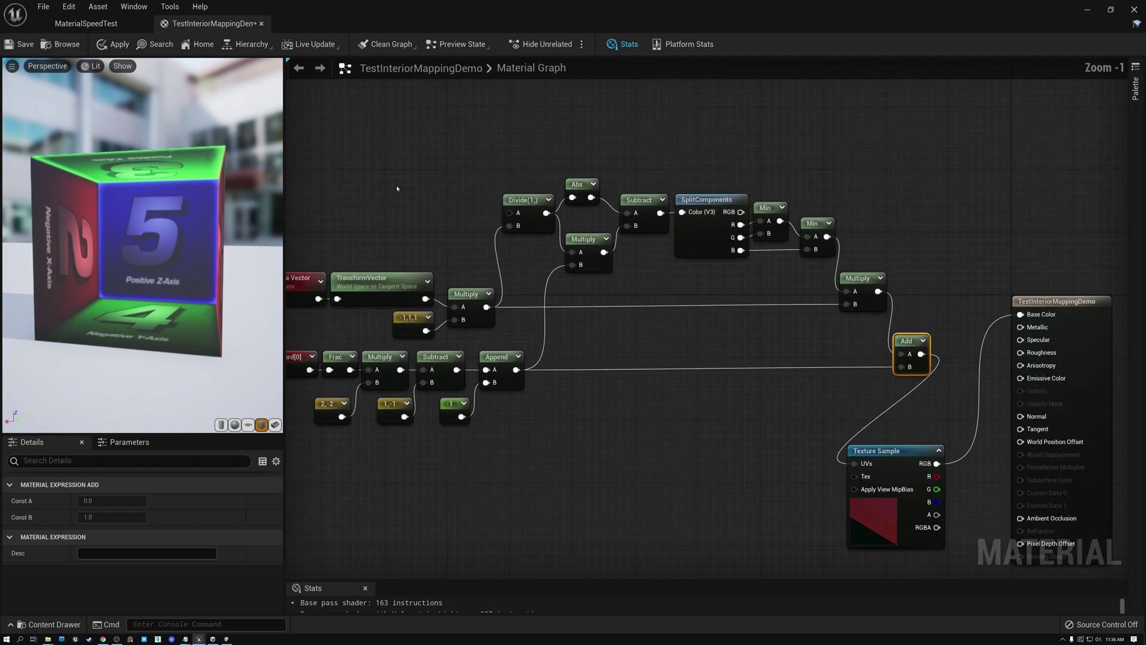
pyautogui.moveTo(308, 144); pyautogui.dragTo(903, 412)
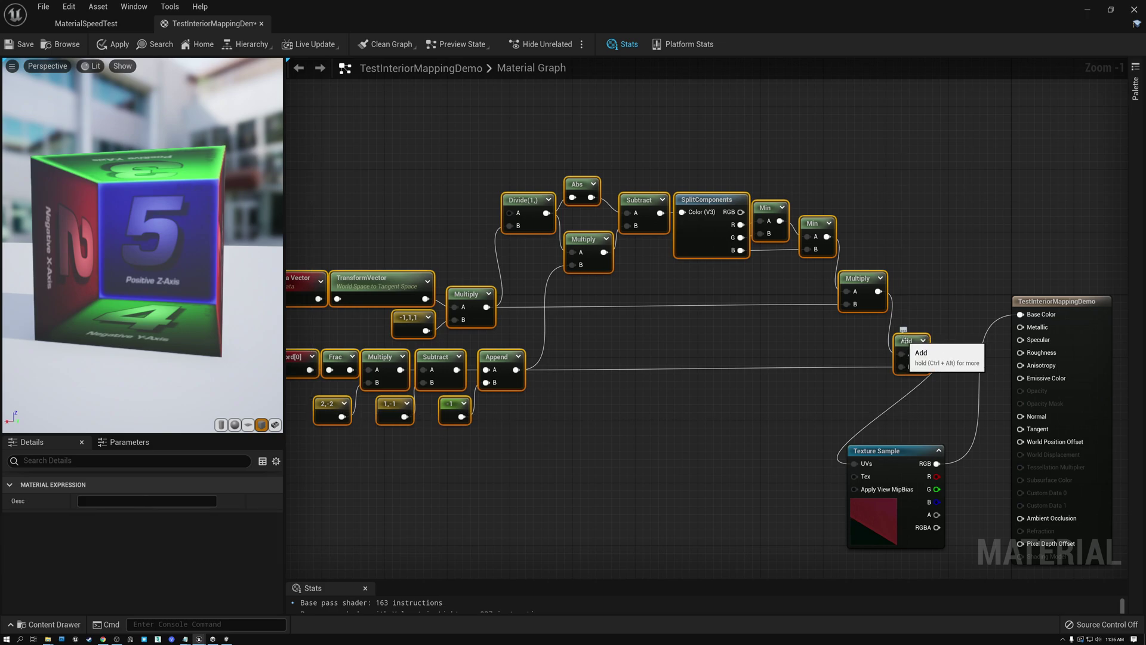
pyautogui.moveTo(908, 354); pyautogui.dragTo(759, 354)
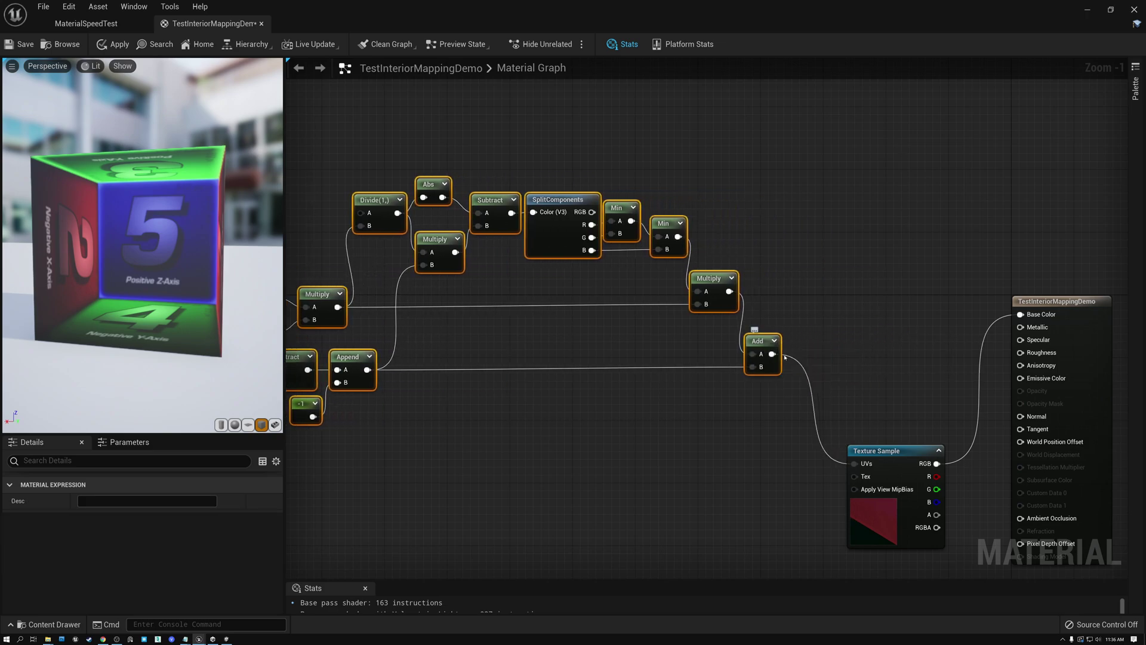
pyautogui.click(808, 333)
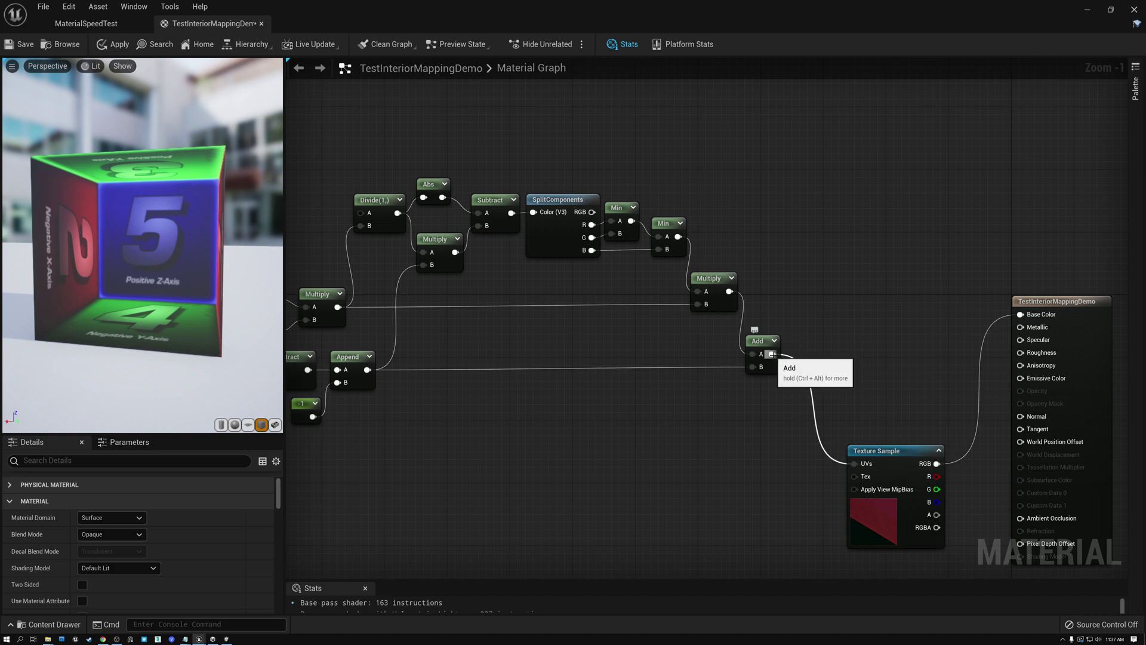
# Add a SplitComponents node beside the Add node, fed by the Add output
pyautogui.moveTo(771, 354); pyautogui.dragTo(824, 345)
pyautogui.write('split')
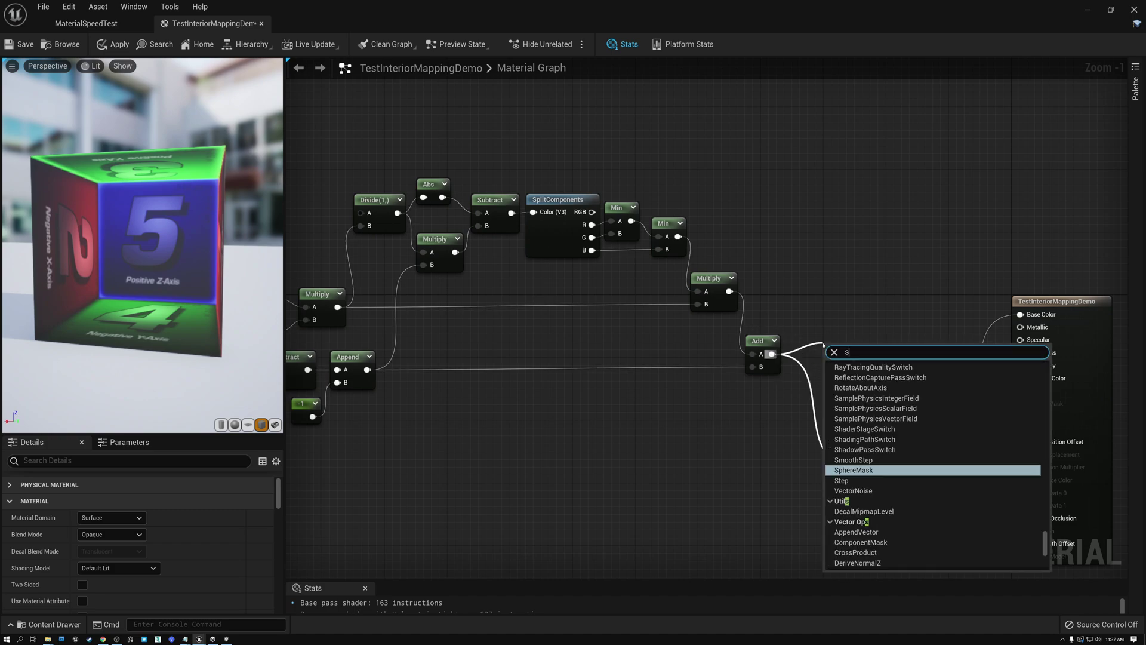
pyautogui.click(848, 376)
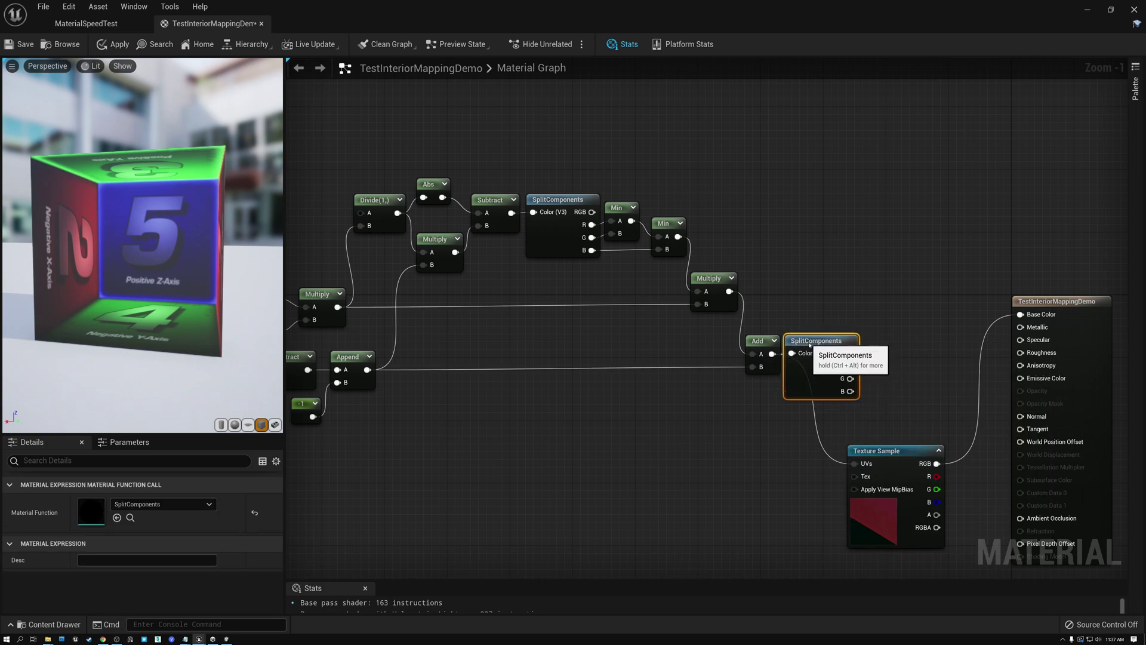
pyautogui.click(884, 348)
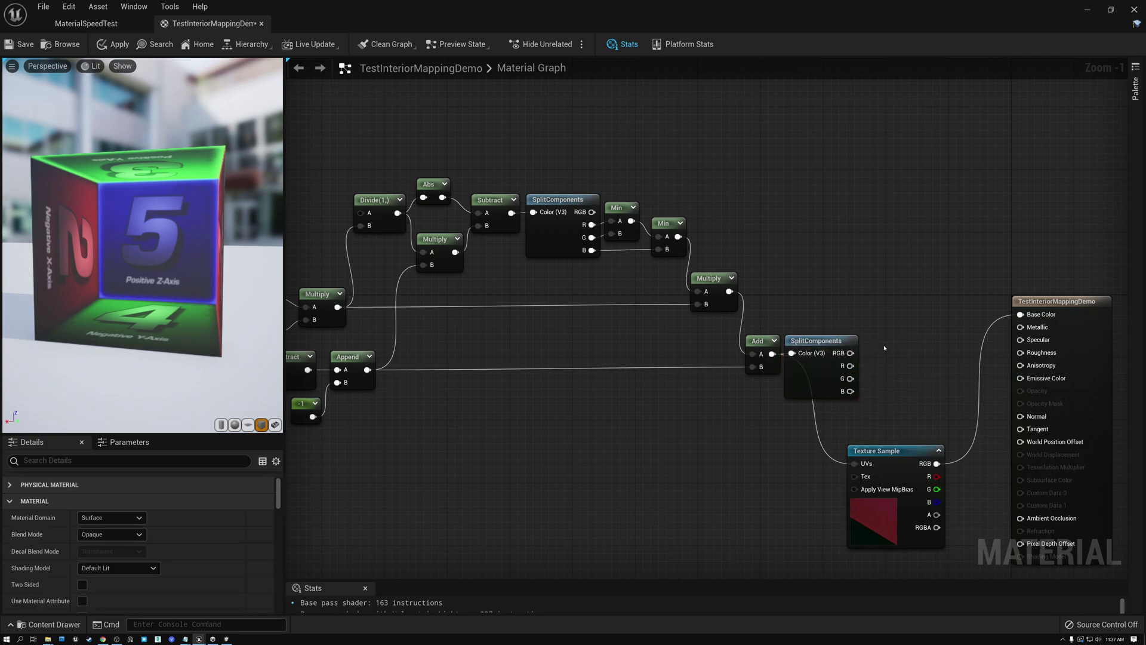
# Add a MakeFloat3 node beside the new SplitComponents node
pyautogui.rightClick(884, 348)
pyautogui.write('make')
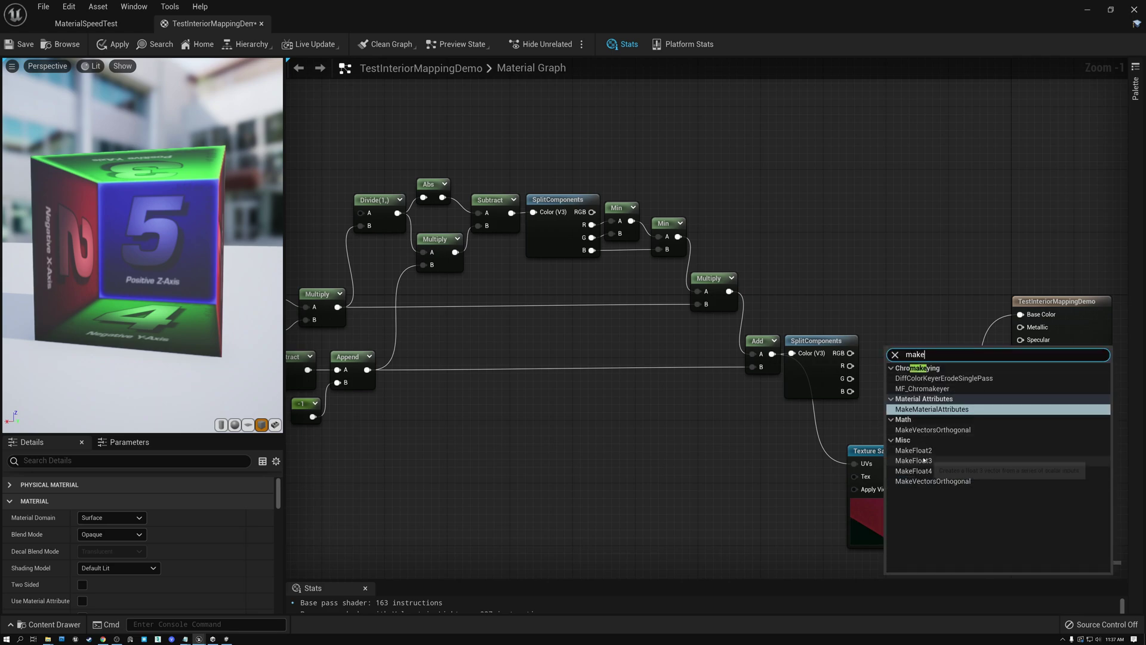
pyautogui.click(923, 460)
pyautogui.moveTo(907, 352); pyautogui.dragTo(902, 341)
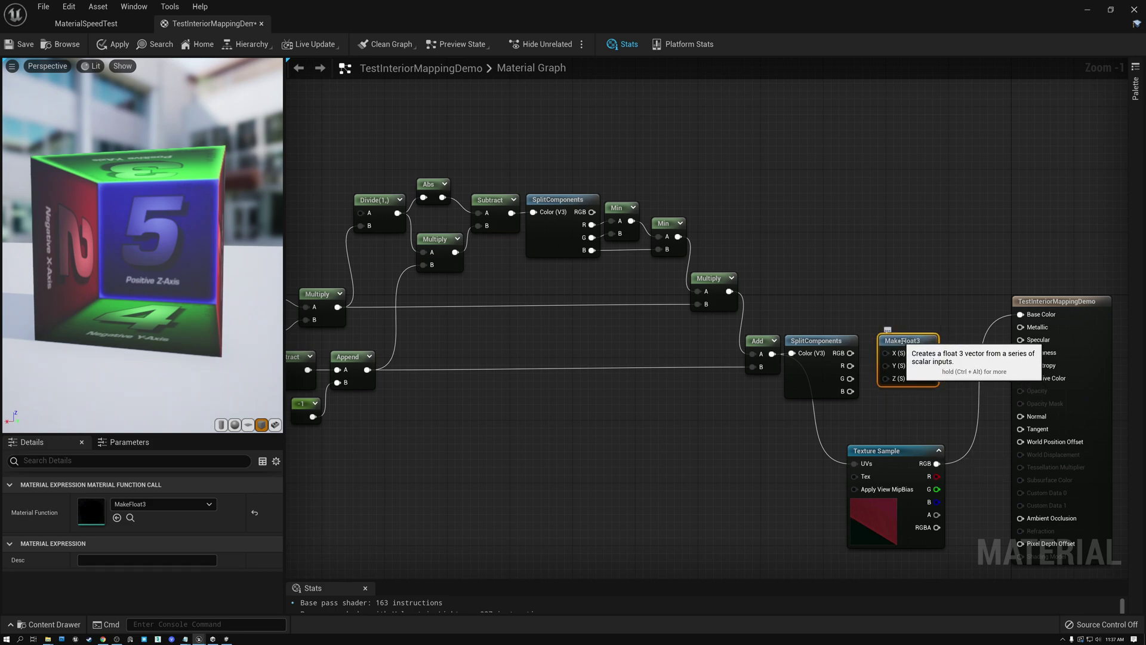
# Connect SplitComponents B to X, R to Y and G to Z of MakeFloat3, and feed its Result into the Texture Sample's UVs
pyautogui.moveTo(850, 366); pyautogui.dragTo(886, 352)
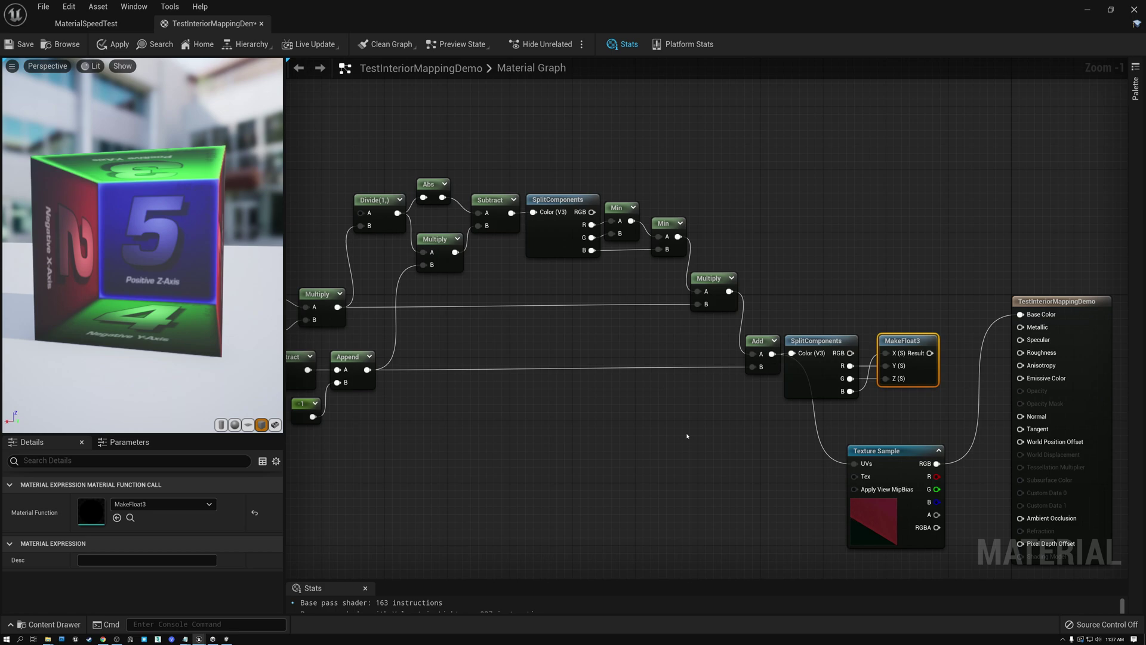
pyautogui.moveTo(886, 339); pyautogui.dragTo(878, 339)
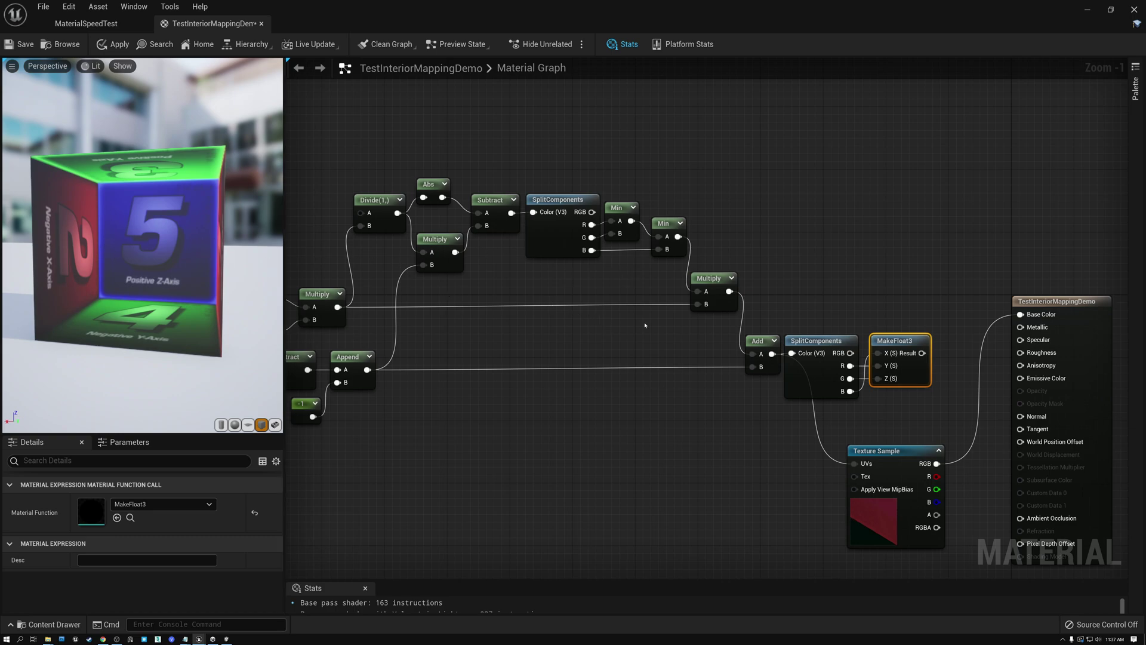
pyautogui.moveTo(922, 352); pyautogui.dragTo(855, 464)
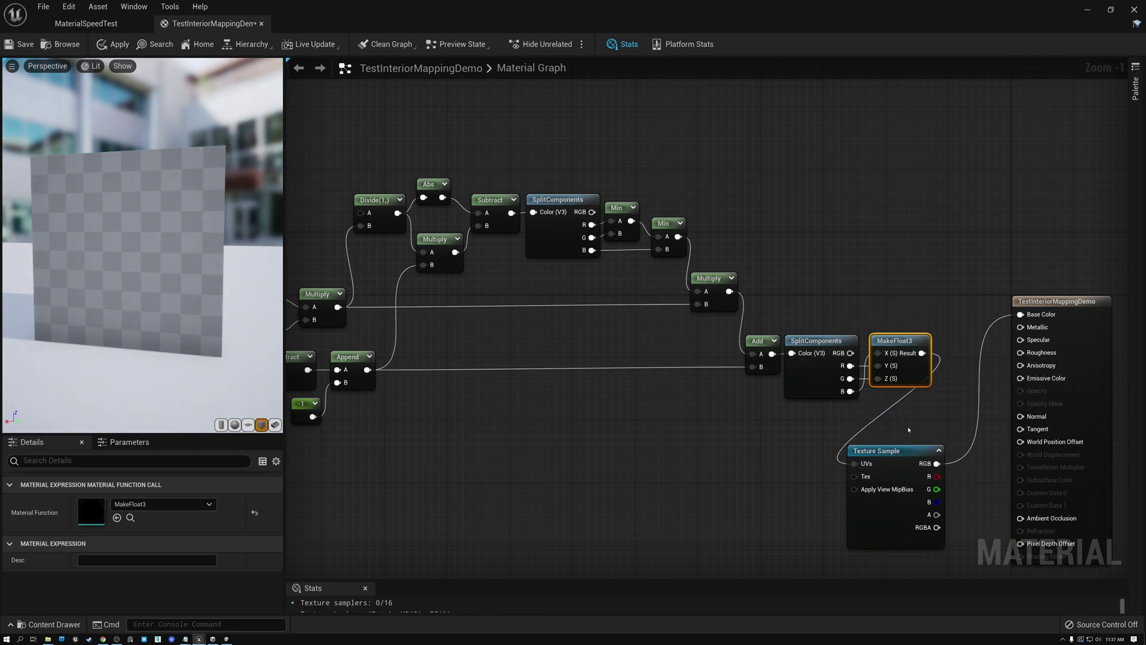
# Examine the interior mapping on the preview cube from several angles and review the complete node network feeding the texture
pyautogui.moveTo(151, 270); pyautogui.dragTo(101, 270)
pyautogui.moveTo(172, 244)
pyautogui.mouseDown()
pyautogui.moveTo(195, 245)
pyautogui.moveTo(142, 258)
pyautogui.moveTo(177, 251)
pyautogui.mouseUp()
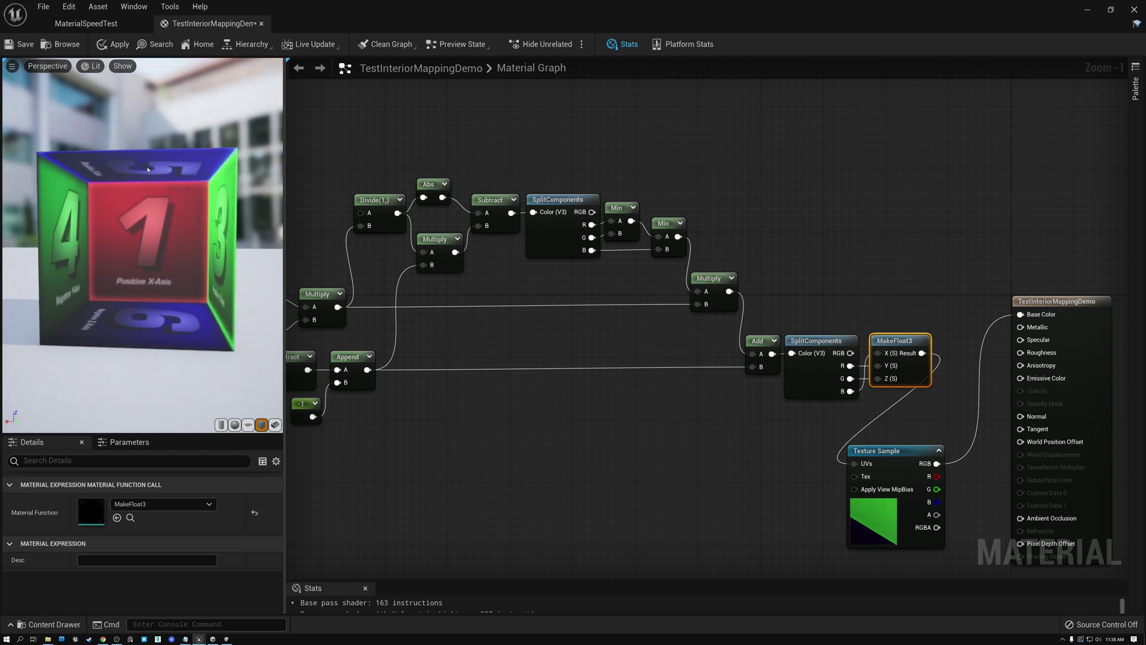
pyautogui.moveTo(178, 260)
pyautogui.mouseDown()
pyautogui.moveTo(208, 259)
pyautogui.moveTo(172, 261)
pyautogui.mouseUp()
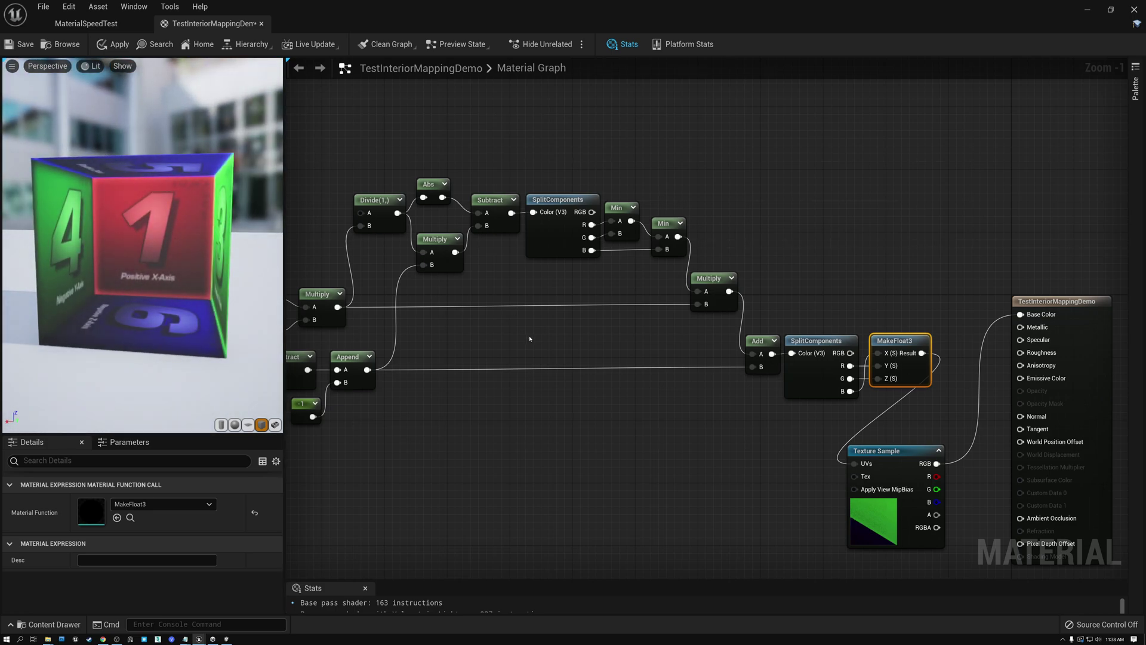
pyautogui.scroll(1, 505, 335)
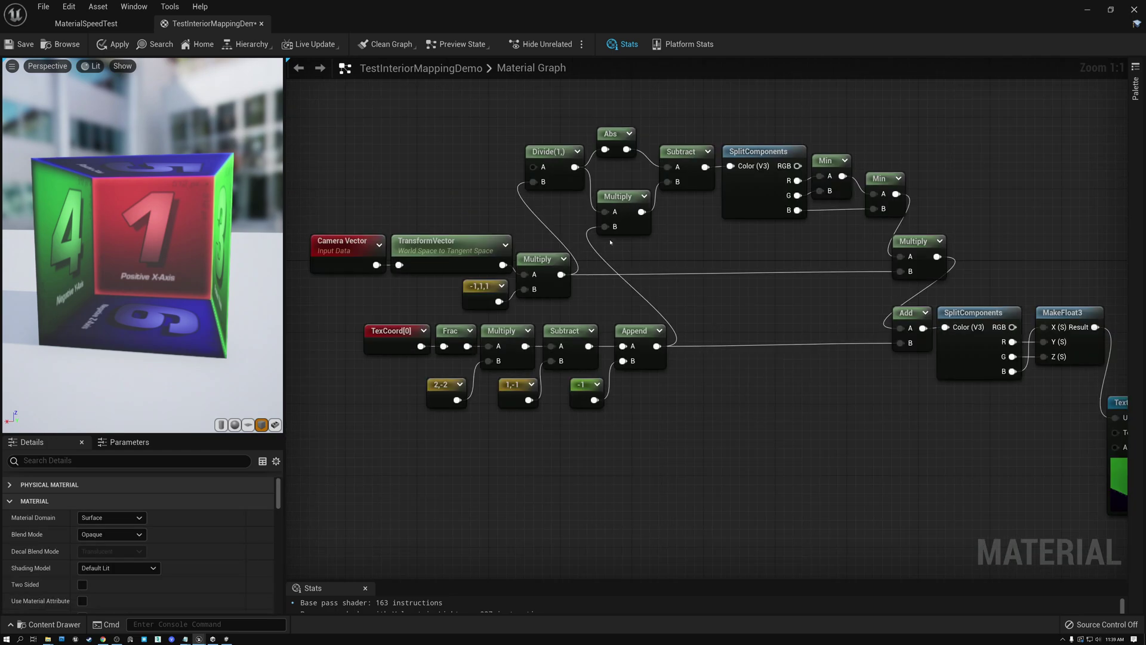
pyautogui.moveTo(363, 151); pyautogui.dragTo(1056, 431)
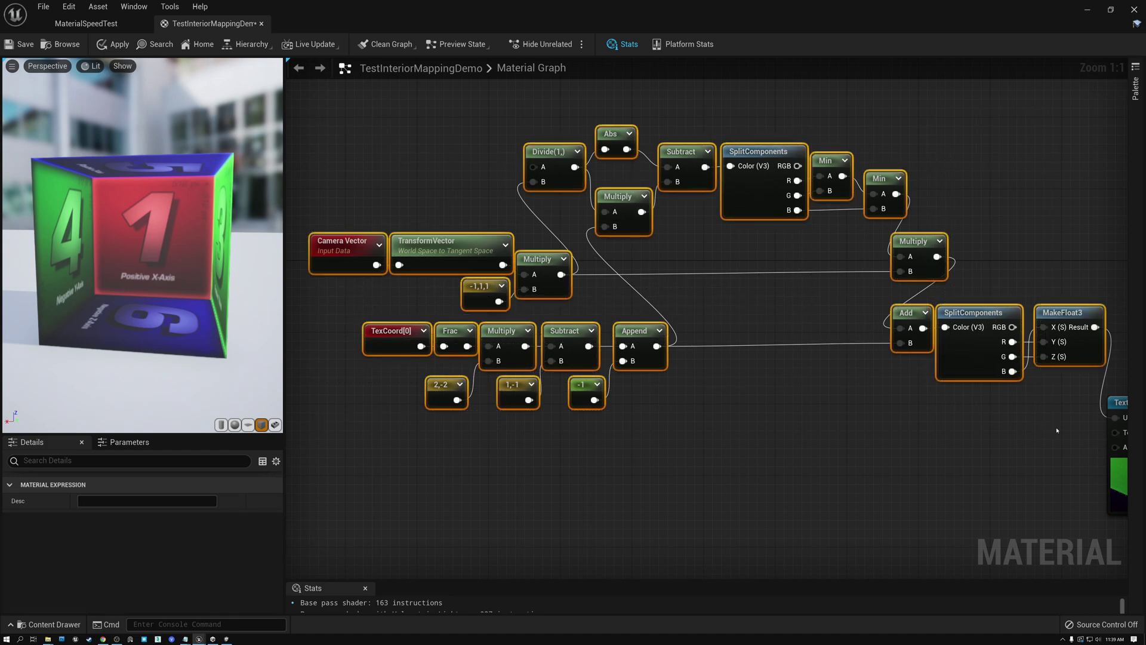
pyautogui.moveTo(127, 279)
pyautogui.mouseDown()
pyautogui.moveTo(95, 280)
pyautogui.moveTo(143, 278)
pyautogui.moveTo(155, 250)
pyautogui.mouseUp()
pyautogui.moveTo(135, 293); pyautogui.dragTo(189, 240)
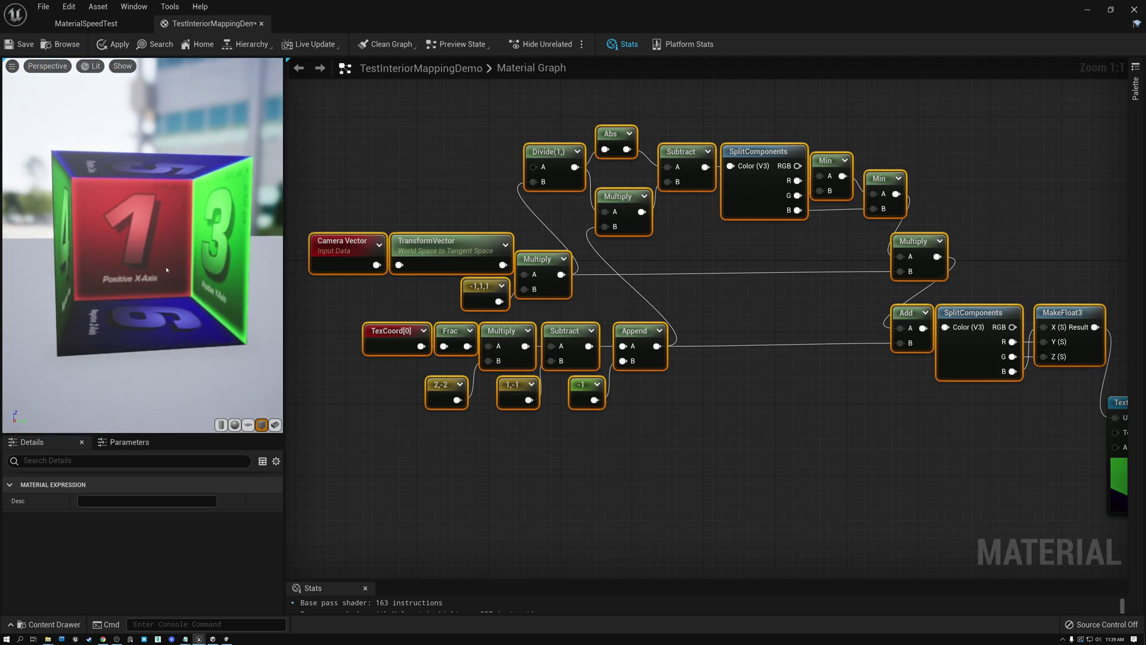
pyautogui.moveTo(210, 255)
pyautogui.mouseDown()
pyautogui.moveTo(262, 256)
pyautogui.moveTo(212, 256)
pyautogui.mouseUp()
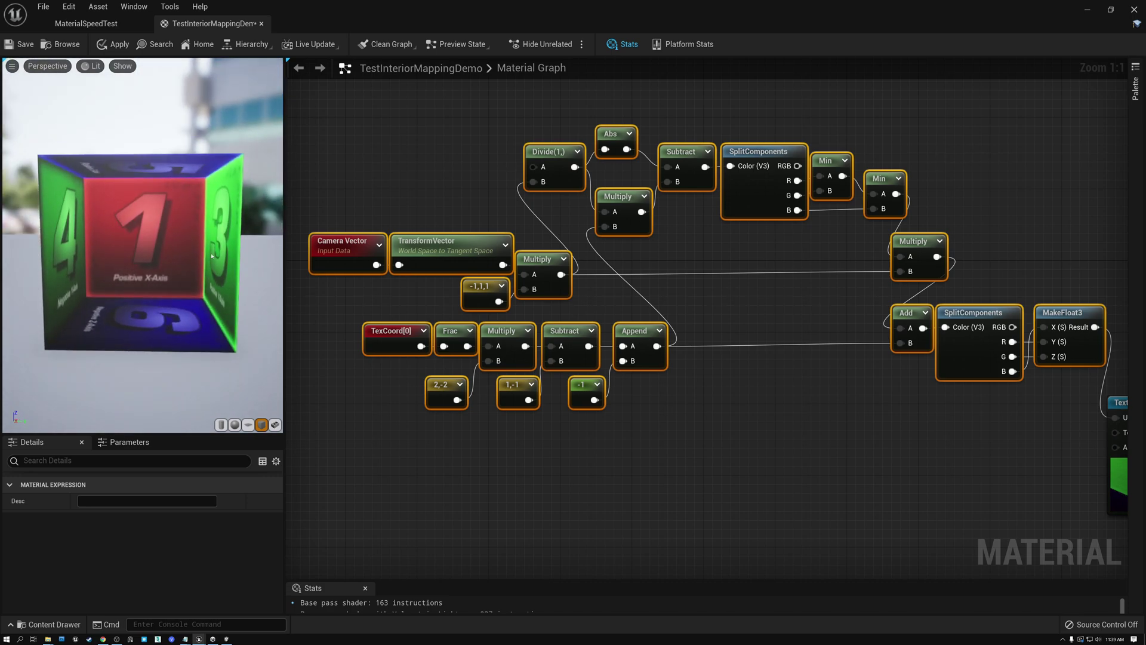
pyautogui.click(439, 160)
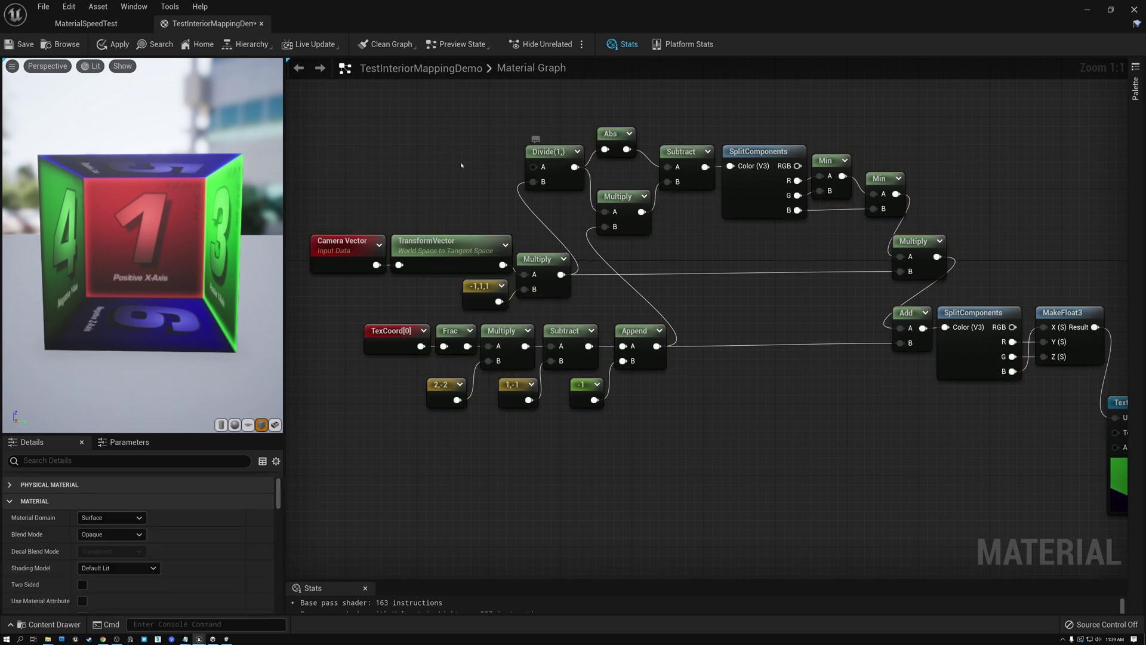
pyautogui.moveTo(143, 239); pyautogui.dragTo(66, 242)
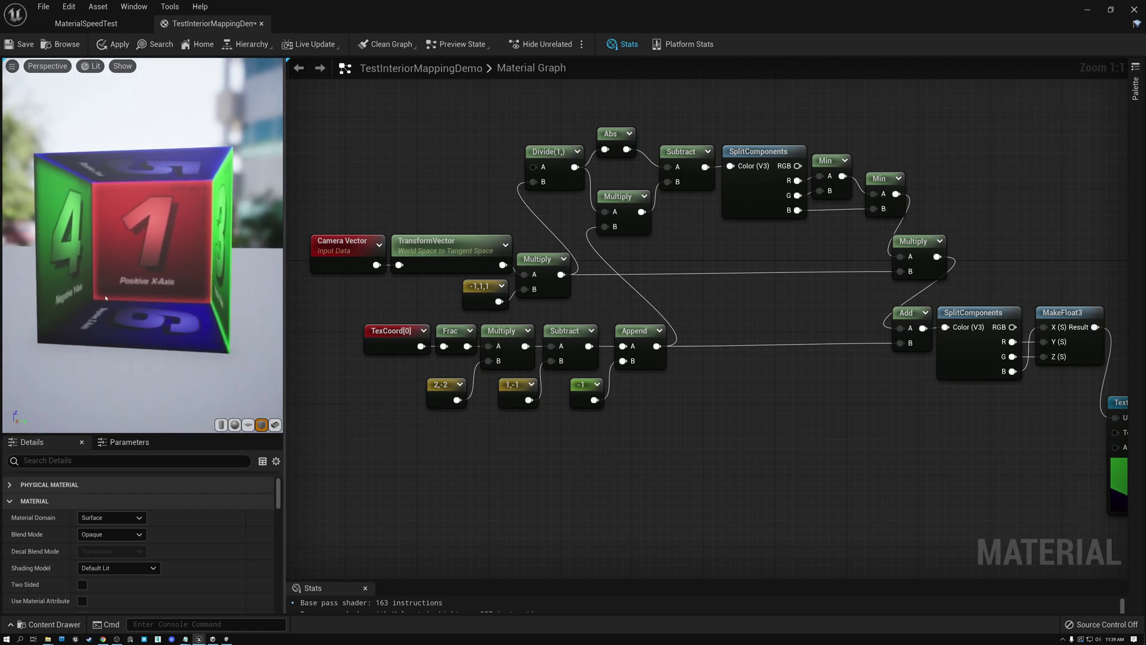
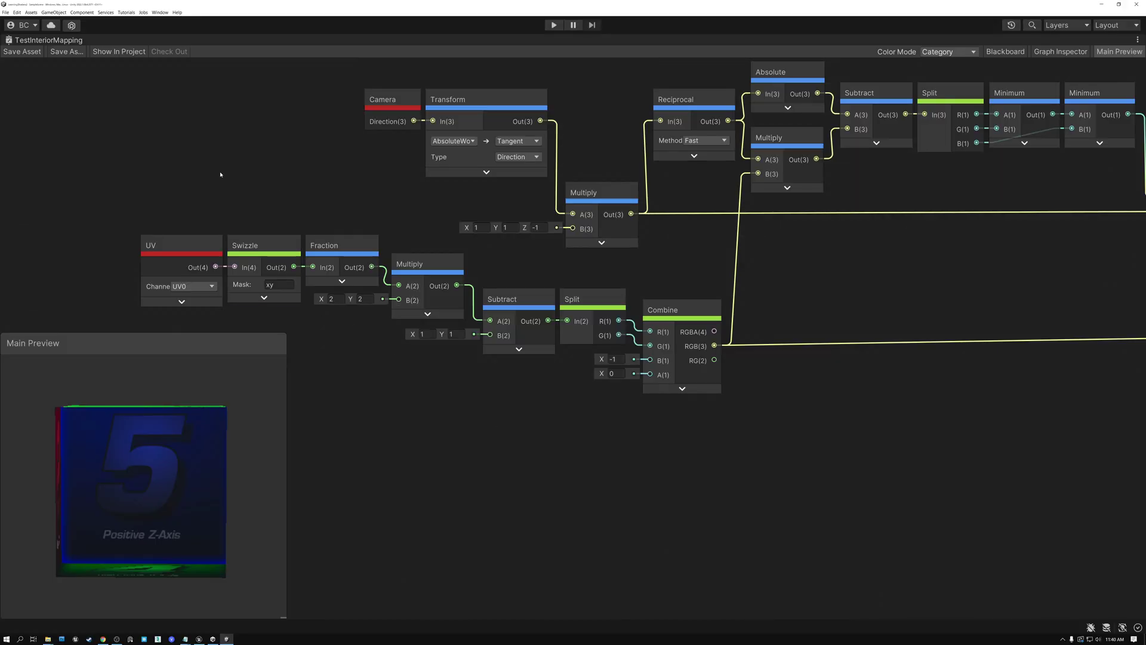
# In Unity's TestInteriorMapping shader graph, move the Camera node away from Transform to sit above the UV node, and rotate the main preview
pyautogui.click(185, 242)
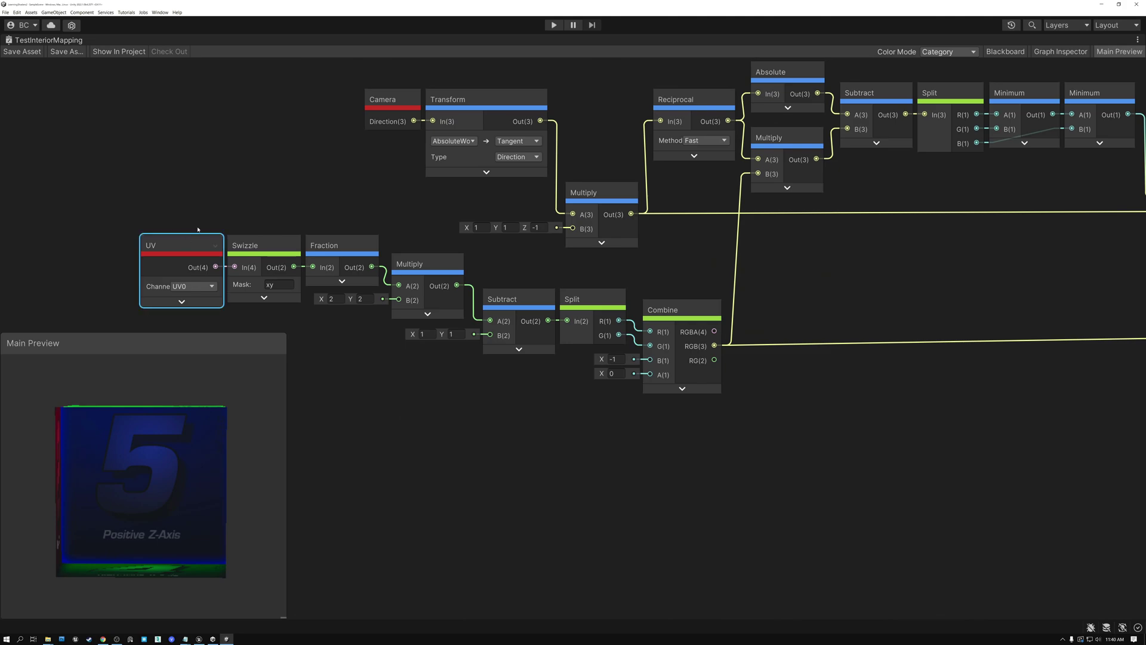
pyautogui.moveTo(393, 100); pyautogui.dragTo(199, 178)
pyautogui.moveTo(341, 223); pyautogui.dragTo(313, 155, button='middle')
pyautogui.moveTo(156, 474); pyautogui.dragTo(209, 475)
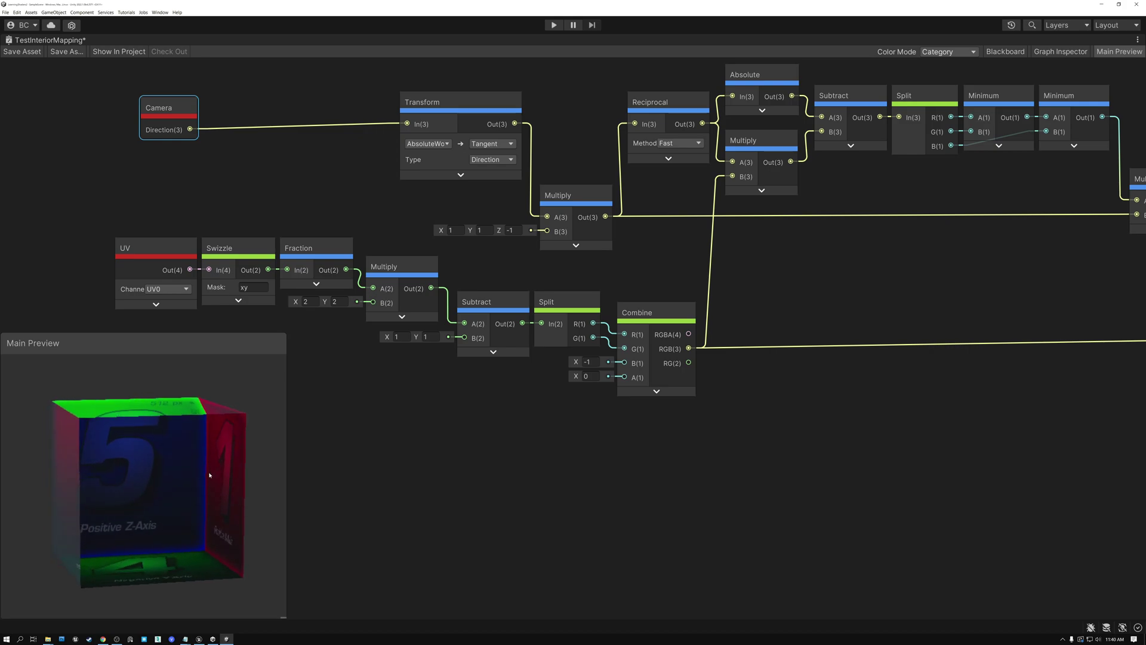
pyautogui.moveTo(167, 119); pyautogui.dragTo(167, 168)
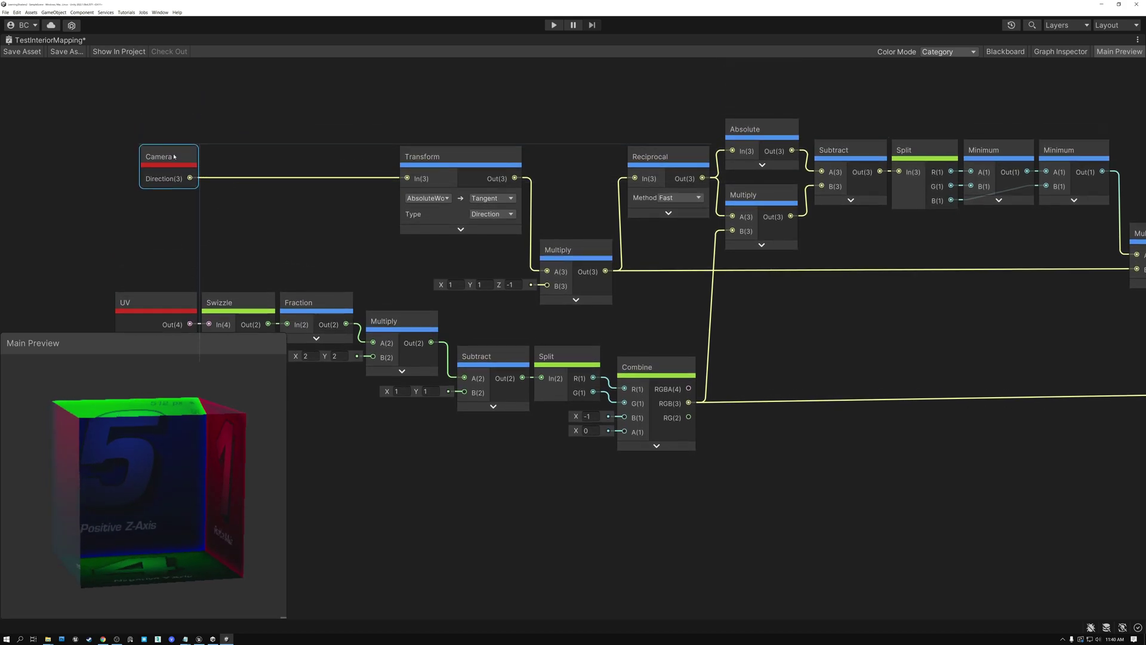
# Move the UV, Swizzle and Fraction nodes left, keeping them side by side and clear of the Multiply node
pyautogui.moveTo(245, 235); pyautogui.dragTo(289, 171, button='middle')
pyautogui.click(161, 229)
pyautogui.moveTo(161, 228); pyautogui.dragTo(151, 229)
pyautogui.moveTo(237, 232); pyautogui.dragTo(223, 231)
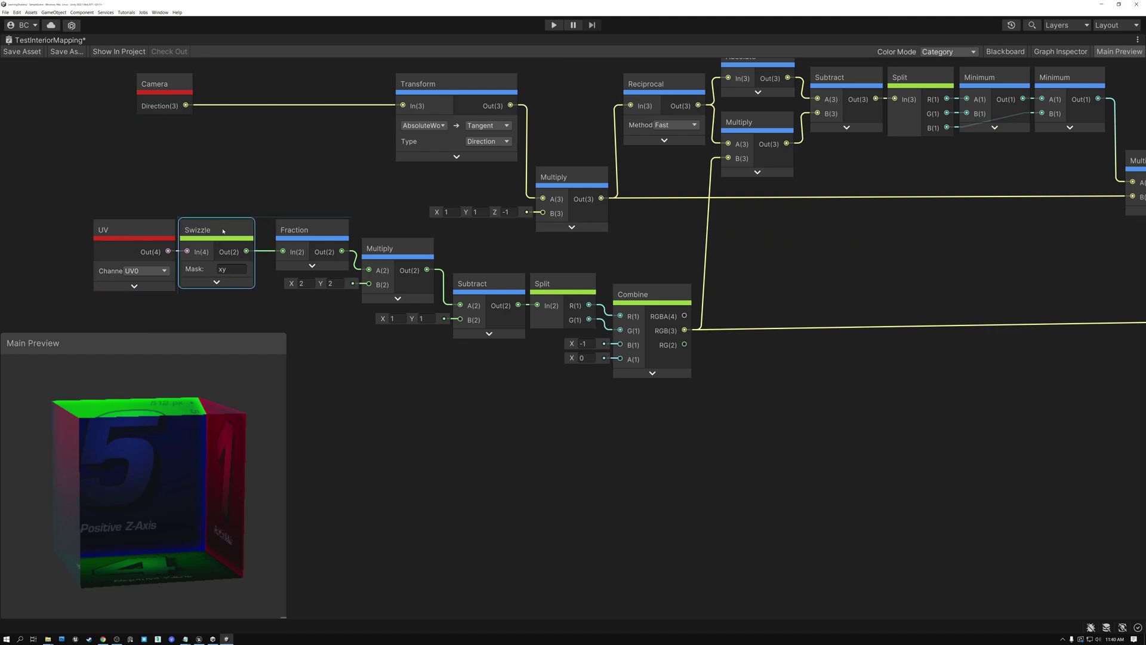
pyautogui.moveTo(317, 231); pyautogui.dragTo(302, 231)
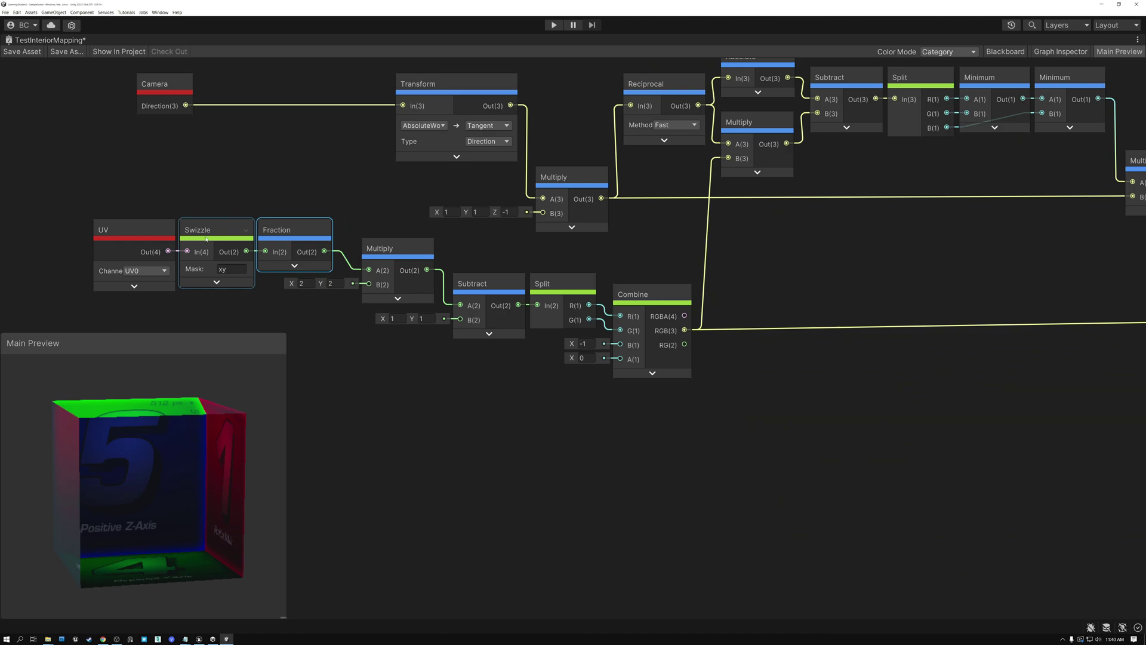
# Examine the UV chain's Multiply, Subtract, Split and Combine nodes, including the Subtract node's preview
pyautogui.click(124, 231)
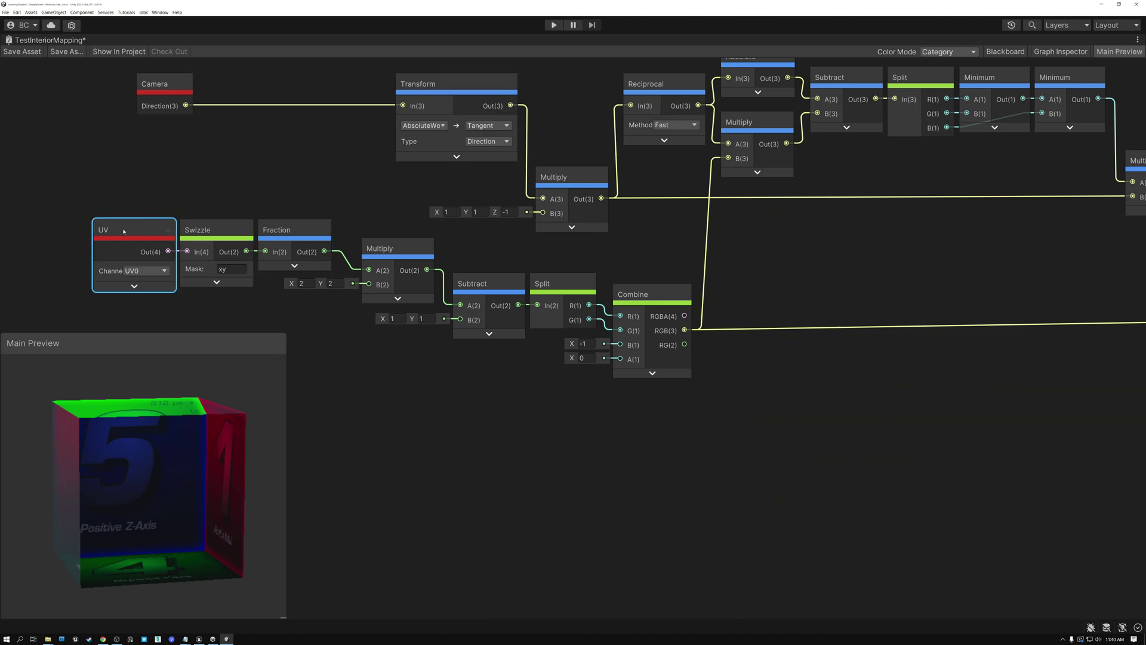
pyautogui.click(394, 250)
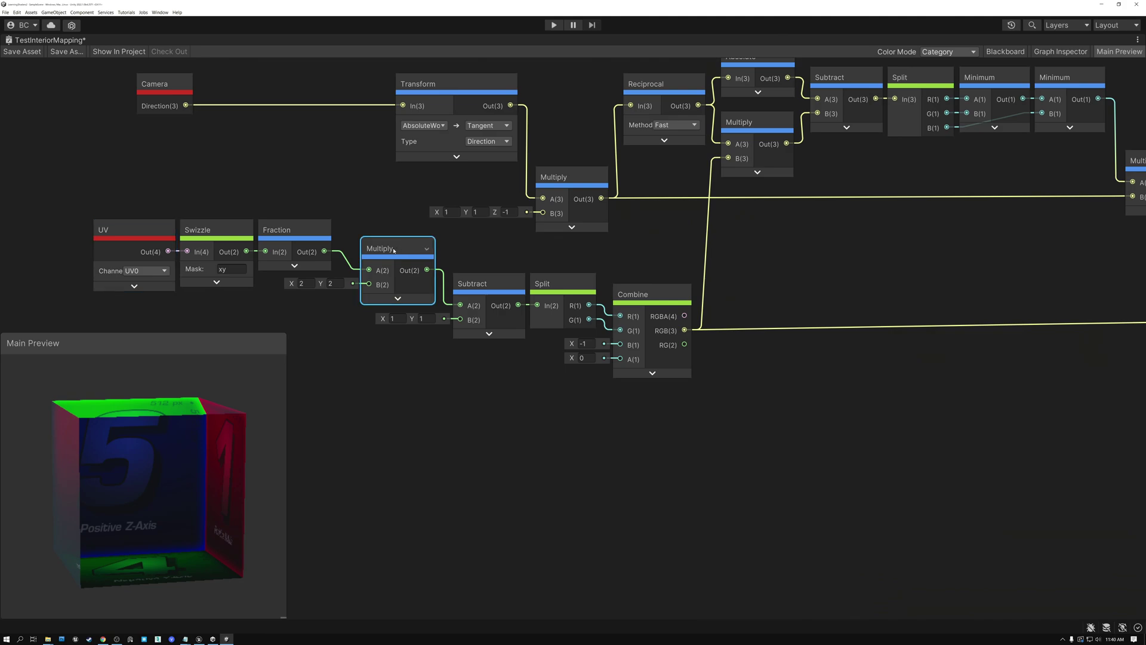
pyautogui.click(483, 285)
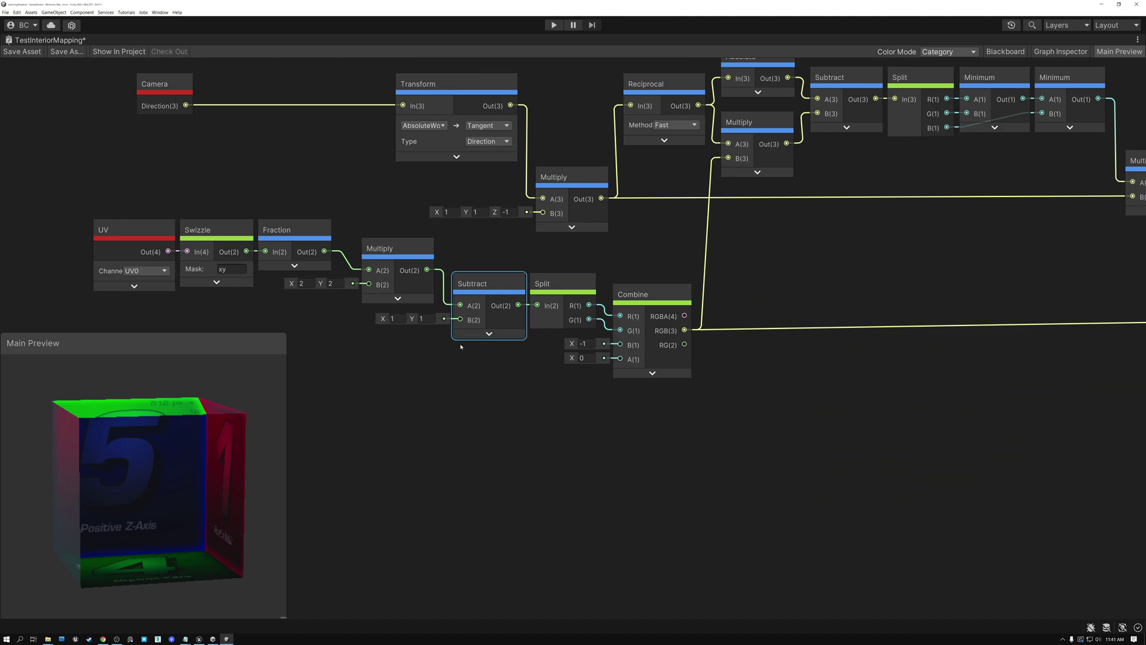
pyautogui.click(489, 334)
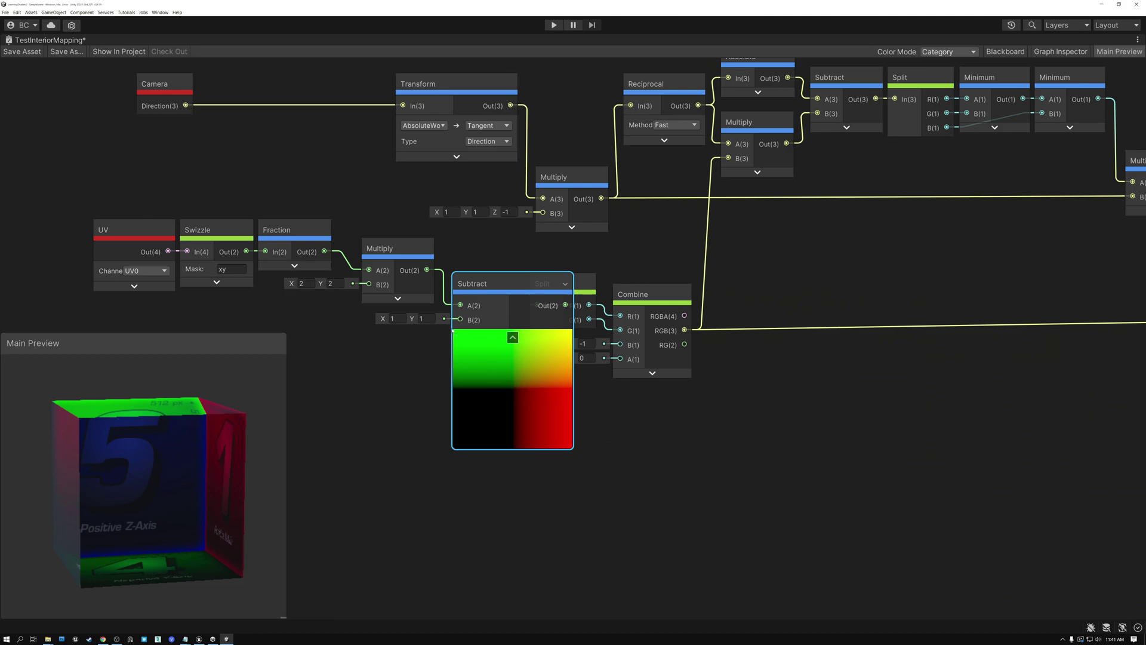
pyautogui.click(512, 337)
pyautogui.moveTo(588, 304); pyautogui.dragTo(487, 297, button='middle')
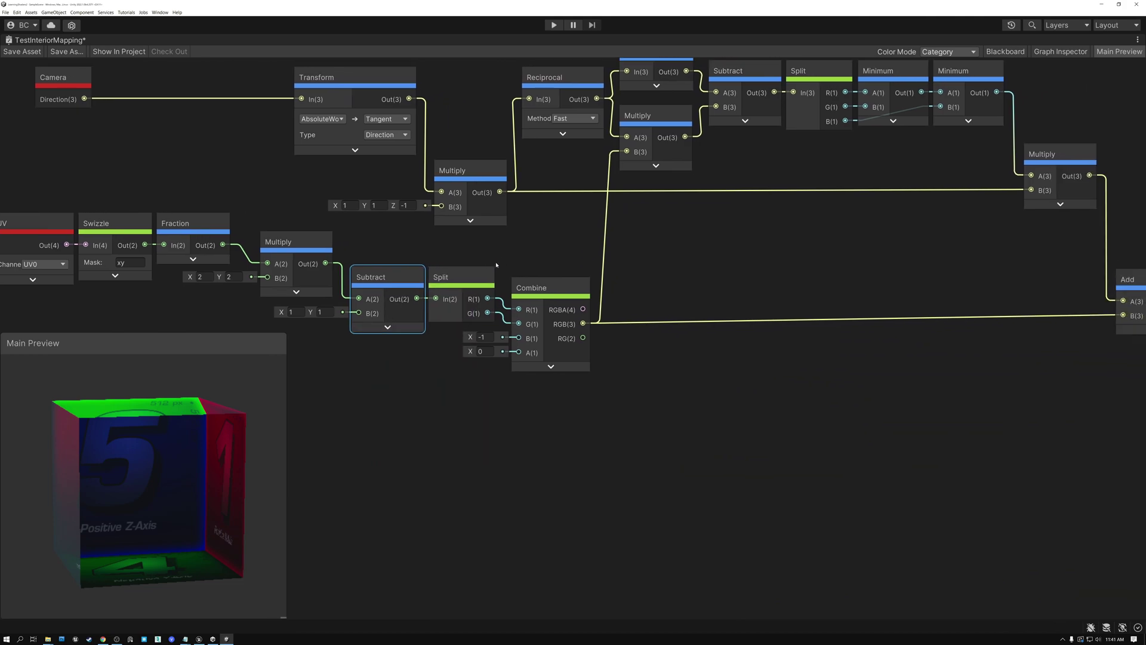
pyautogui.click(488, 338)
pyautogui.keyDown('shift'); pyautogui.click(460, 277); pyautogui.keyUp('shift')
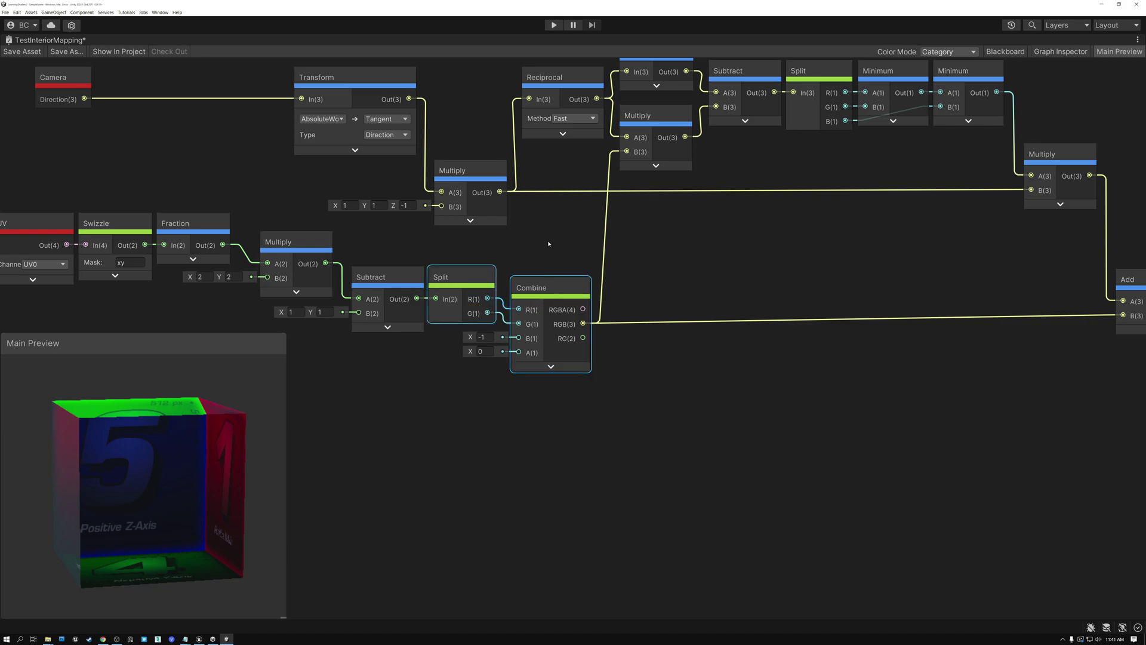
# Examine the Split and Combine nodes that extend the UV chain with a third component of -1
pyautogui.moveTo(548, 244); pyautogui.dragTo(569, 258, button='middle')
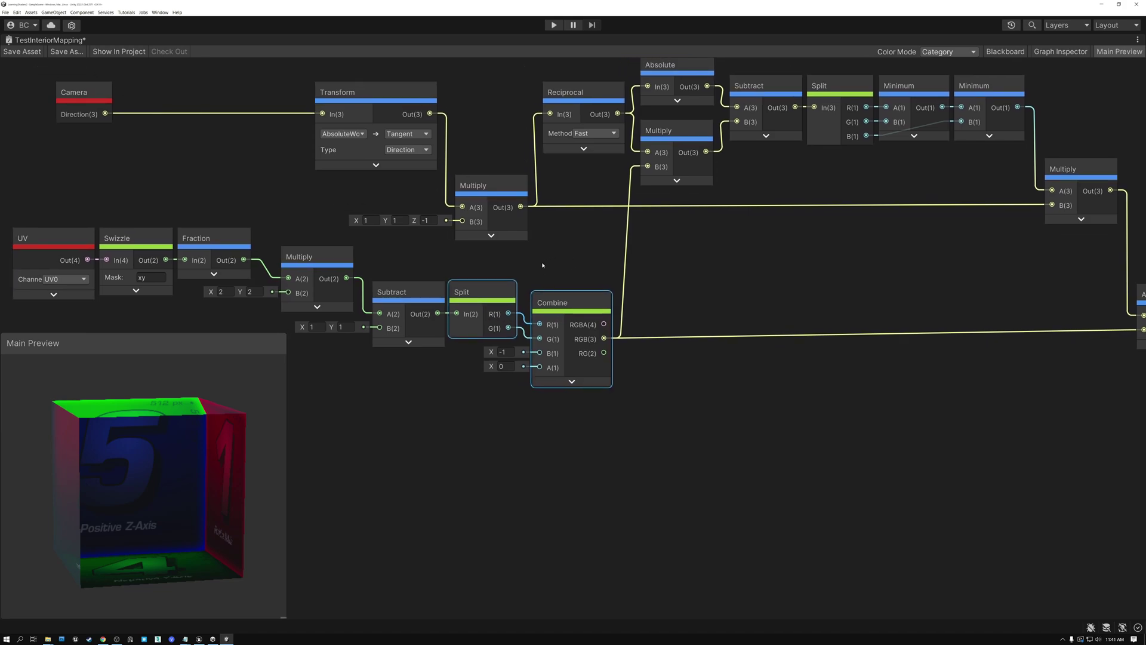
pyautogui.click(498, 264)
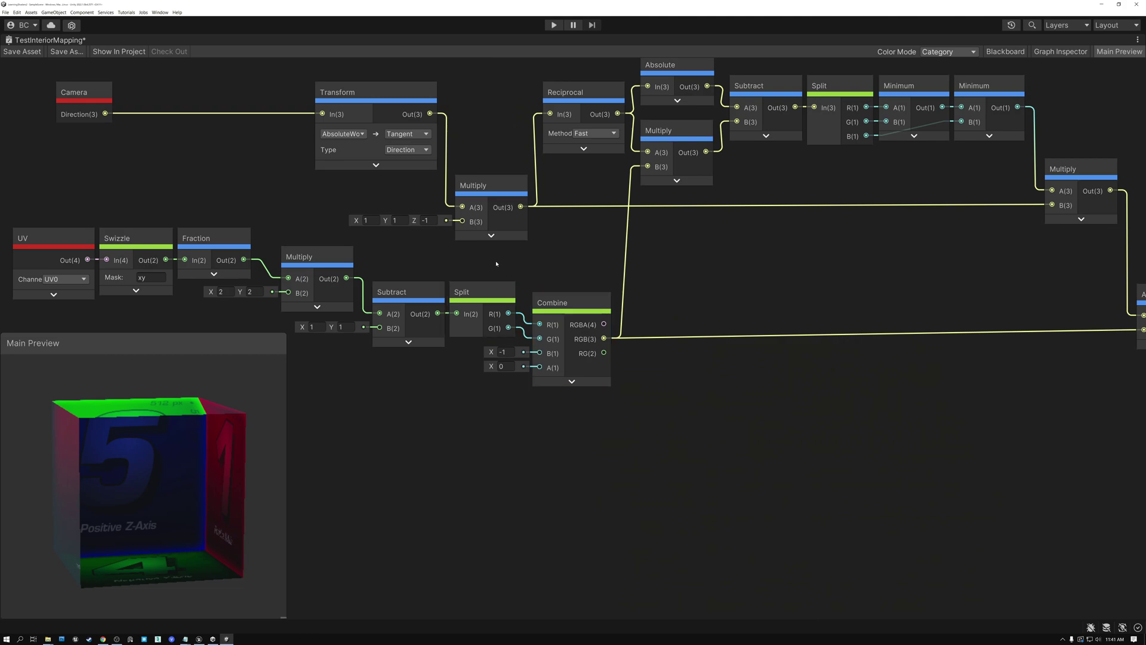
pyautogui.moveTo(490, 262); pyautogui.dragTo(554, 278)
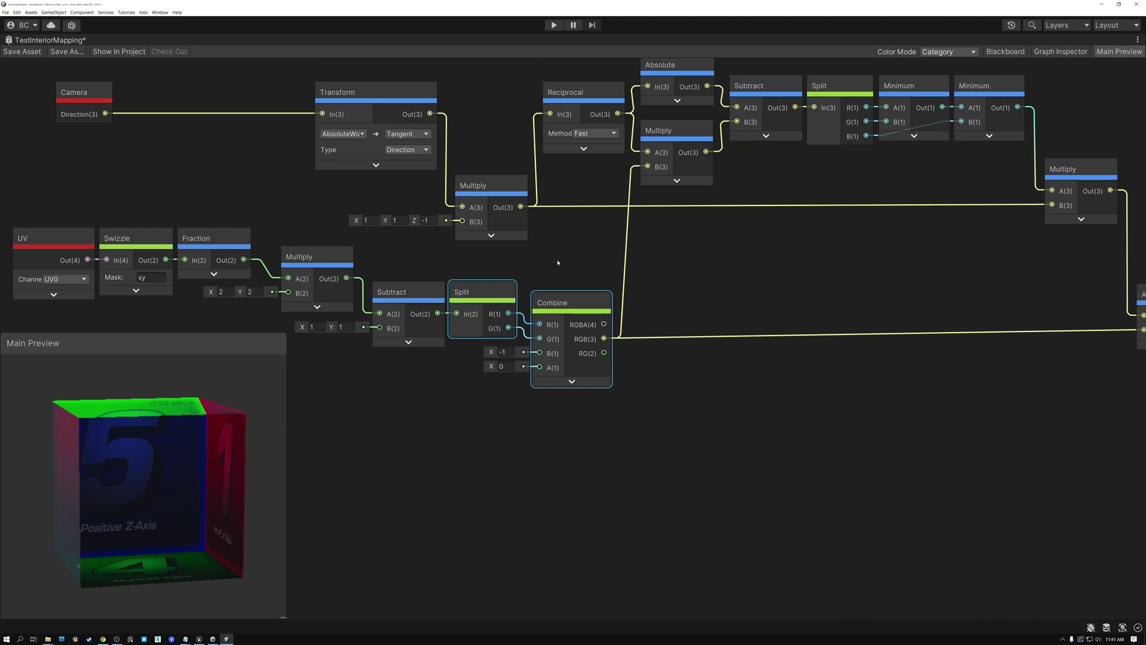
pyautogui.moveTo(553, 259); pyautogui.dragTo(577, 273, button='middle')
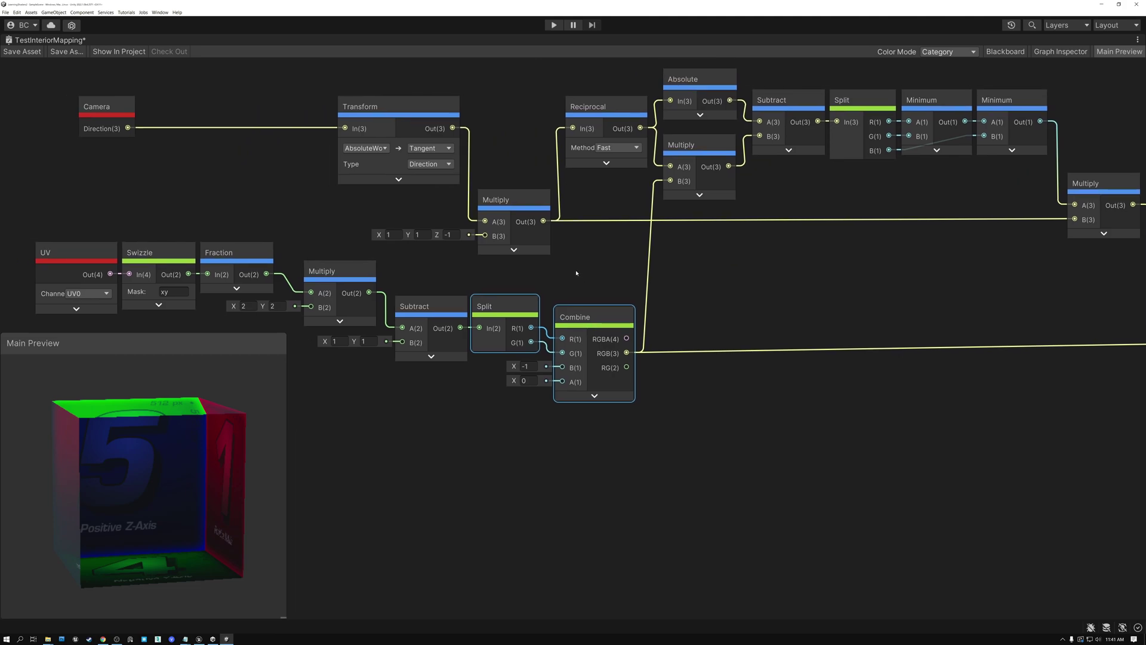
# Examine the Camera node, the Transform node's space and type options, and the Multiply node that flips the Z component
pyautogui.click(111, 112)
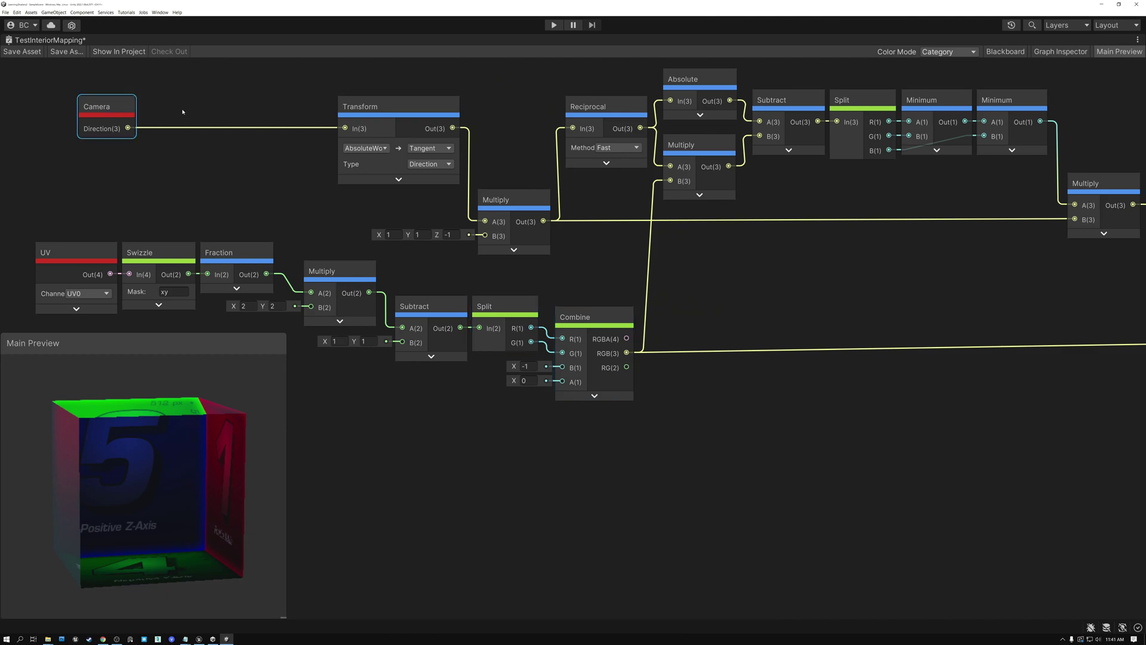
pyautogui.click(374, 148)
pyautogui.click(415, 151)
pyautogui.click(415, 151)
pyautogui.click(379, 208)
pyautogui.click(423, 165)
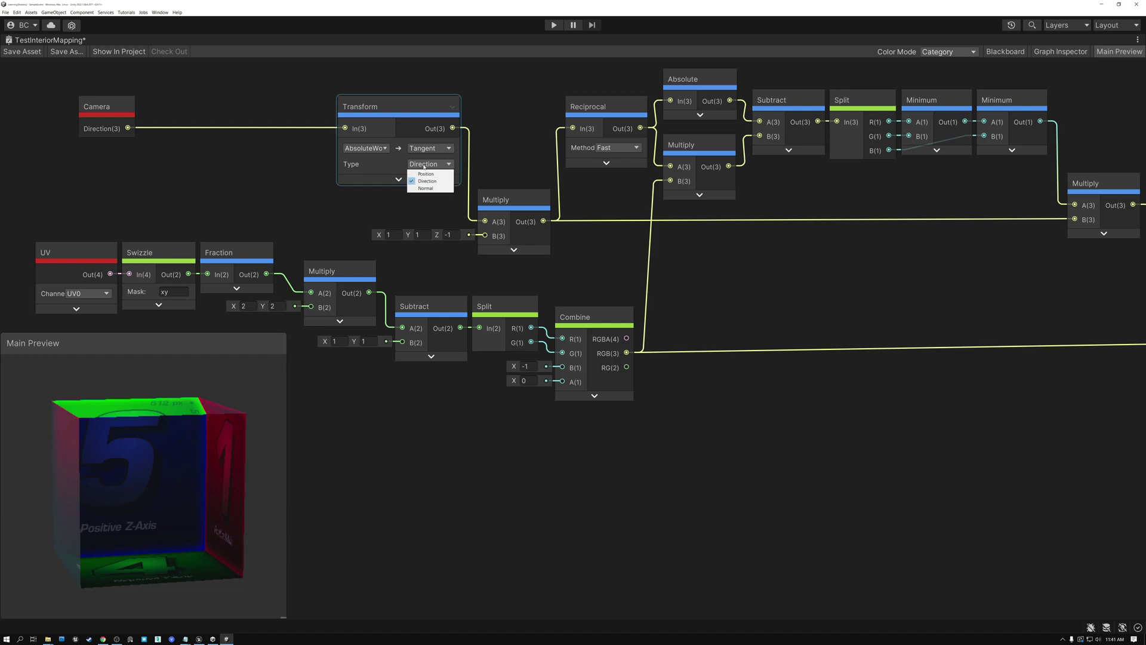
pyautogui.click(403, 108)
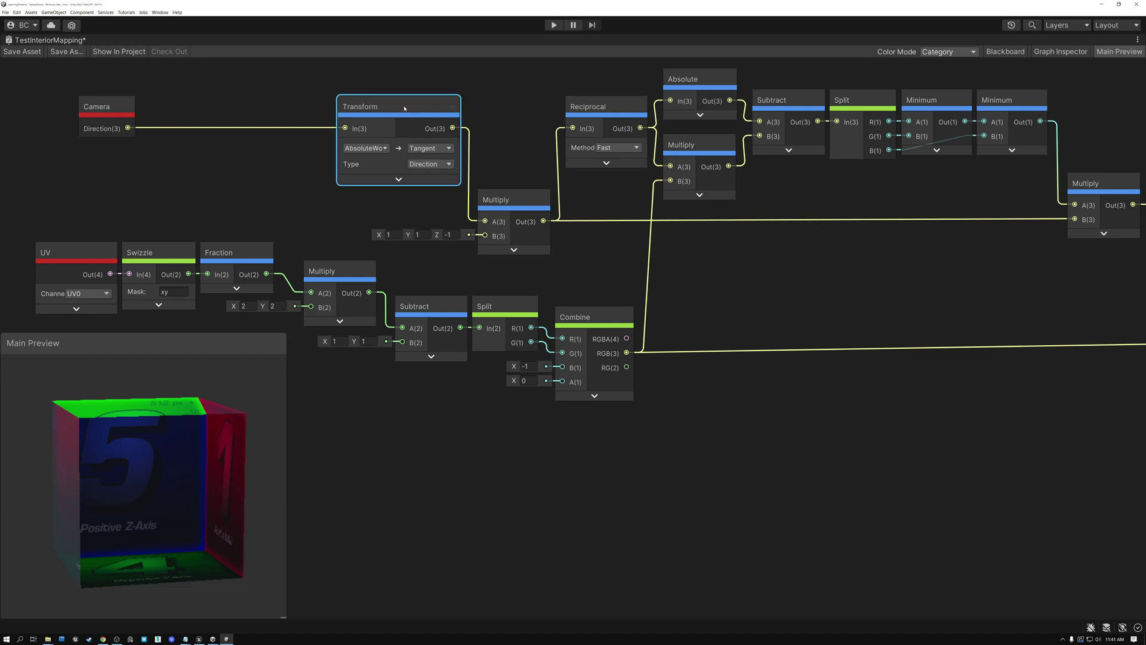
pyautogui.click(513, 200)
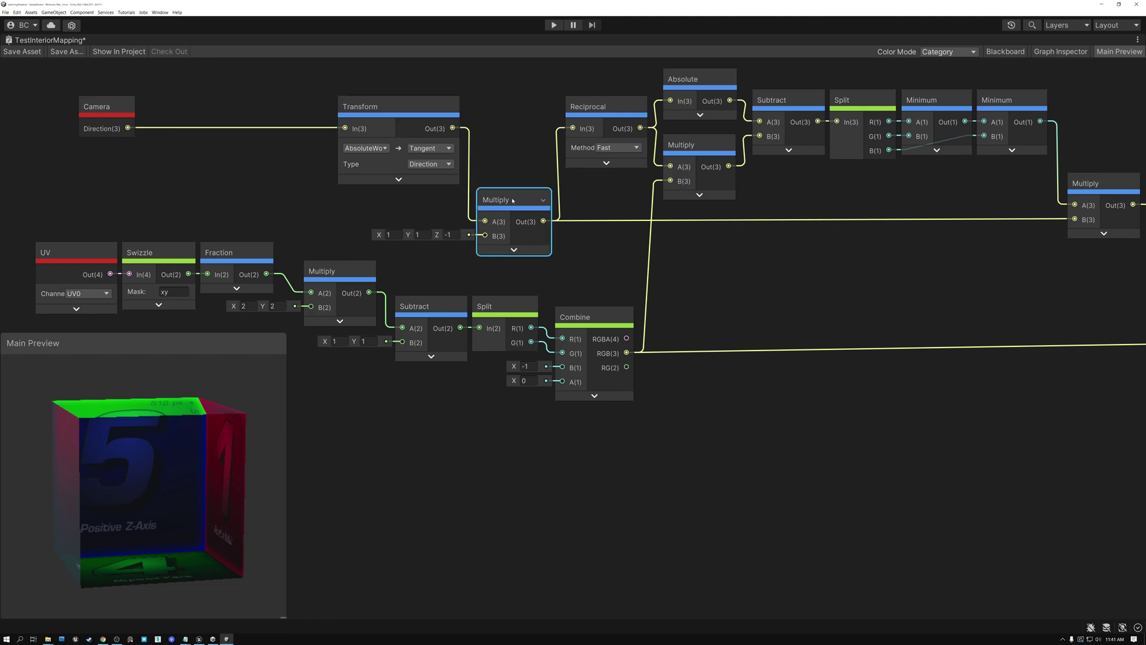
pyautogui.click(454, 237)
pyautogui.click(453, 252)
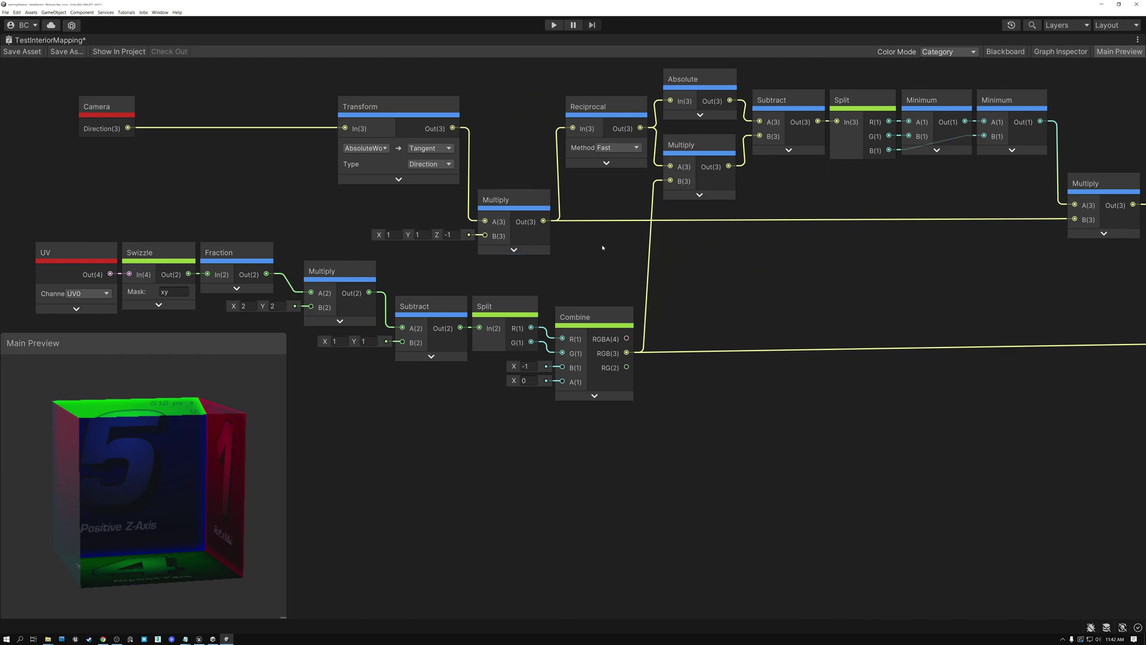
# Examine the Reciprocal node and the Absolute, Multiply and Subtract nodes that process its output
pyautogui.moveTo(610, 247); pyautogui.dragTo(388, 254, button='middle')
pyautogui.click(374, 117)
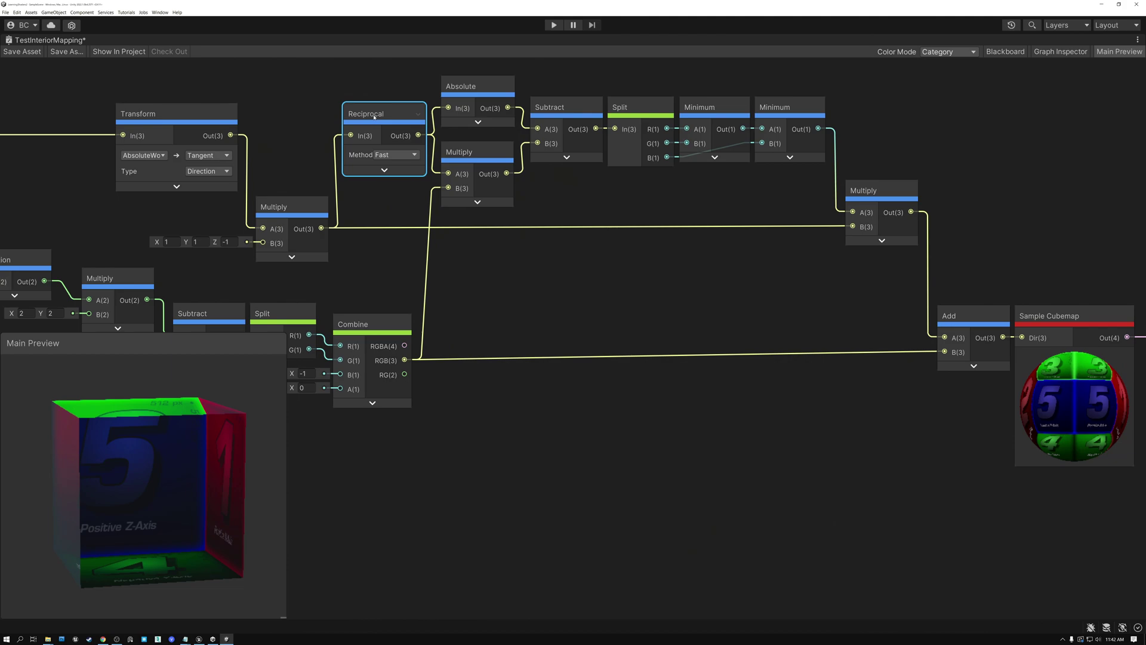
pyautogui.click(471, 87)
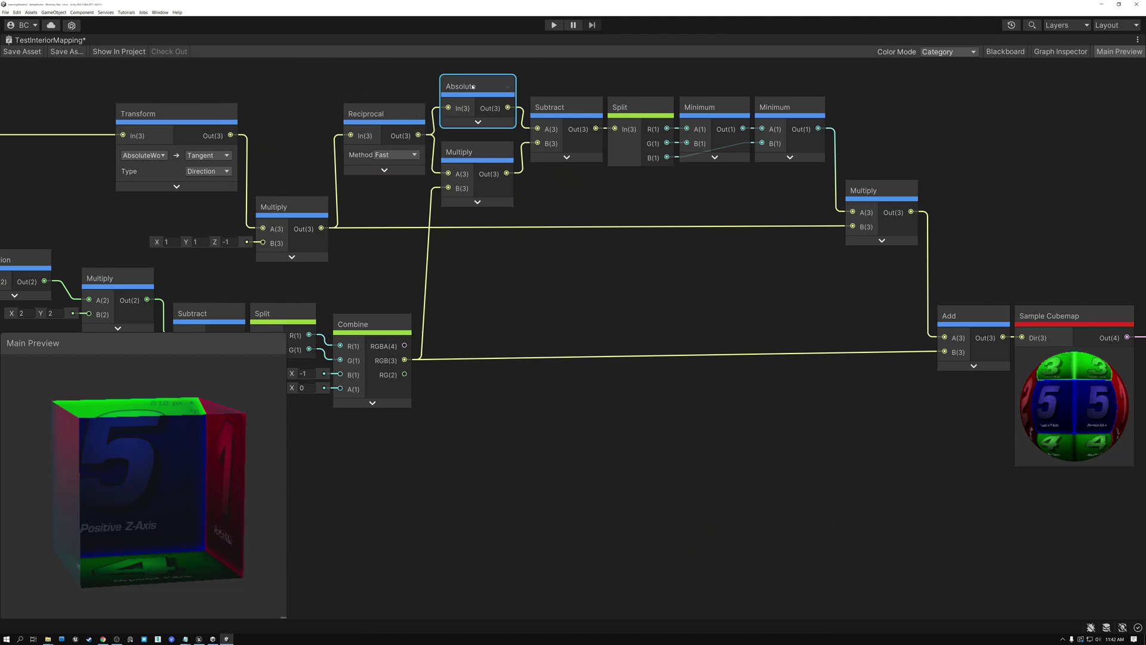
pyautogui.click(375, 115)
pyautogui.click(464, 153)
pyautogui.moveTo(511, 271); pyautogui.dragTo(696, 255, button='middle')
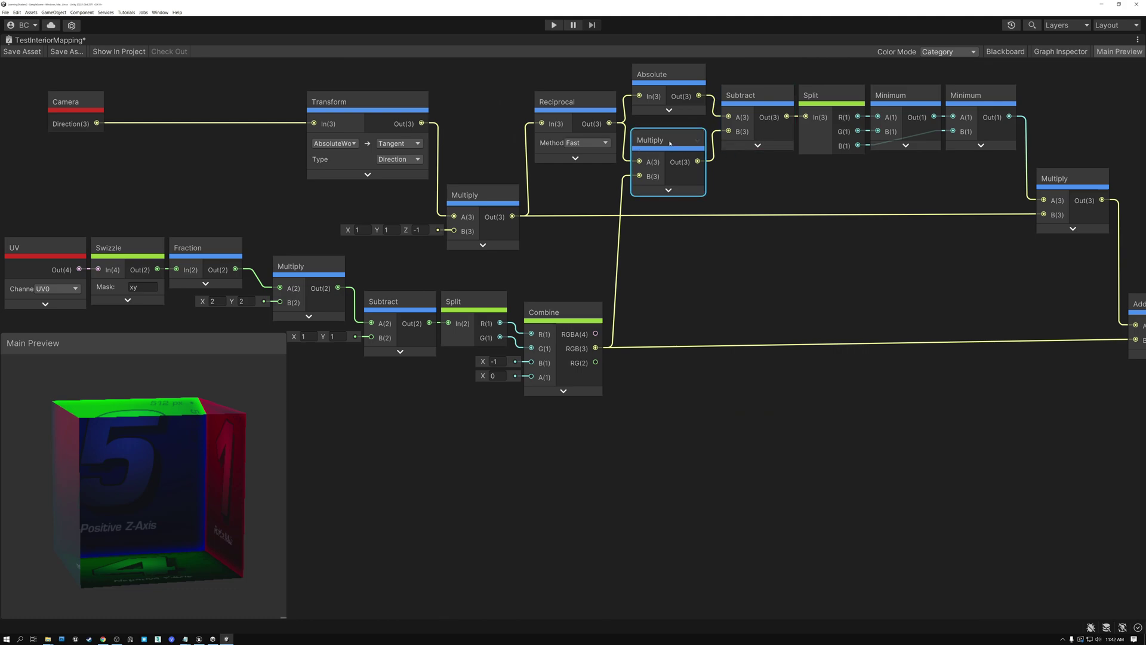
pyautogui.click(757, 95)
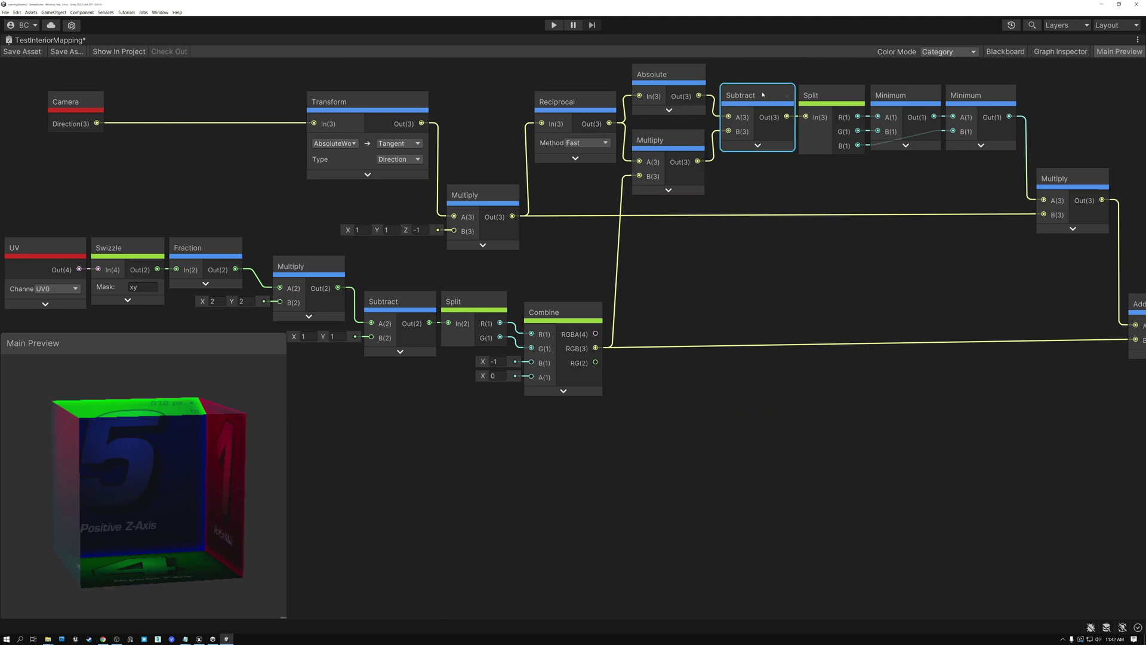
pyautogui.click(667, 78)
pyautogui.press('a')
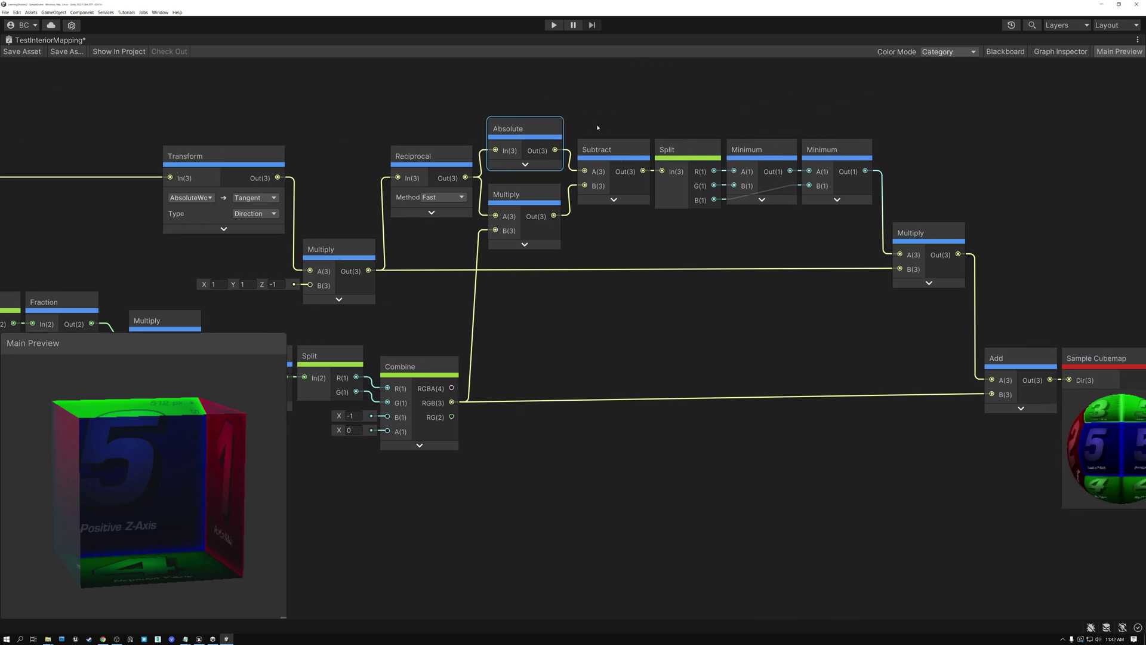
pyautogui.press('f')
# Examine how the Split node's R, G and B outputs feed the two chained Minimum nodes
pyautogui.moveTo(685, 112); pyautogui.dragTo(378, 84, button='middle')
pyautogui.click(452, 143)
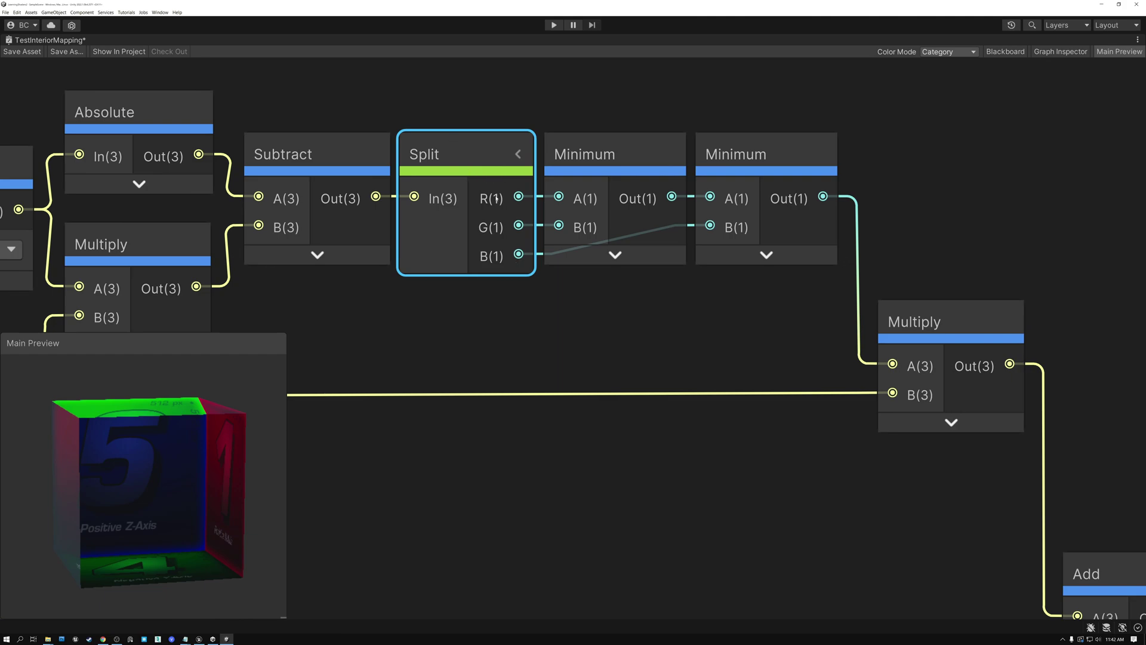
pyautogui.click(615, 150)
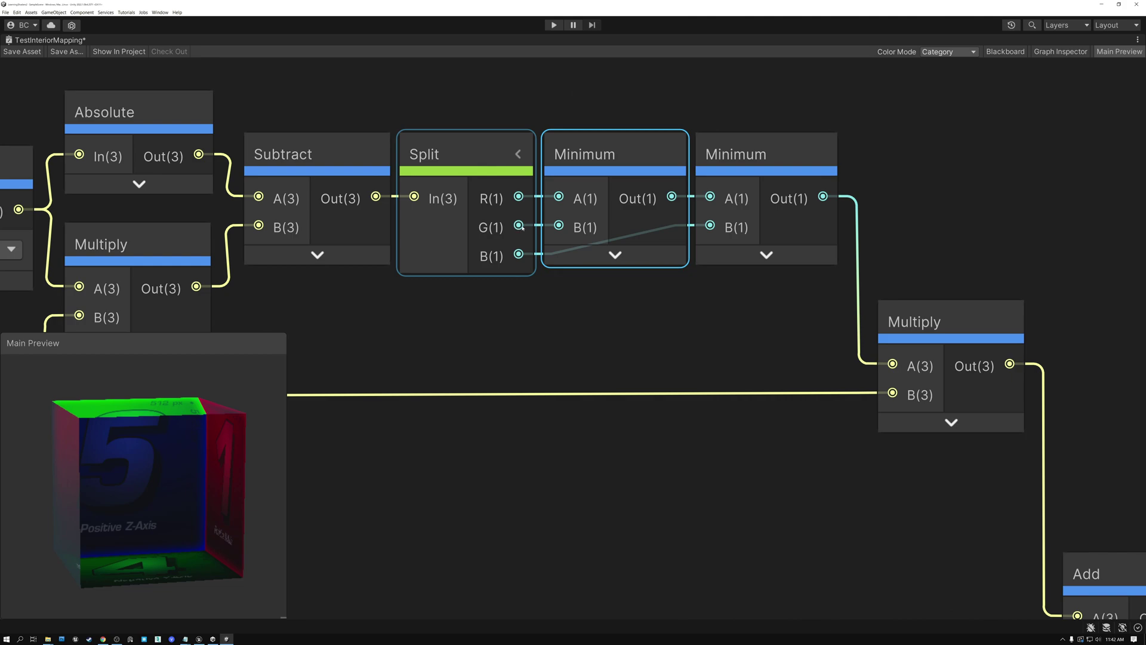
pyautogui.click(757, 152)
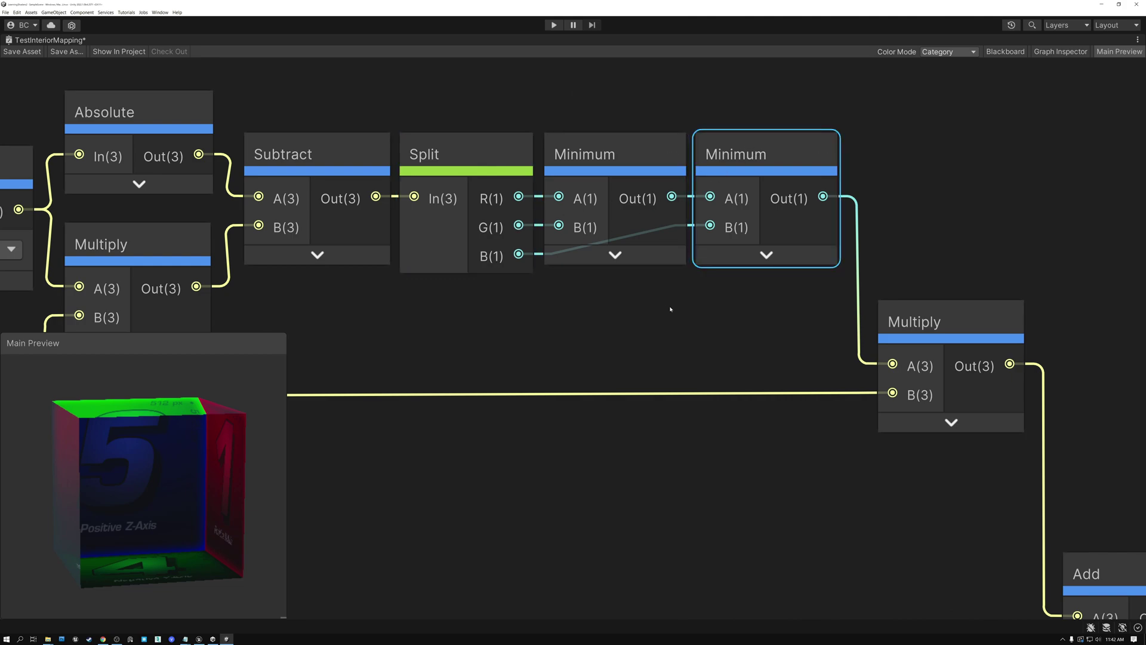
# Move the Camera node right so it sits directly beside the Transform node
pyautogui.scroll(-4, 687, 304)
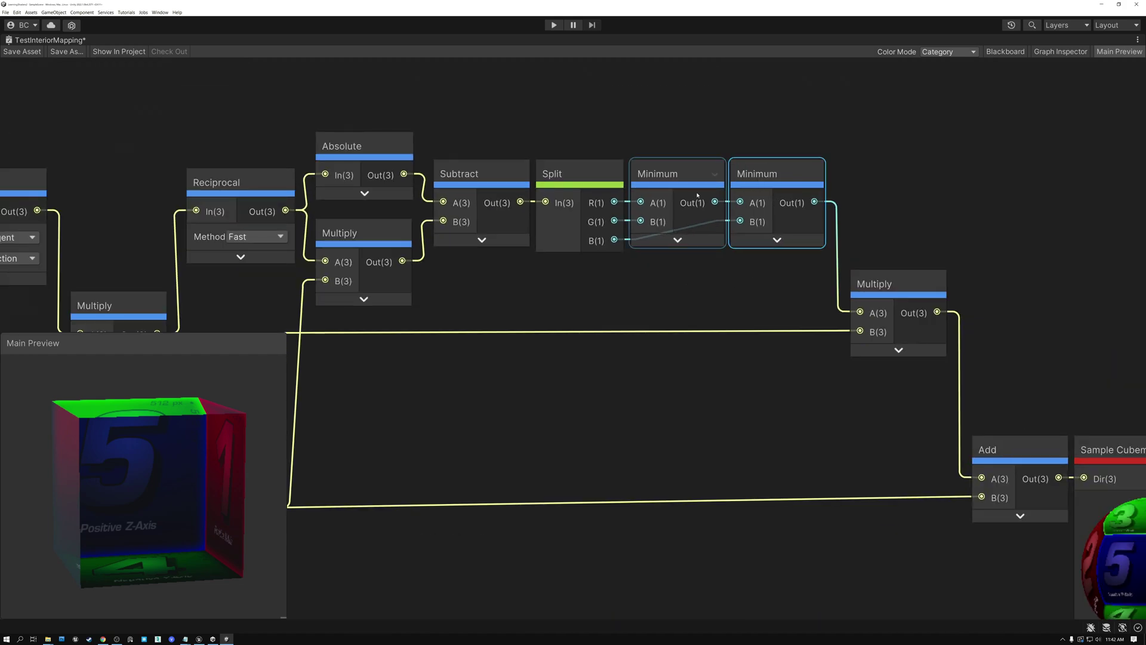
pyautogui.moveTo(496, 120); pyautogui.dragTo(878, 89, button='middle')
pyautogui.scroll(-3, 501, 155)
pyautogui.moveTo(187, 151); pyautogui.dragTo(333, 153)
# Examine how the final Multiply node and the Combine output feed the Add node before Sample Cubemap
pyautogui.click(486, 220)
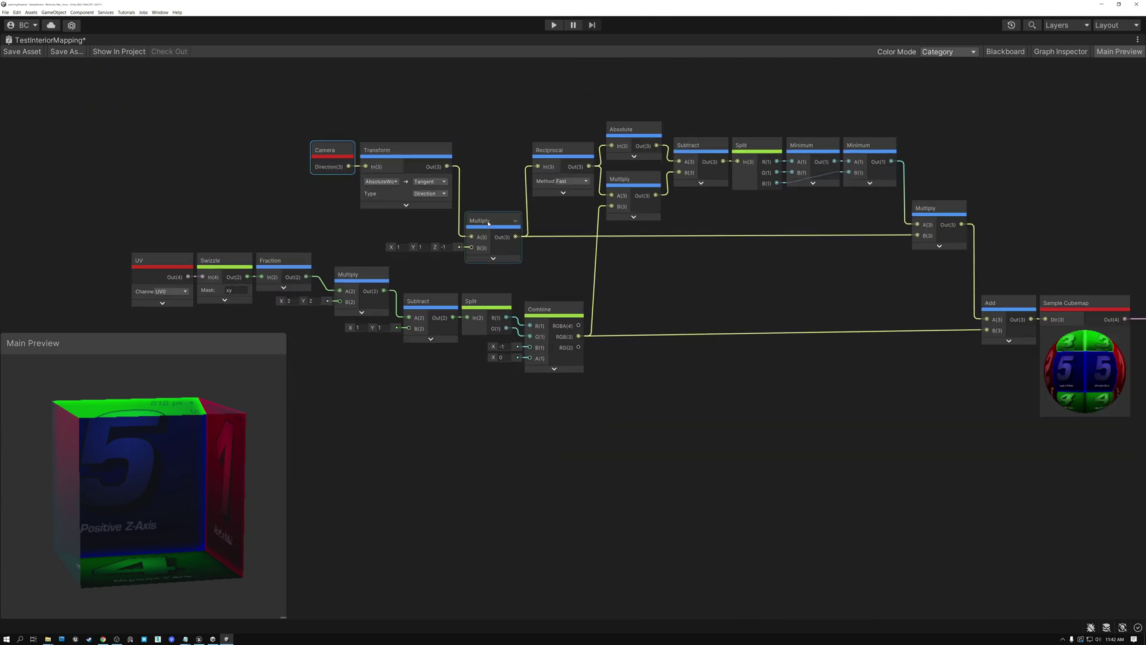
pyautogui.scroll(3, 862, 215)
pyautogui.scroll(-3, 862, 215)
pyautogui.click(936, 233)
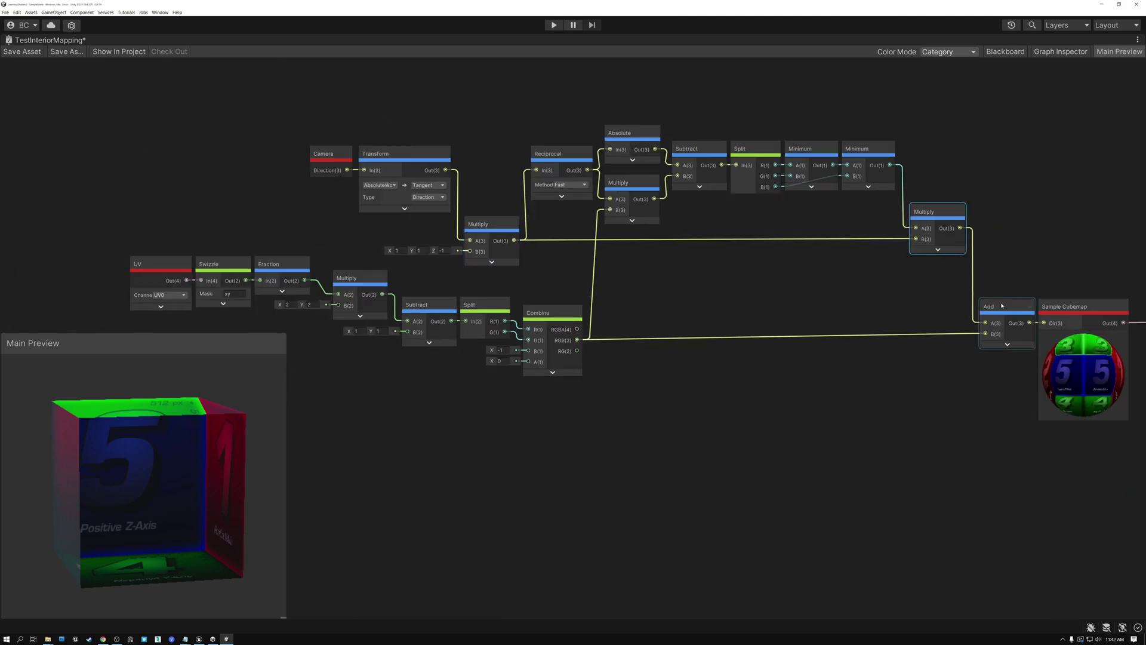
pyautogui.scroll(3, 606, 317)
pyautogui.moveTo(432, 263); pyautogui.dragTo(471, 246, button='middle')
pyautogui.scroll(-3, 529, 213)
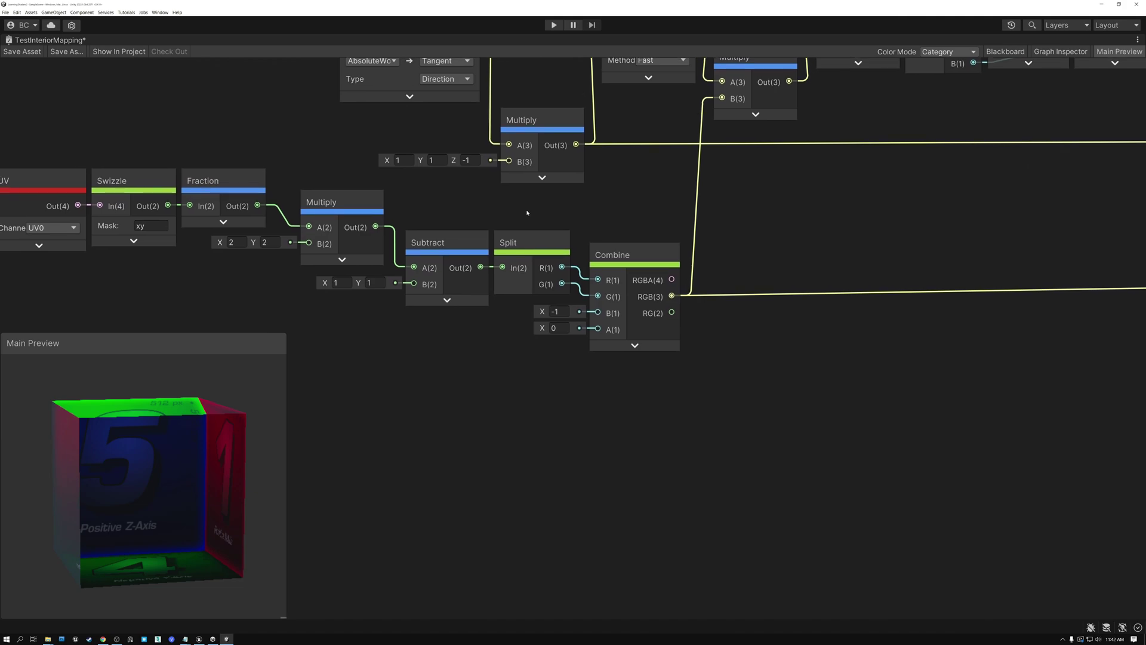
pyautogui.moveTo(711, 212); pyautogui.dragTo(538, 213, button='middle')
pyautogui.scroll(3, 539, 210)
pyautogui.scroll(2, 539, 210)
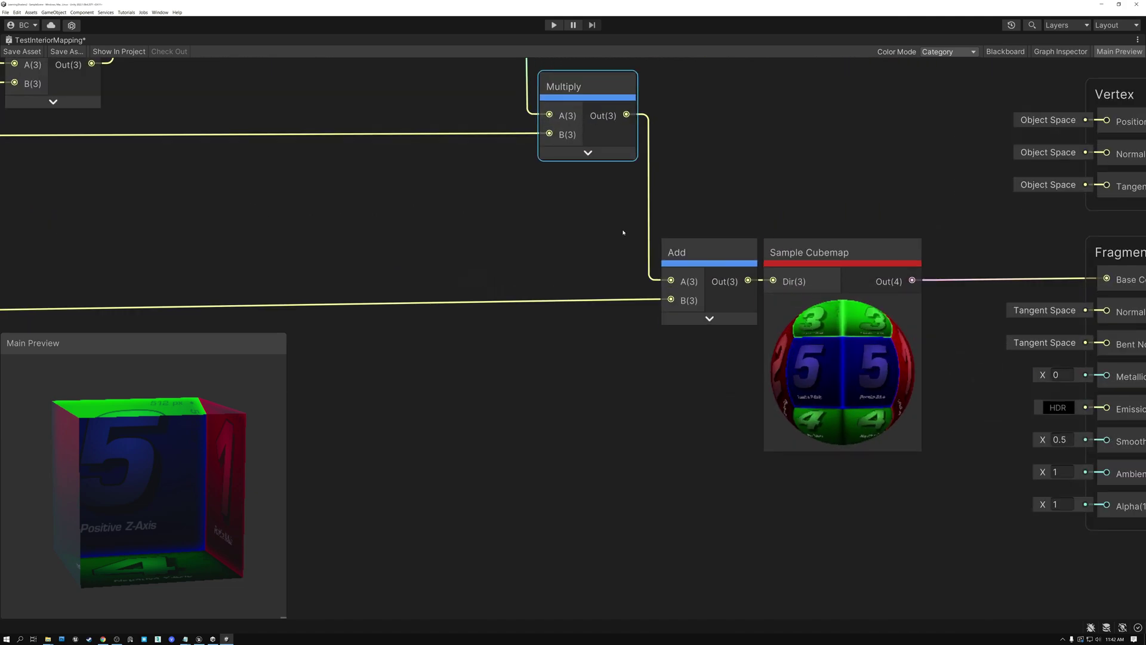
pyautogui.click(701, 253)
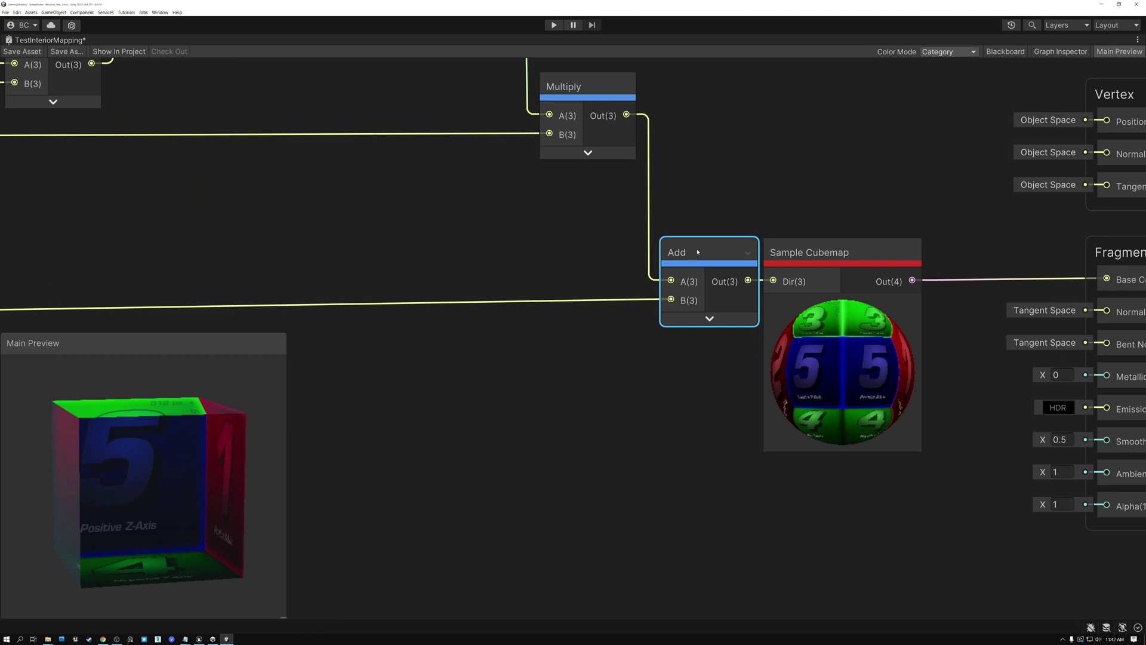
# Reveal the Sample Cubemap node's unused ports and move the node right and up, away from Add
pyautogui.moveTo(828, 252); pyautogui.dragTo(880, 253)
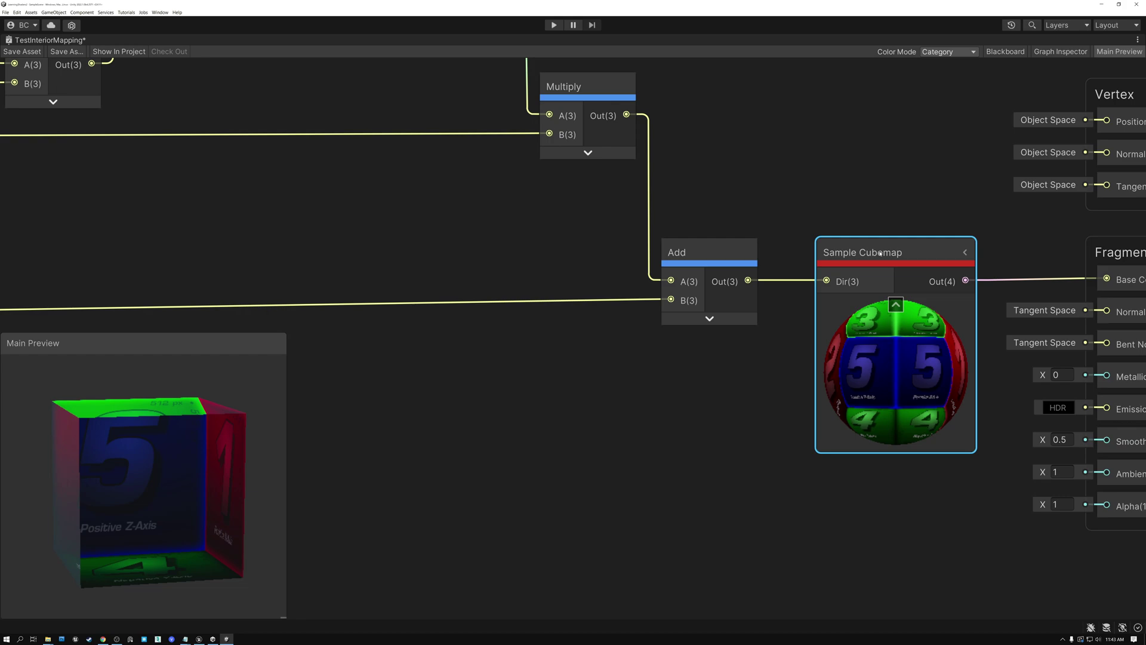
pyautogui.click(965, 252)
pyautogui.moveTo(836, 256); pyautogui.dragTo(839, 211)
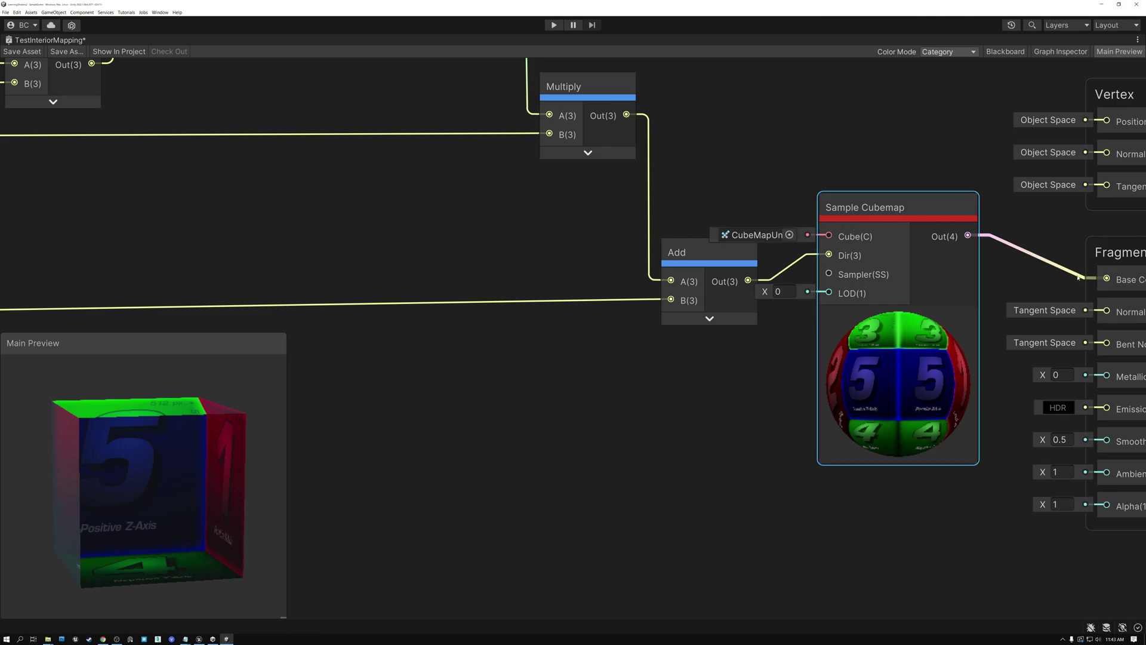
# Examine the interior mapping on the main preview's cube from several angles and distances
pyautogui.moveTo(195, 488); pyautogui.dragTo(168, 472)
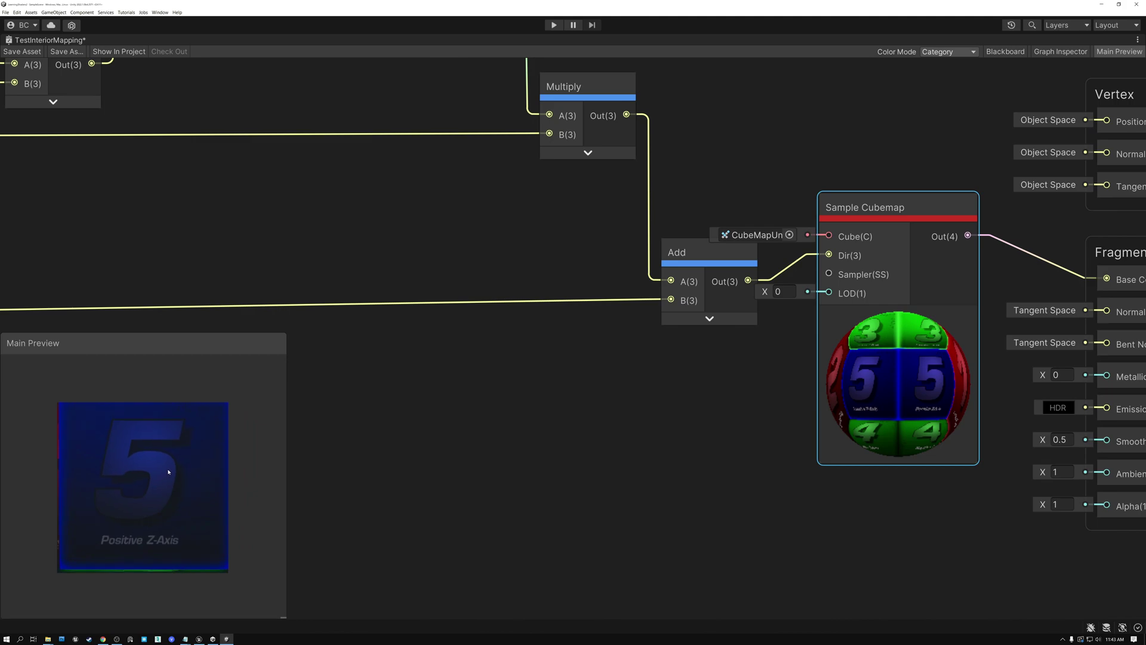
pyautogui.scroll(-3, 168, 471)
pyautogui.moveTo(153, 478); pyautogui.dragTo(149, 500)
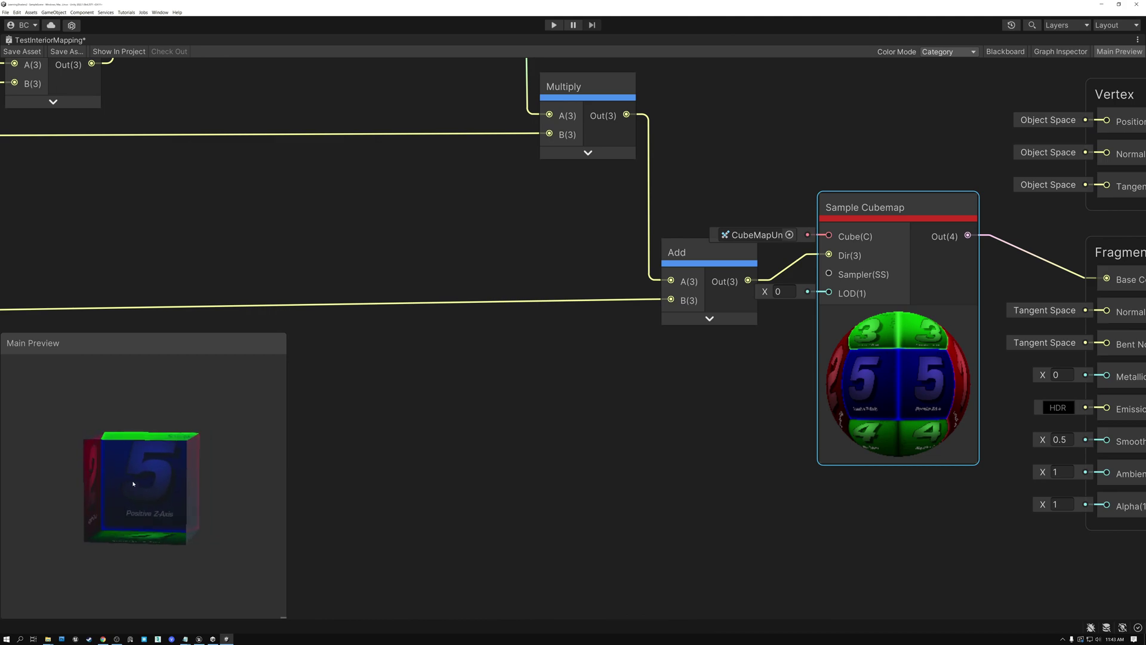
pyautogui.scroll(1, 134, 484)
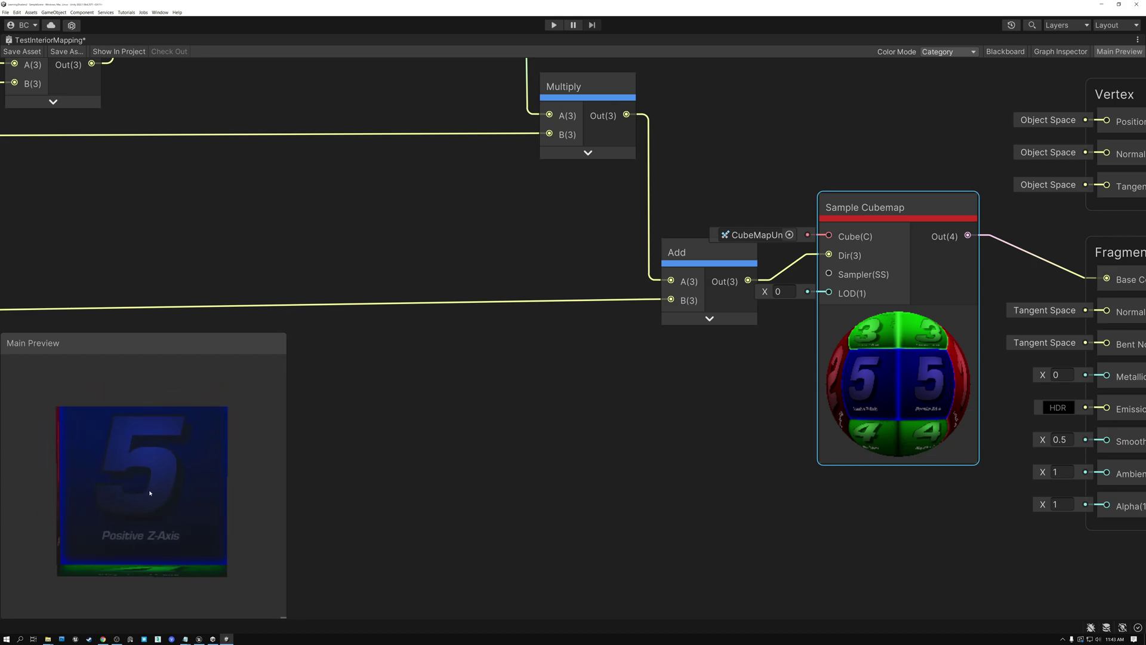
pyautogui.moveTo(139, 494); pyautogui.dragTo(146, 473)
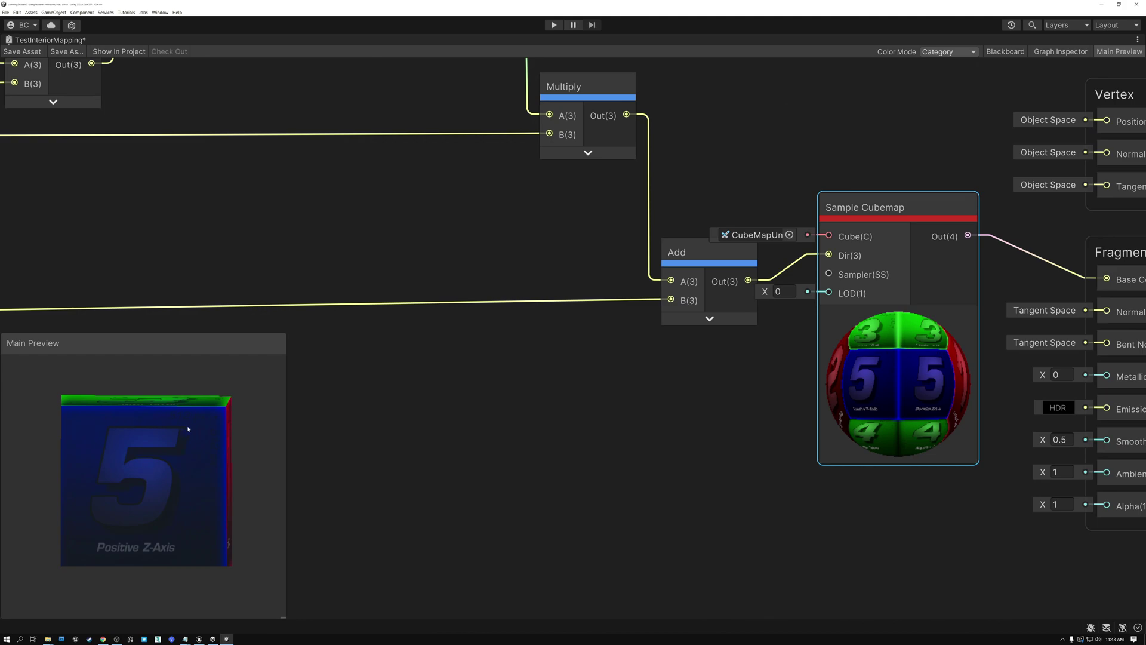
pyautogui.moveTo(172, 430); pyautogui.dragTo(180, 455)
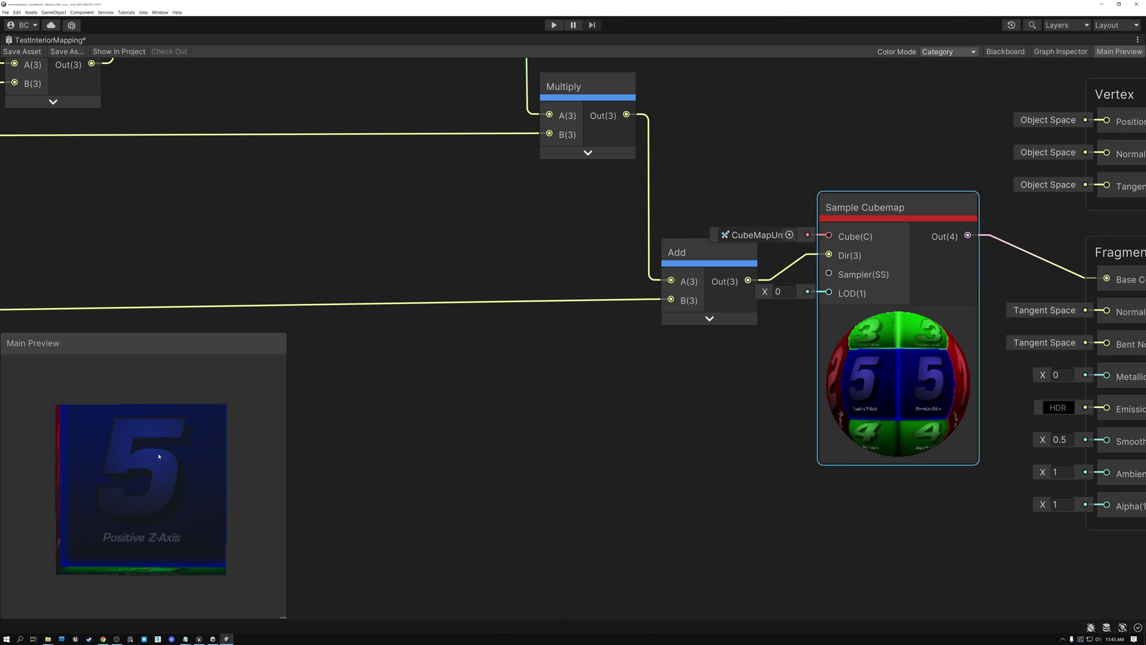
pyautogui.moveTo(187, 457); pyautogui.dragTo(19, 456)
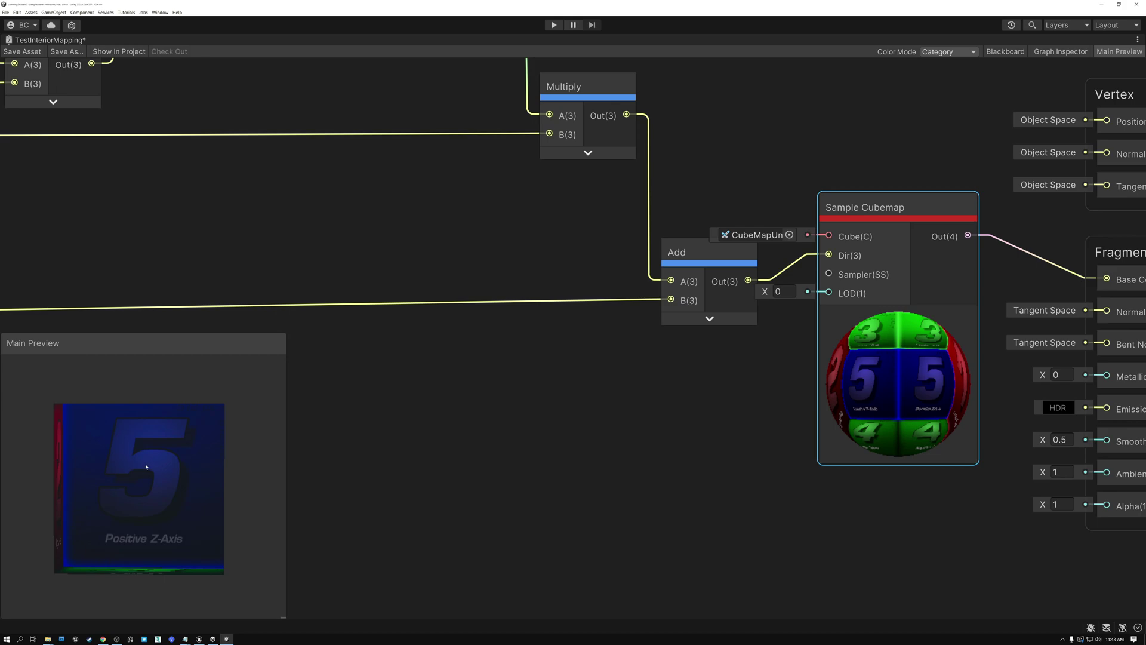
pyautogui.moveTo(152, 472); pyautogui.dragTo(174, 446)
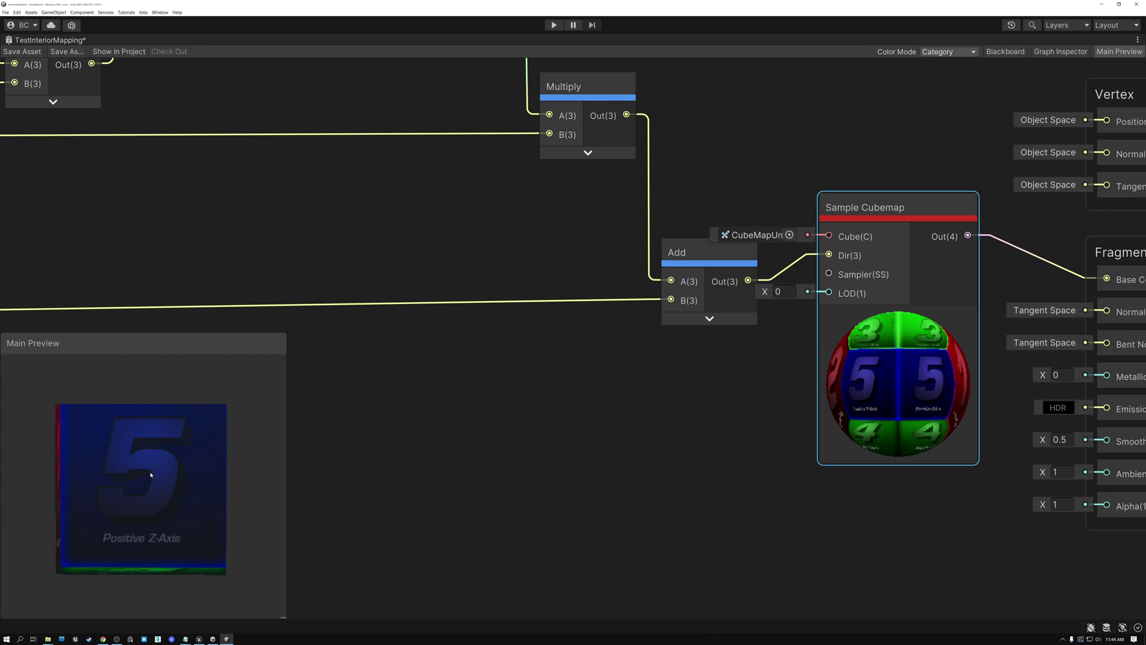
pyautogui.moveTo(150, 468); pyautogui.dragTo(217, 473)
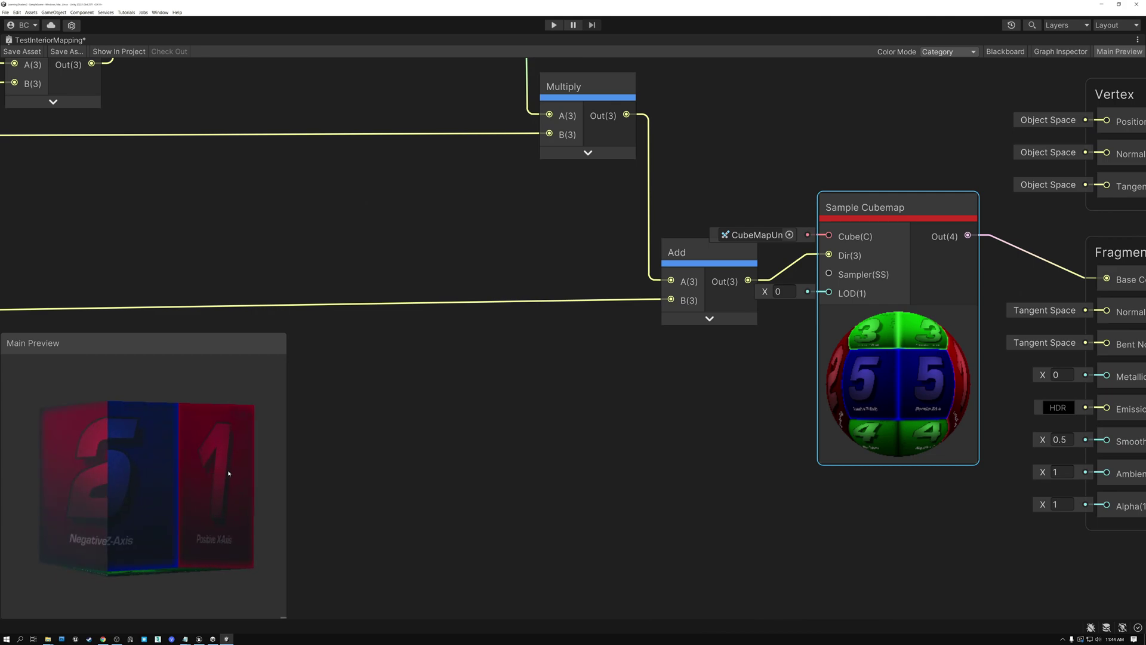
pyautogui.moveTo(227, 475); pyautogui.dragTo(153, 459)
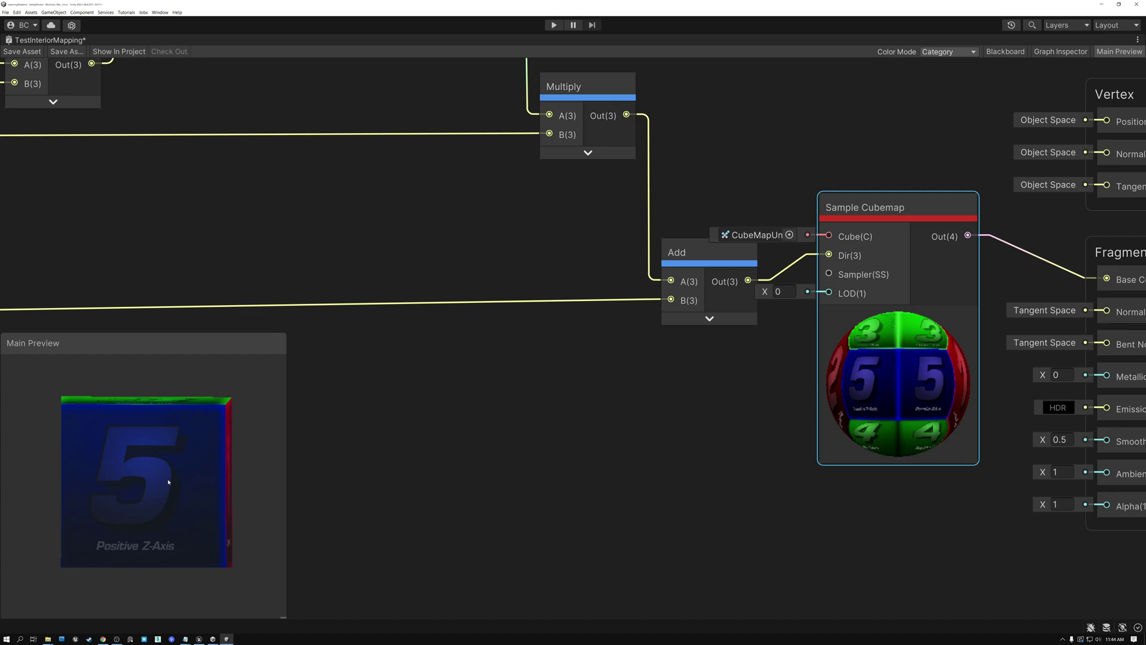
pyautogui.moveTo(167, 482)
pyautogui.mouseDown()
pyautogui.moveTo(161, 491)
pyautogui.moveTo(197, 486)
pyautogui.moveTo(160, 487)
pyautogui.mouseUp()
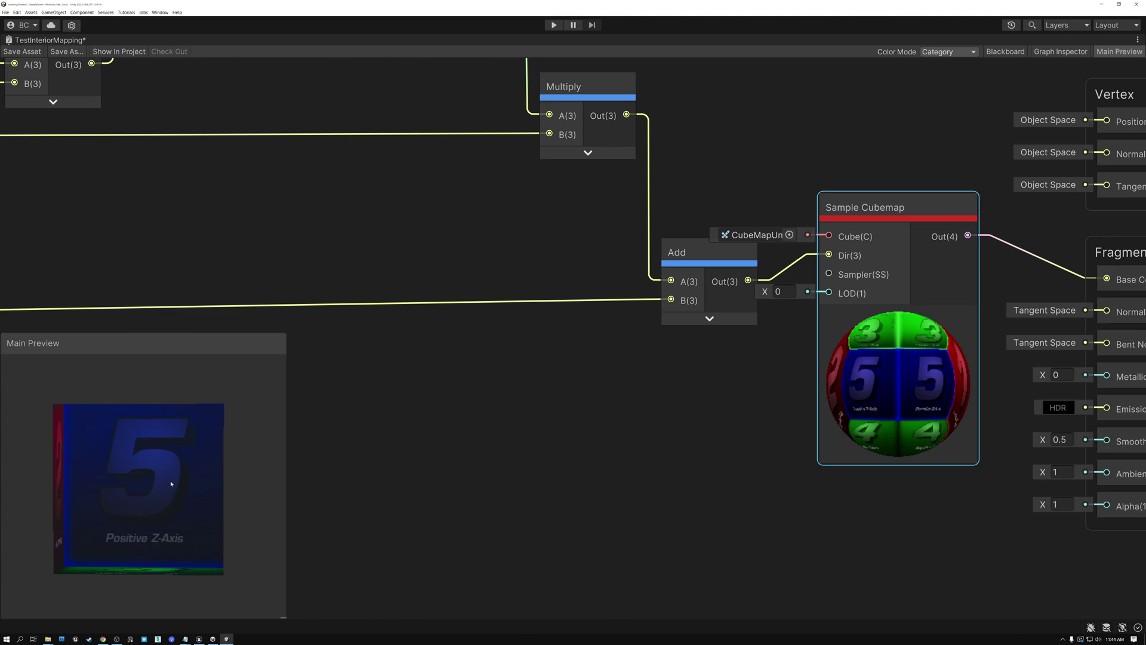
pyautogui.moveTo(173, 477); pyautogui.dragTo(147, 480)
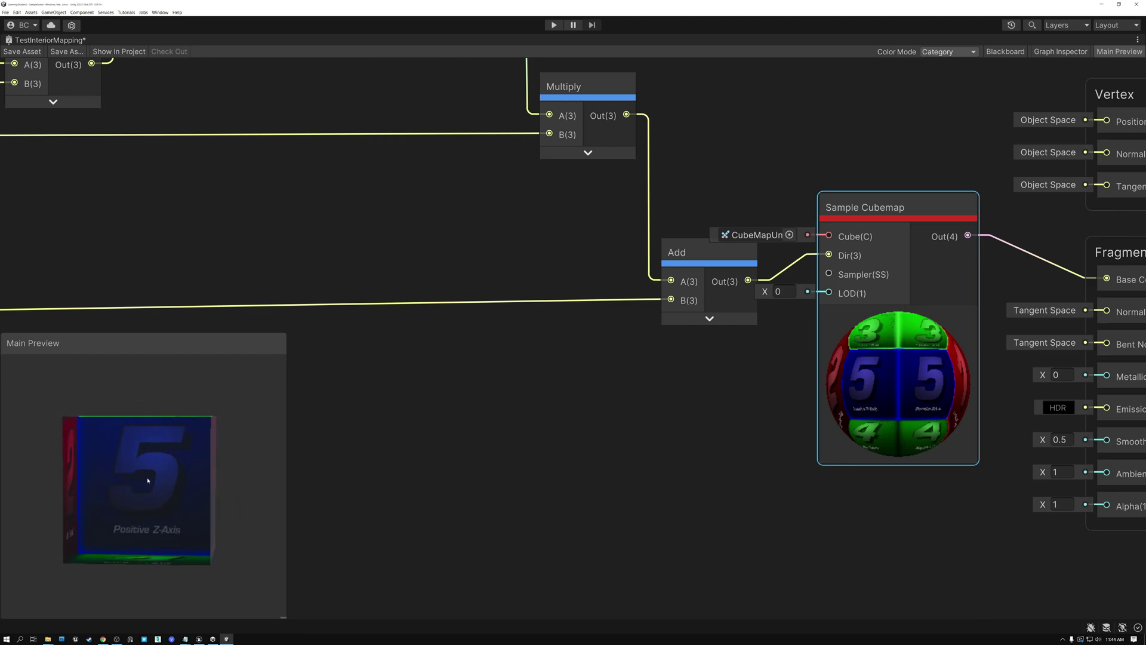
# Review the complete shader graph from the Camera and UV nodes through to Sample Cubemap
pyautogui.scroll(-4, 404, 410)
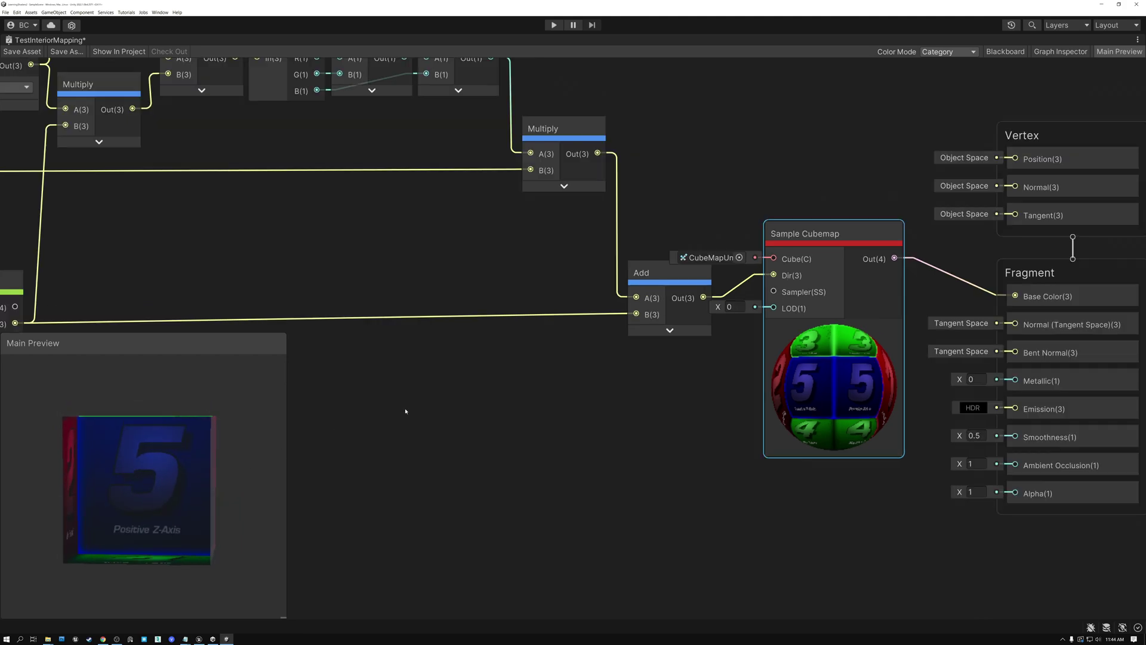
pyautogui.moveTo(377, 301); pyautogui.dragTo(707, 284, button='middle')
pyautogui.scroll(-1, 704, 299)
pyautogui.click(82, 103)
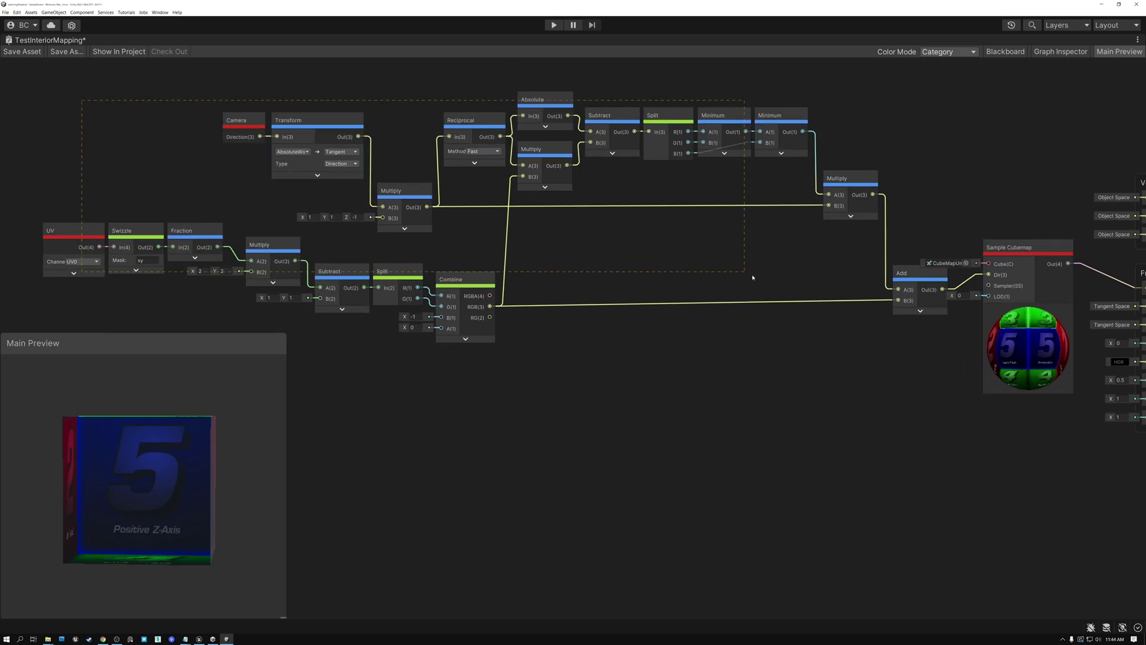
pyautogui.moveTo(925, 311); pyautogui.dragTo(924, 311)
pyautogui.click(714, 363)
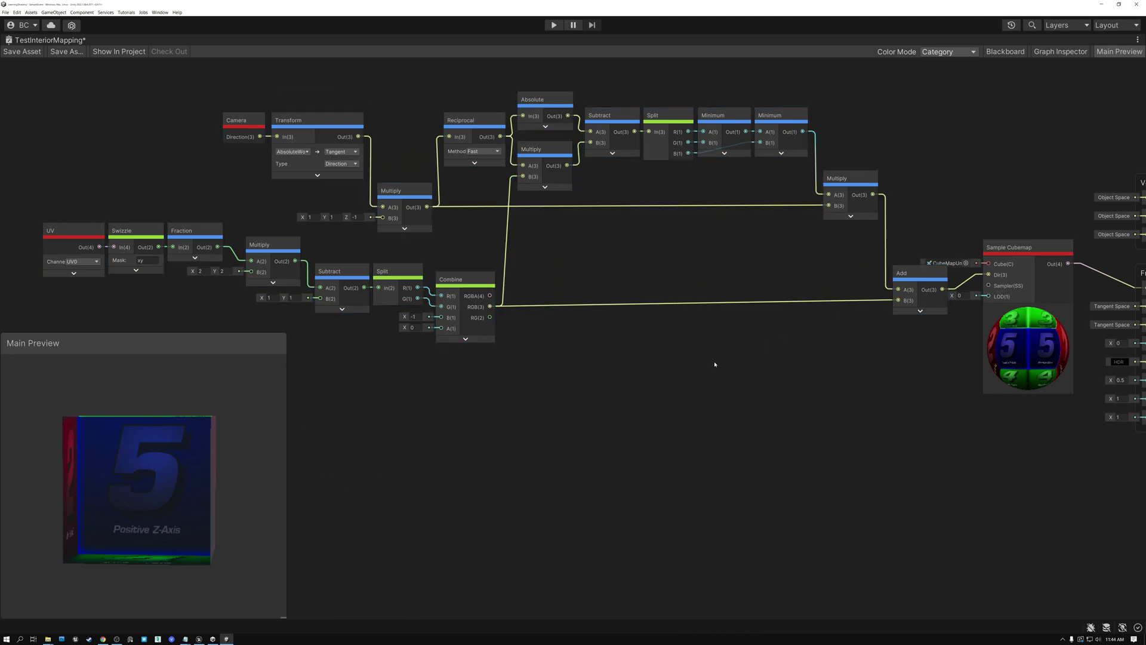